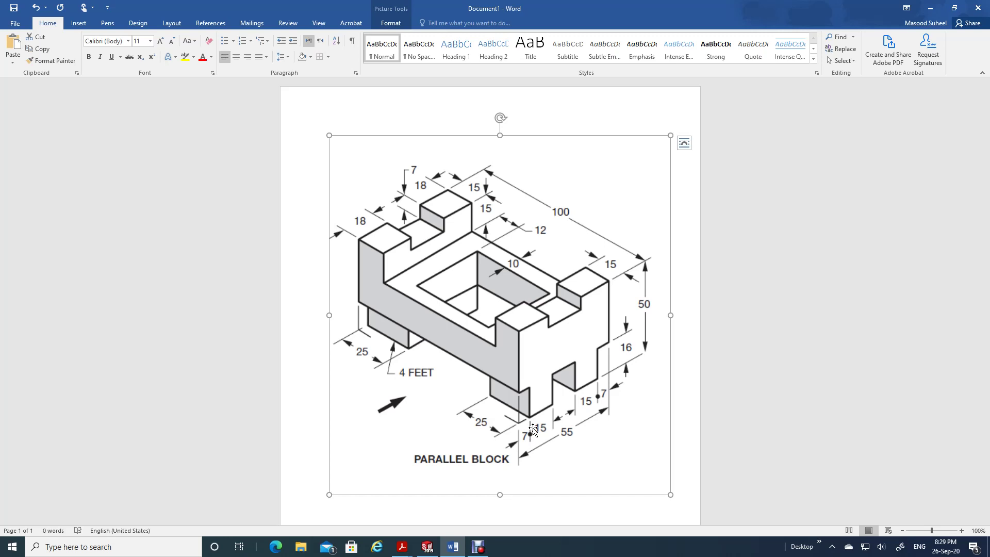
pyautogui.click(532, 429)
pyautogui.moveTo(527, 428)
pyautogui.mouseDown()
pyautogui.moveTo(507, 418)
pyautogui.moveTo(579, 408)
pyautogui.moveTo(414, 381)
pyautogui.mouseUp()
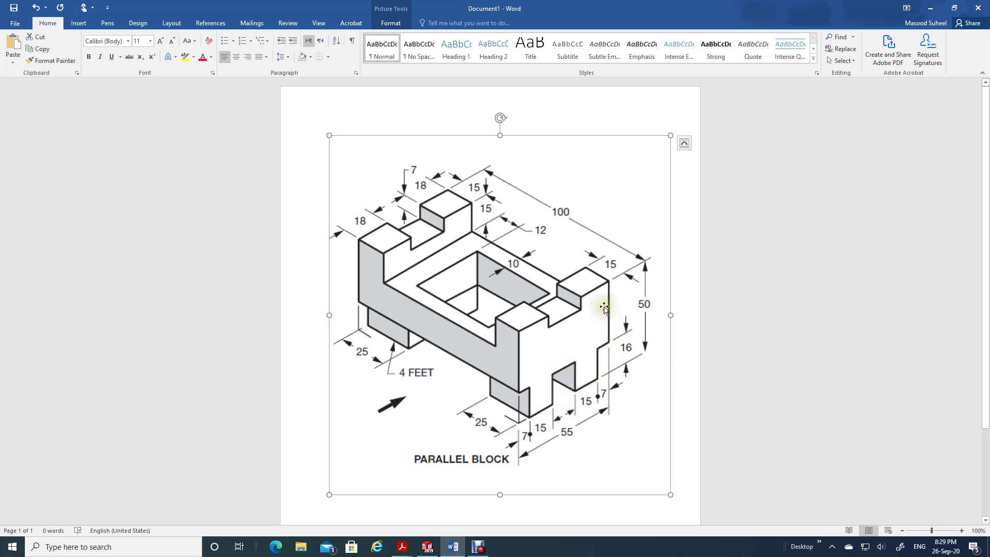
# - Switch to SOLIDWORKS and create a new part document
pyautogui.click(426, 545)
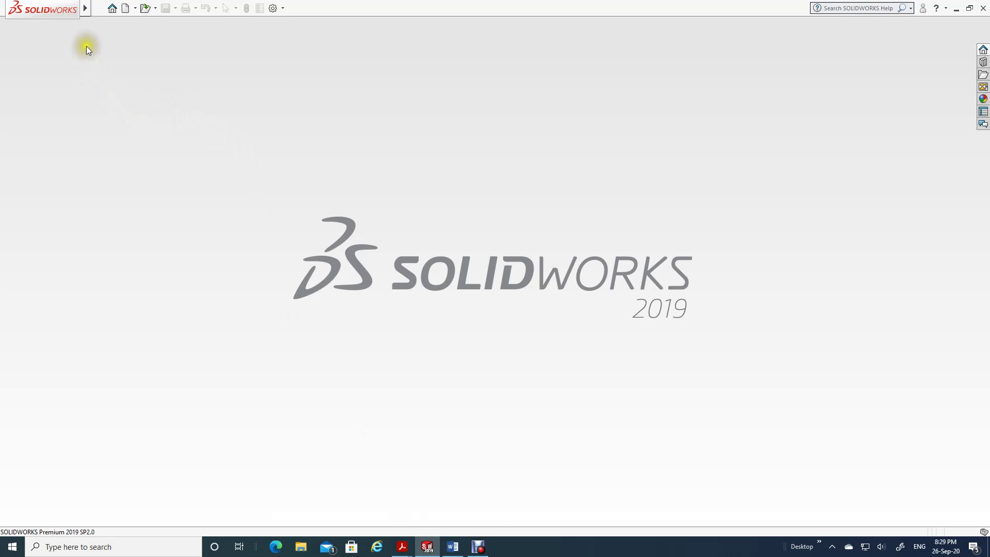
pyautogui.moveTo(84, 10)
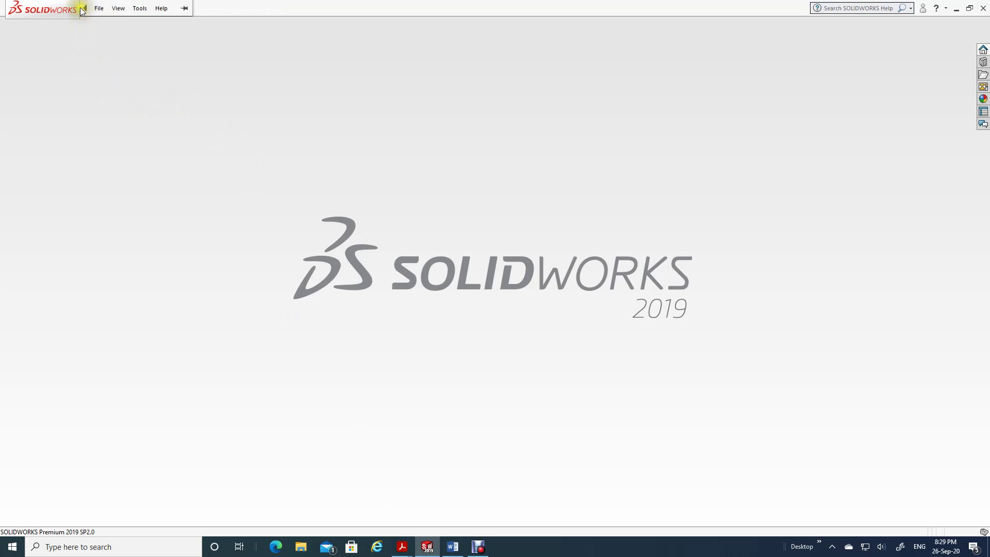
pyautogui.click(98, 9)
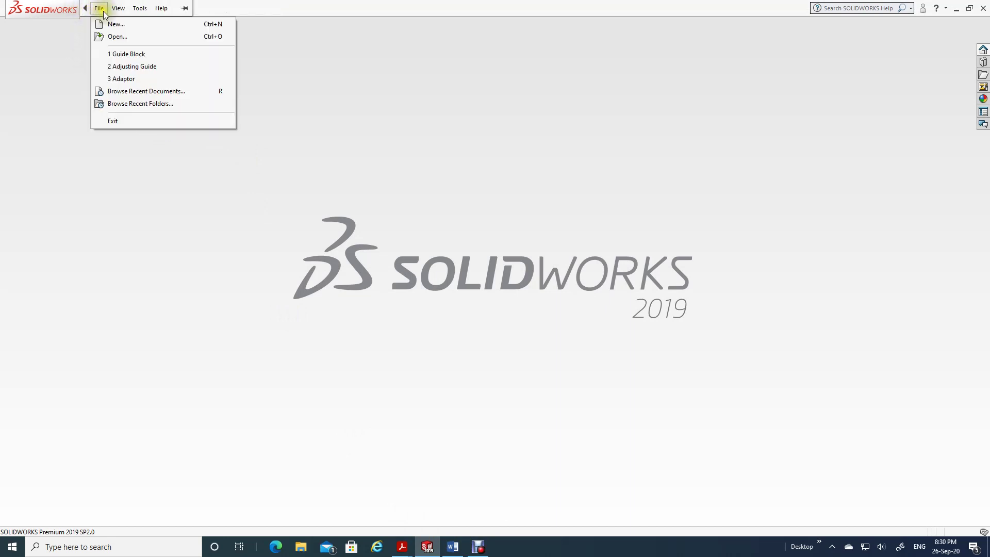
pyautogui.click(111, 23)
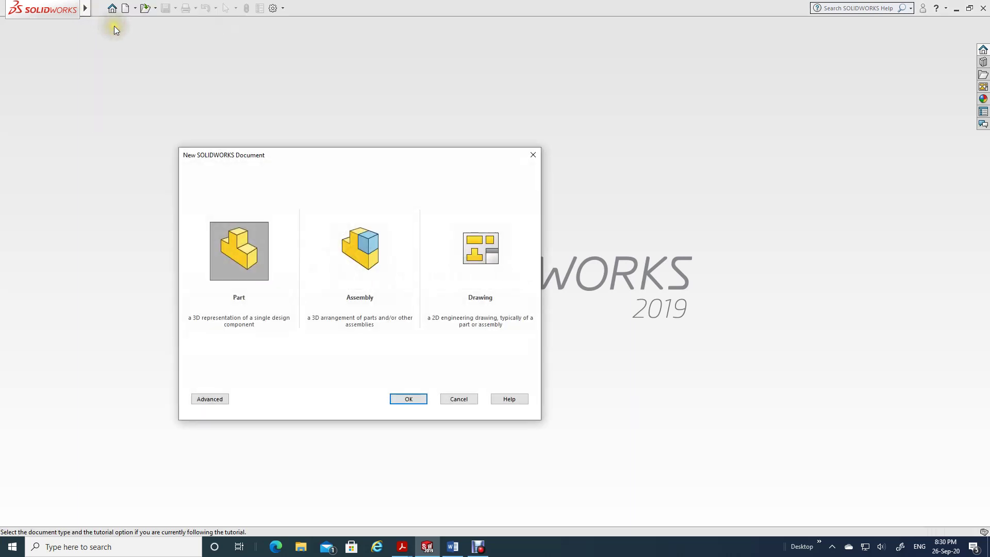
pyautogui.click(404, 400)
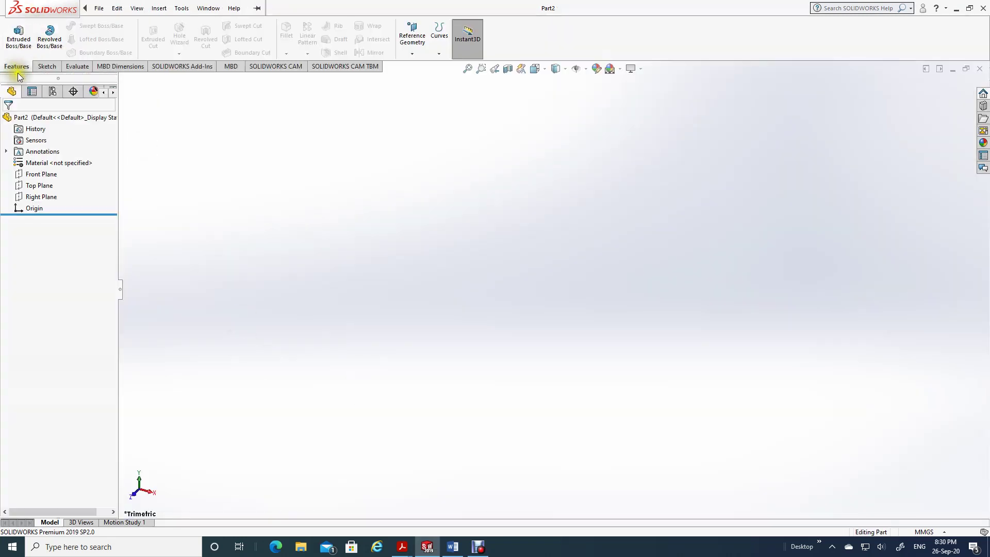
# - Start a new sketch on the Right Plane
pyautogui.click(43, 67)
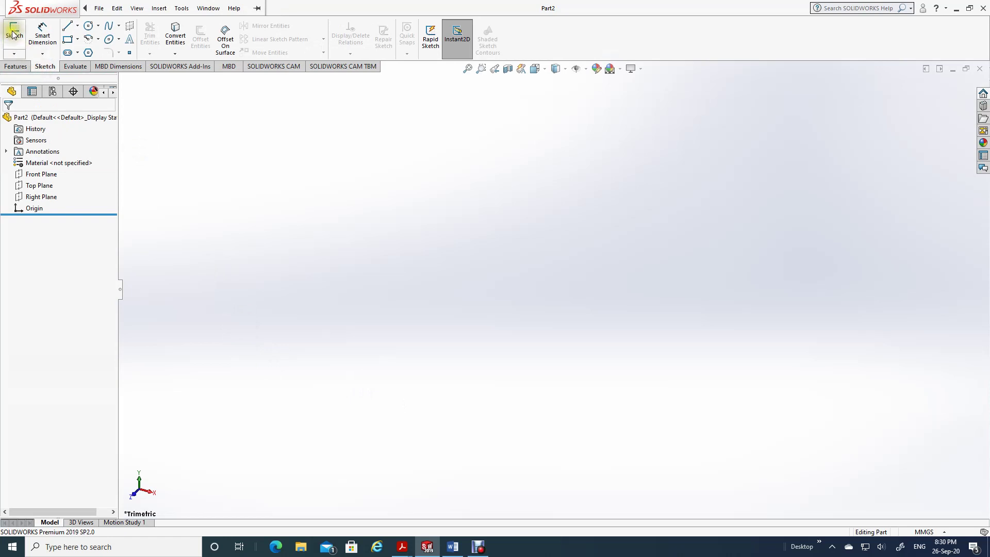
pyautogui.click(14, 34)
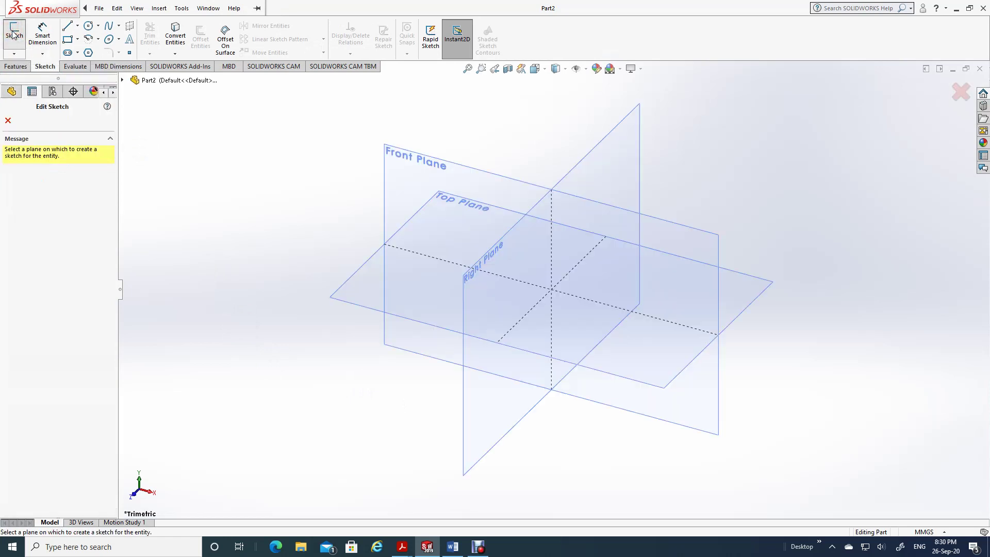
pyautogui.click(99, 8)
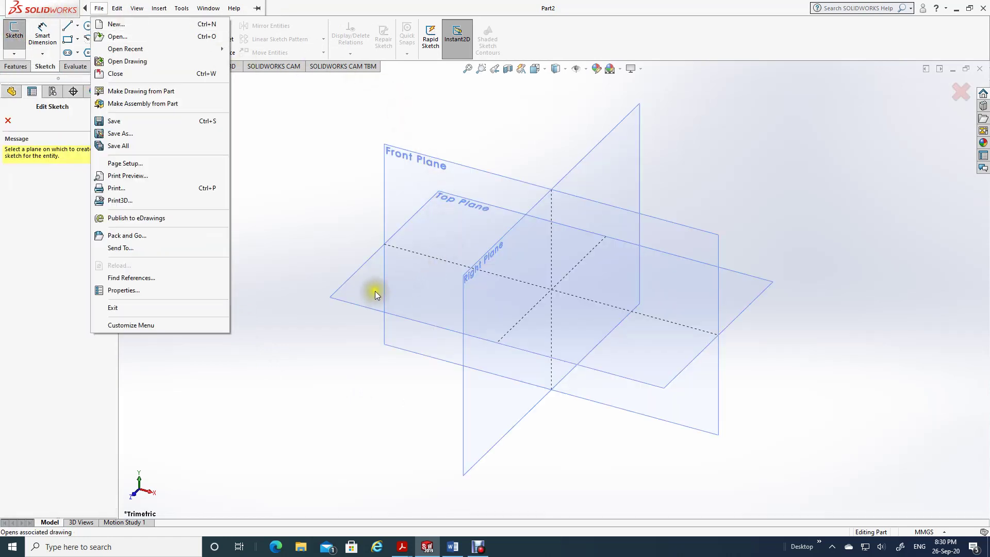
pyautogui.click(496, 292)
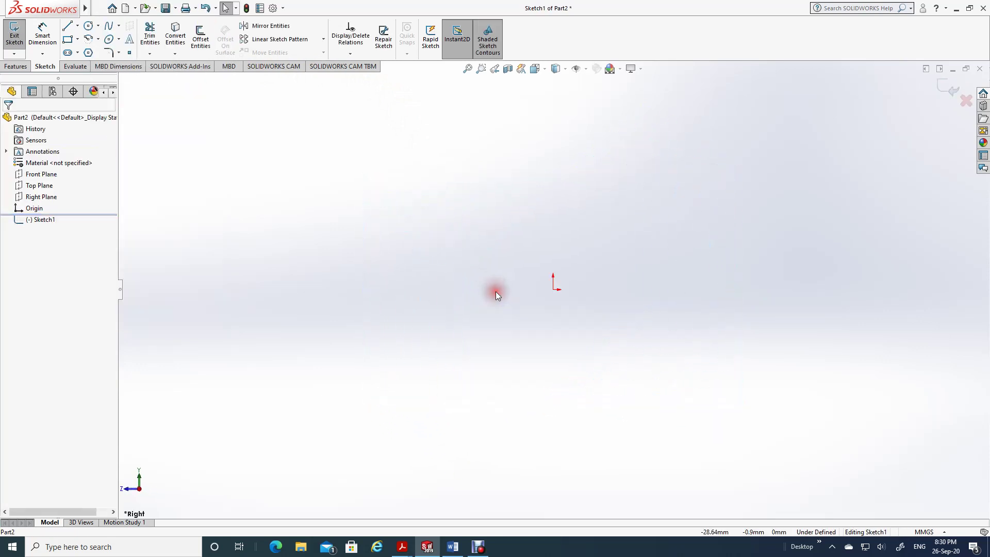
# - Sketch connected lines from the origin: a horizontal ledge about 8.5 mm long, a vertical drop about 40.6 mm and the first foot's bottom edge
pyautogui.click(68, 26)
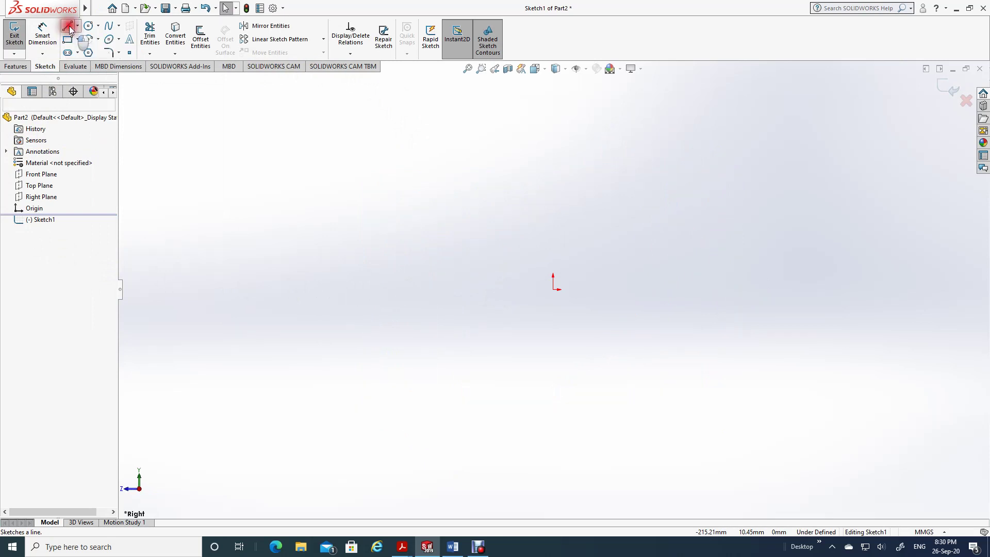
pyautogui.click(553, 290)
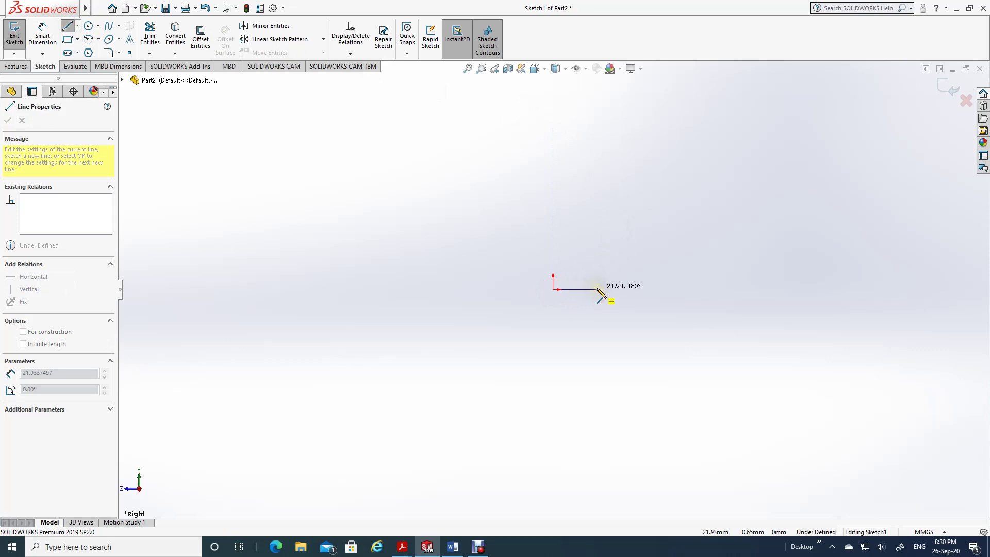
pyautogui.click(454, 546)
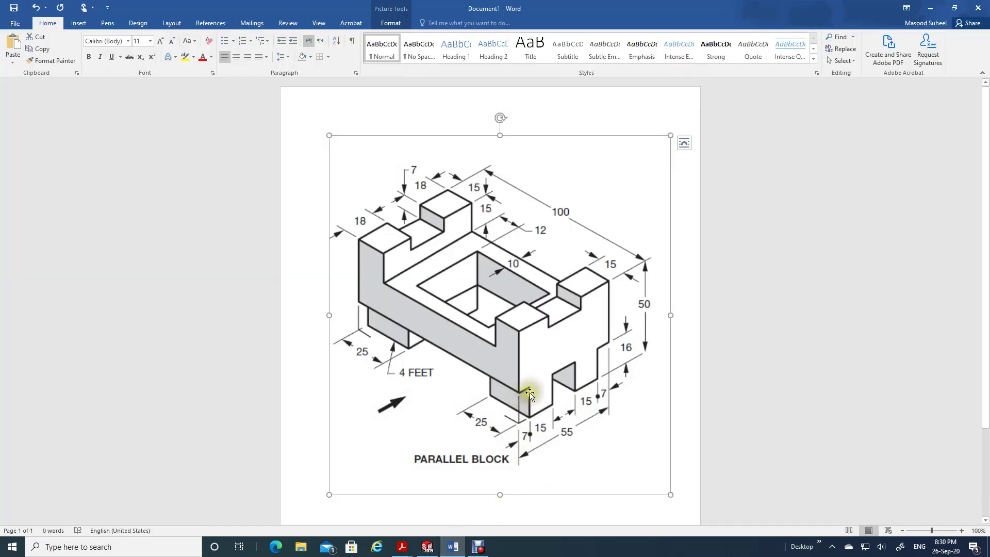
pyautogui.click(428, 546)
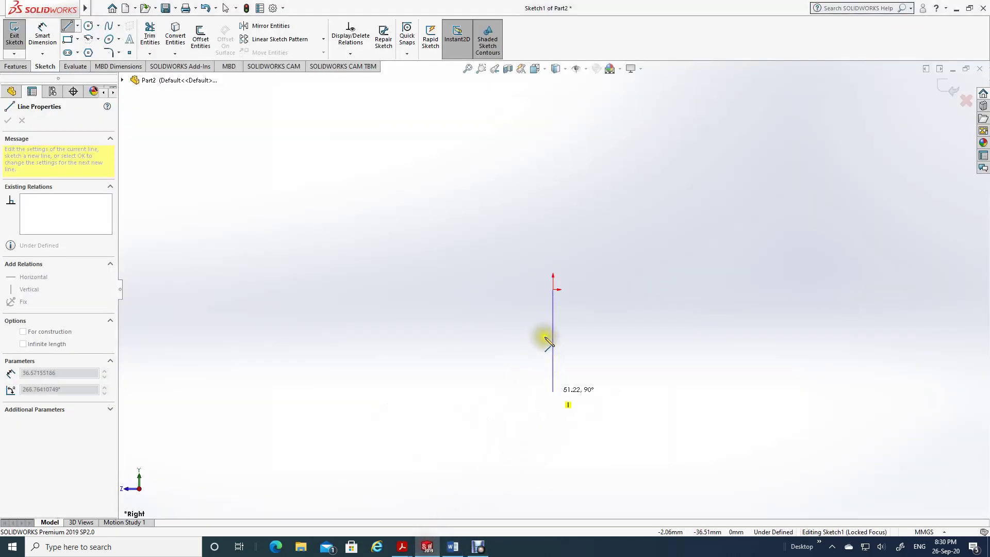
pyautogui.click(570, 289)
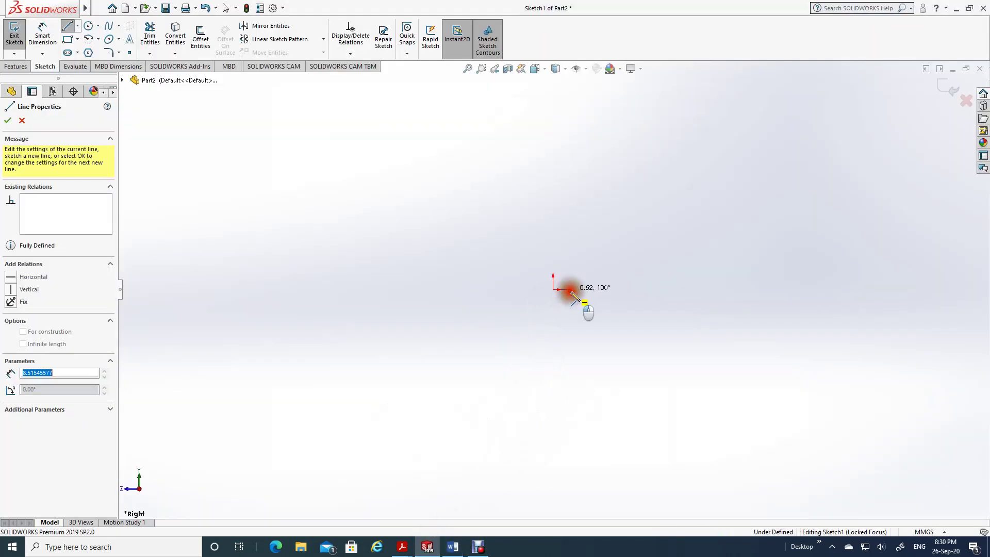
pyautogui.click(570, 370)
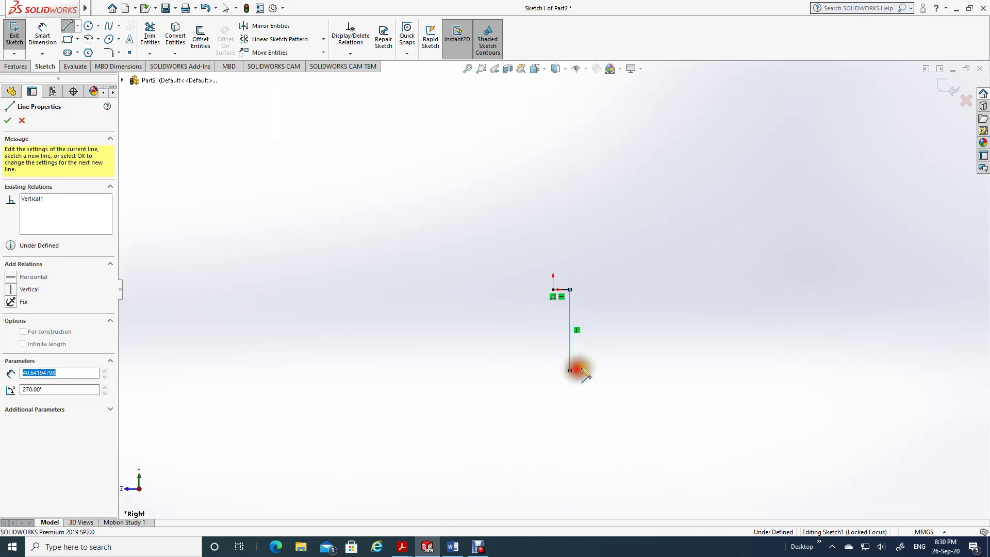
pyautogui.click(607, 370)
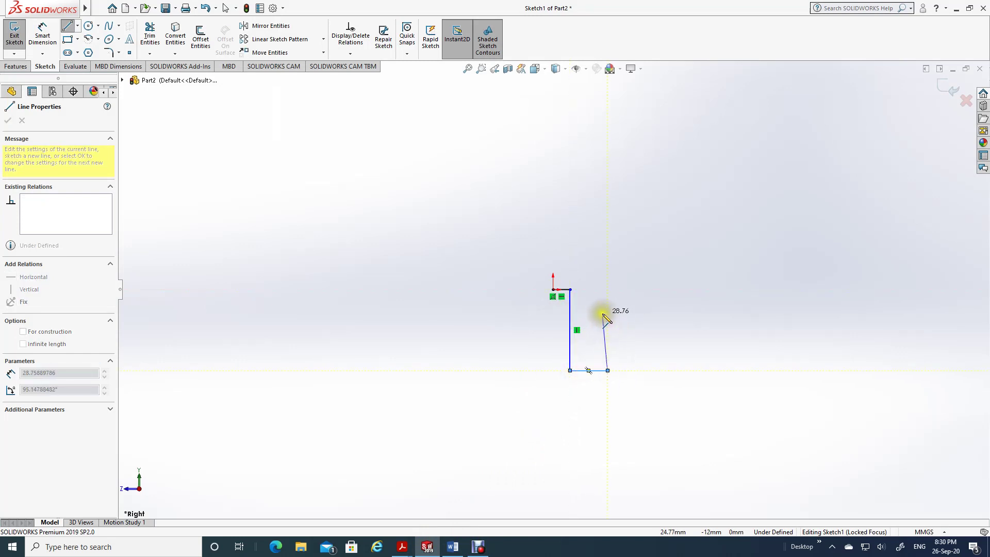
# - Continue the outline with a gap about 27 mm high and 21 mm wide, a second foot about 18 mm wide and a short outer ledge
pyautogui.click(624, 322)
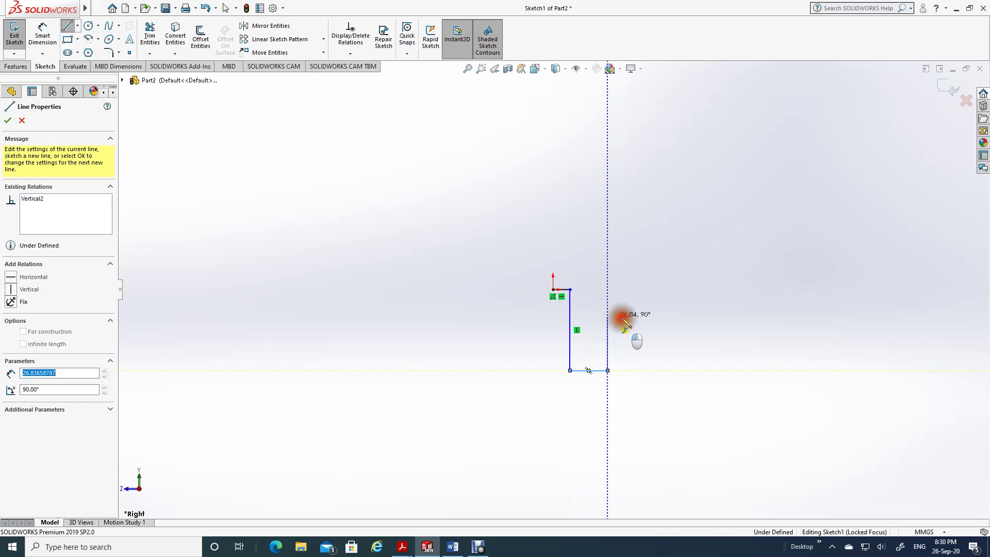
pyautogui.click(650, 317)
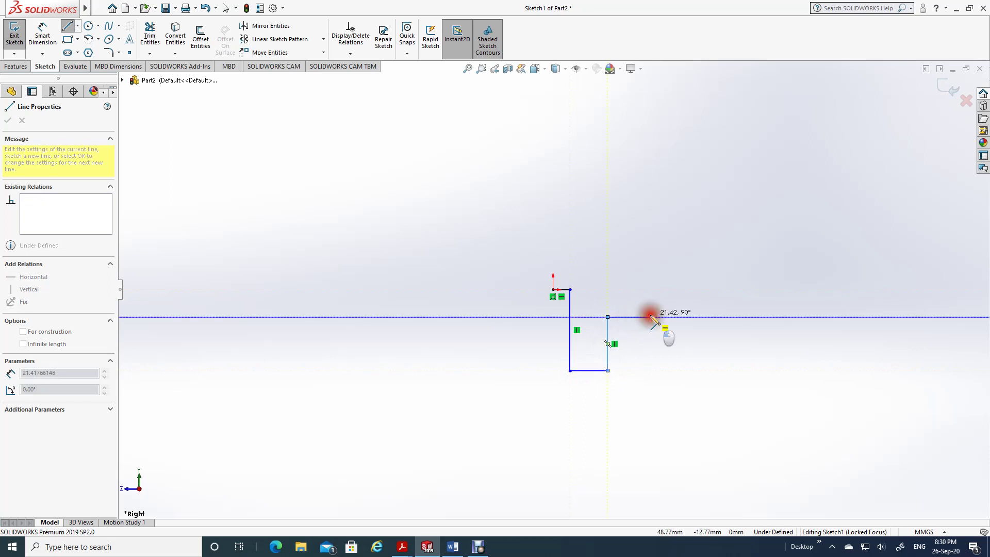
pyautogui.click(650, 370)
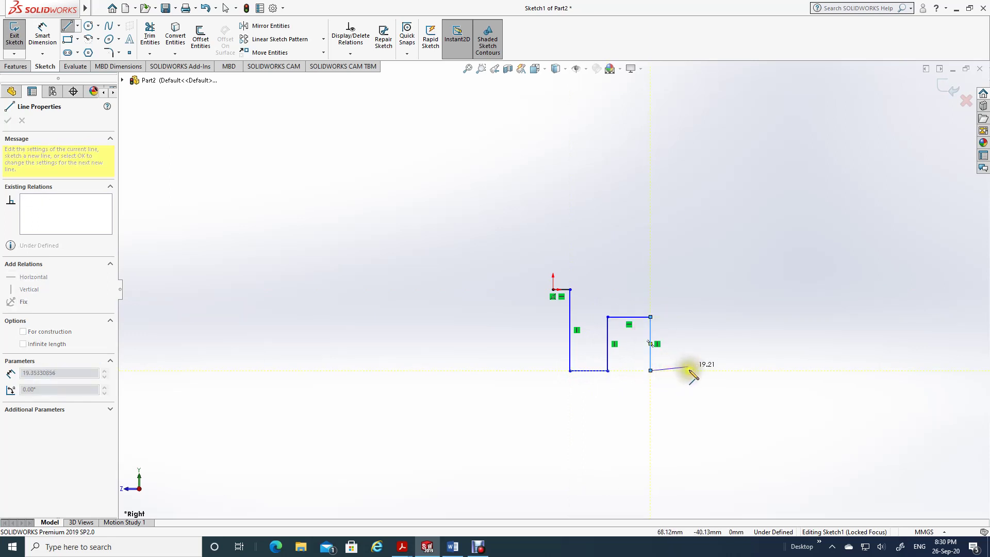
pyautogui.click(686, 370)
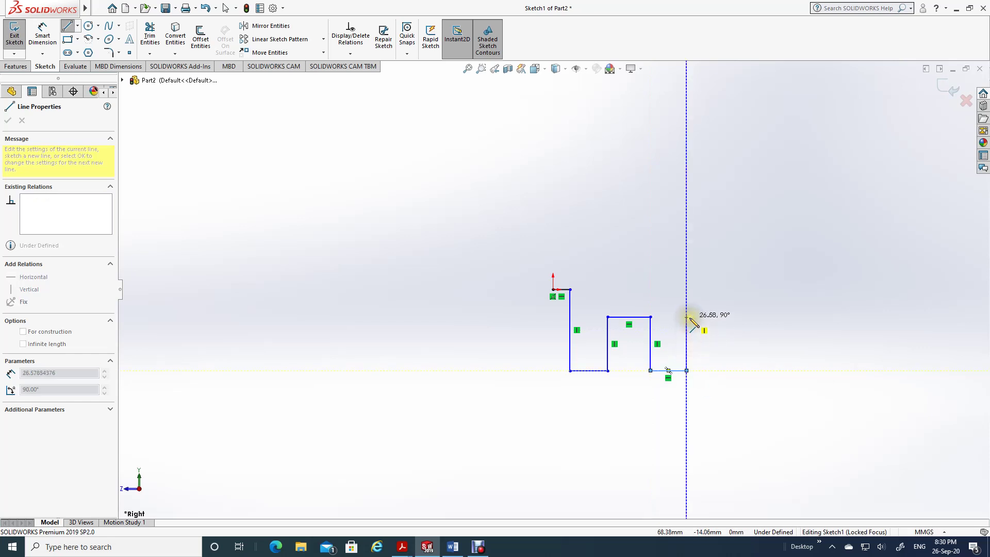
pyautogui.click(686, 289)
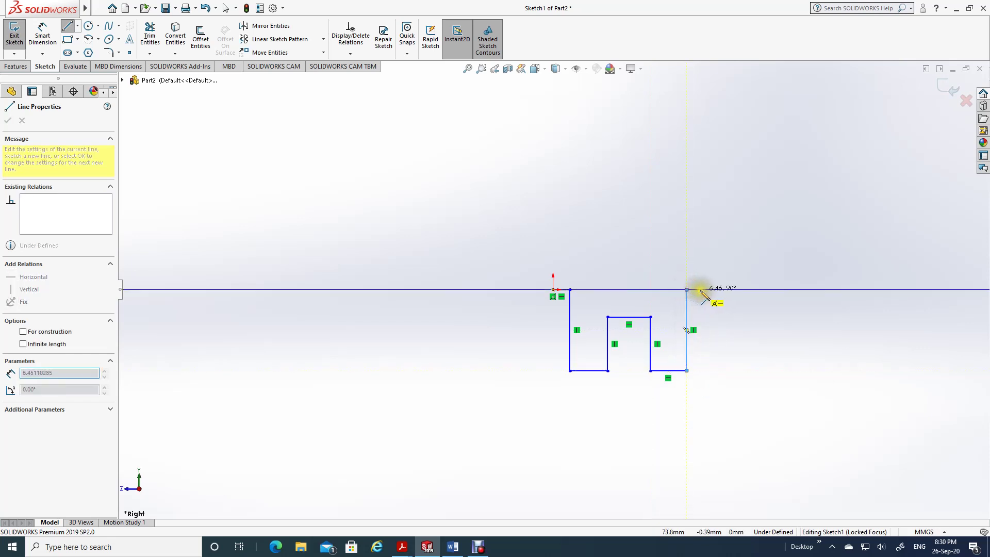
pyautogui.click(703, 289)
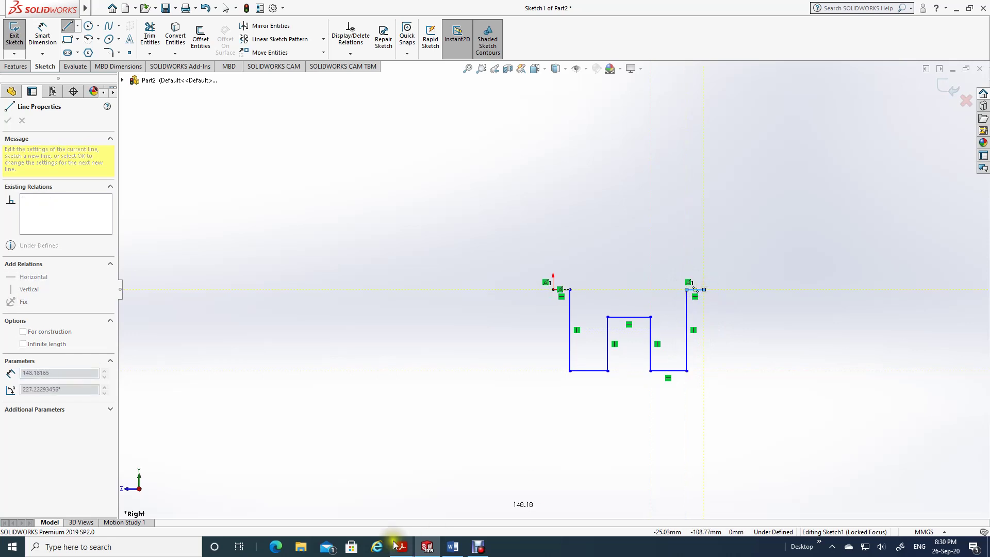
# - Close the outline back to the origin with sides about 48 mm high and a top edge containing a central notch about 12 mm deep
pyautogui.click(453, 548)
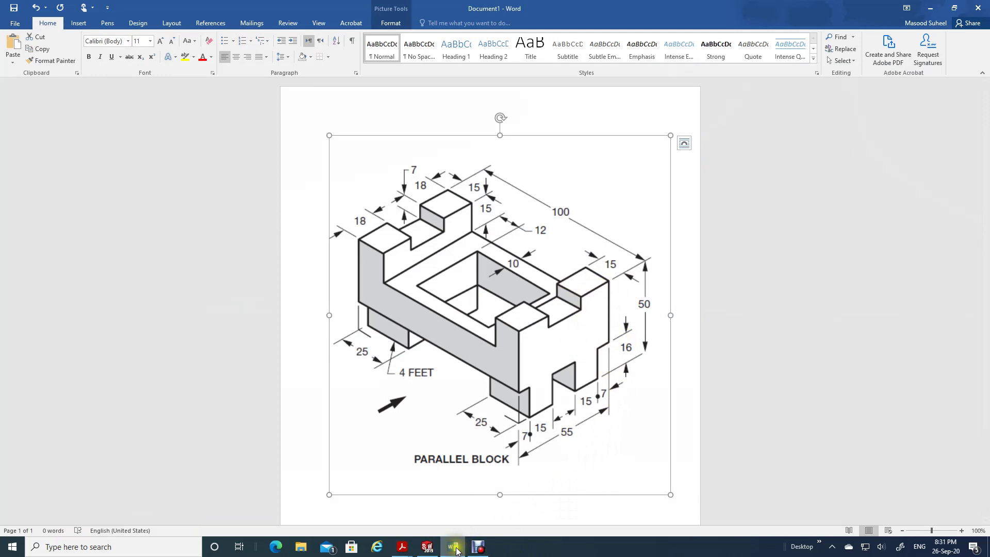
pyautogui.click(427, 547)
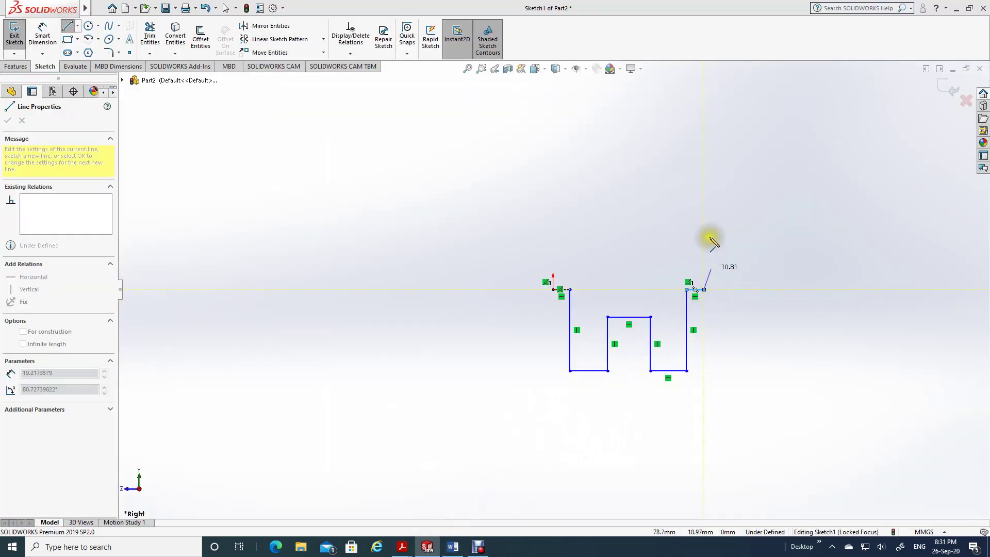
pyautogui.click(703, 194)
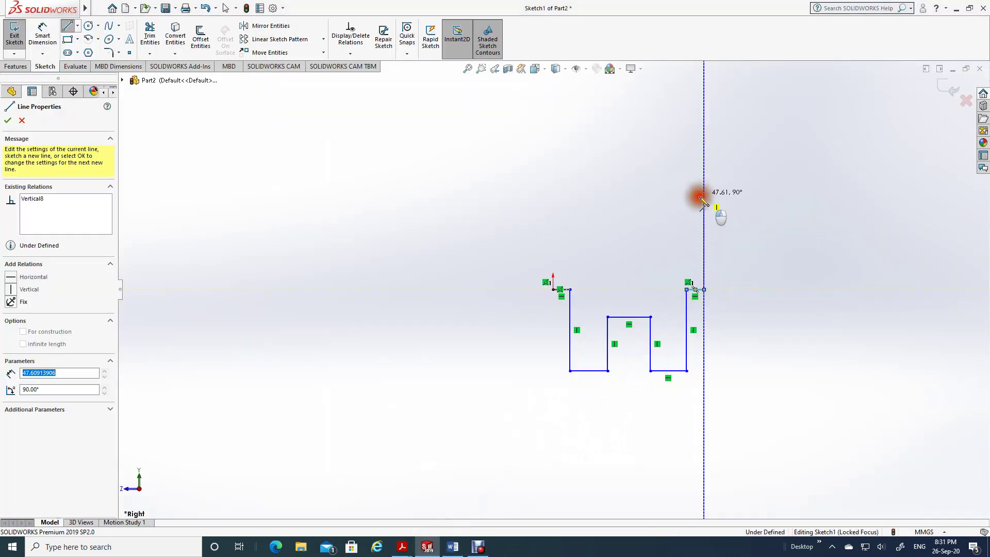
pyautogui.click(650, 194)
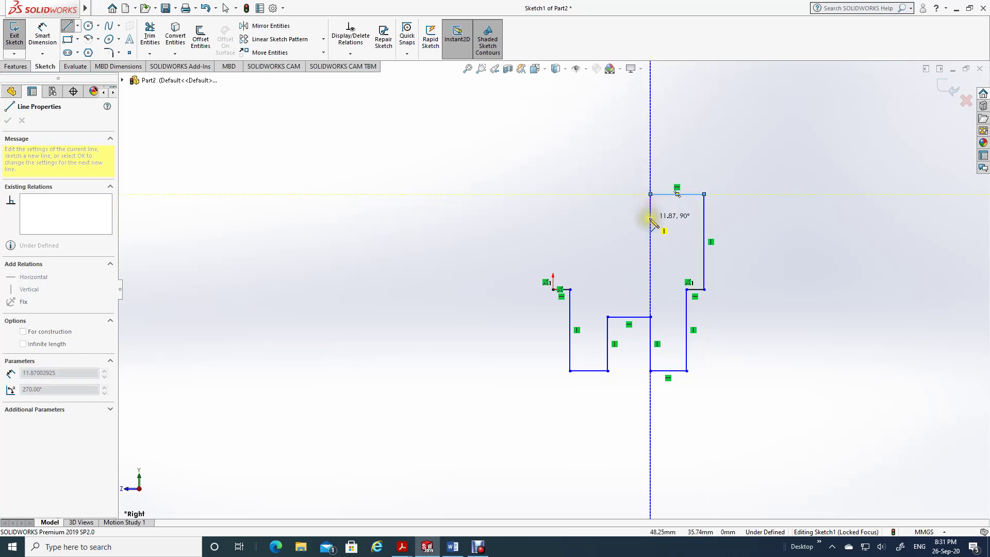
pyautogui.click(650, 218)
pyautogui.click(607, 218)
pyautogui.click(608, 195)
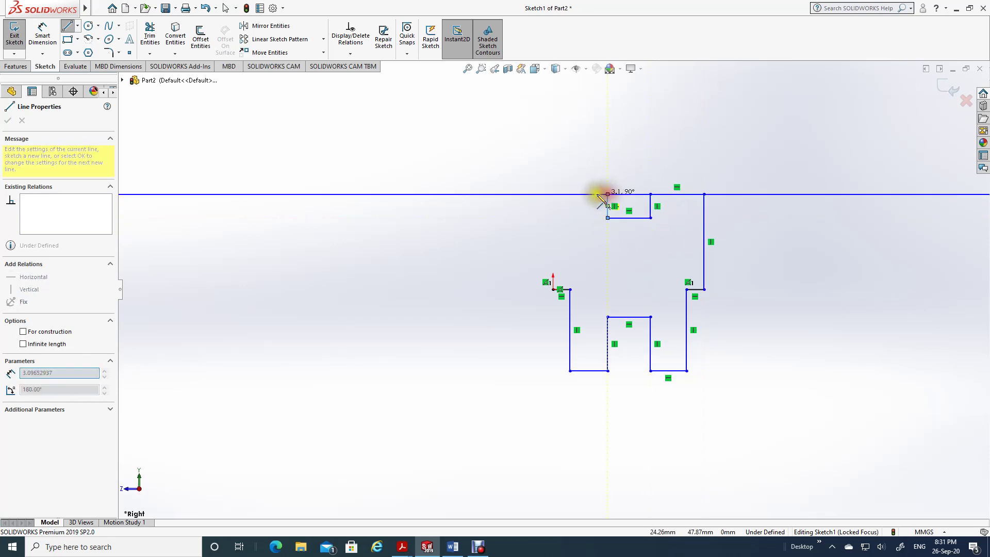
pyautogui.click(552, 195)
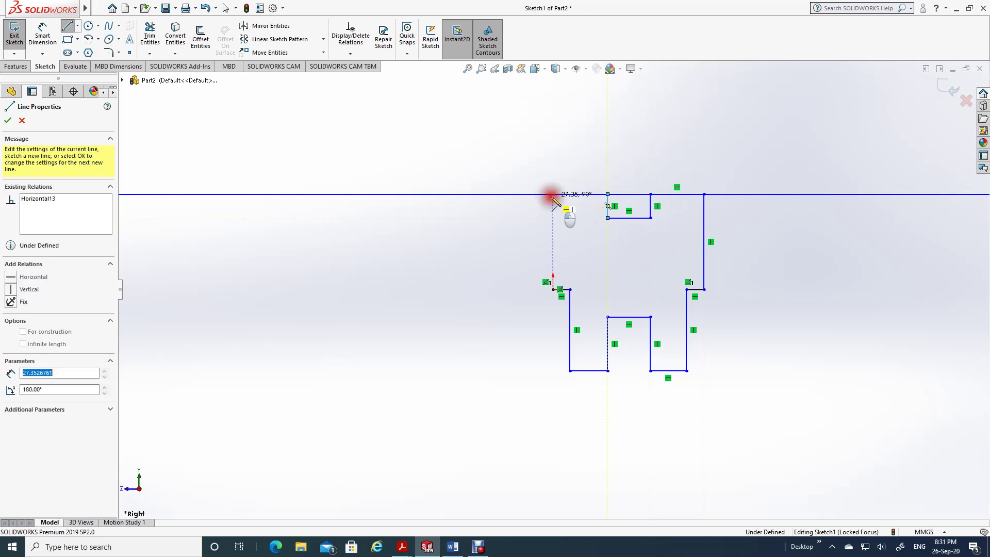
pyautogui.click(553, 289)
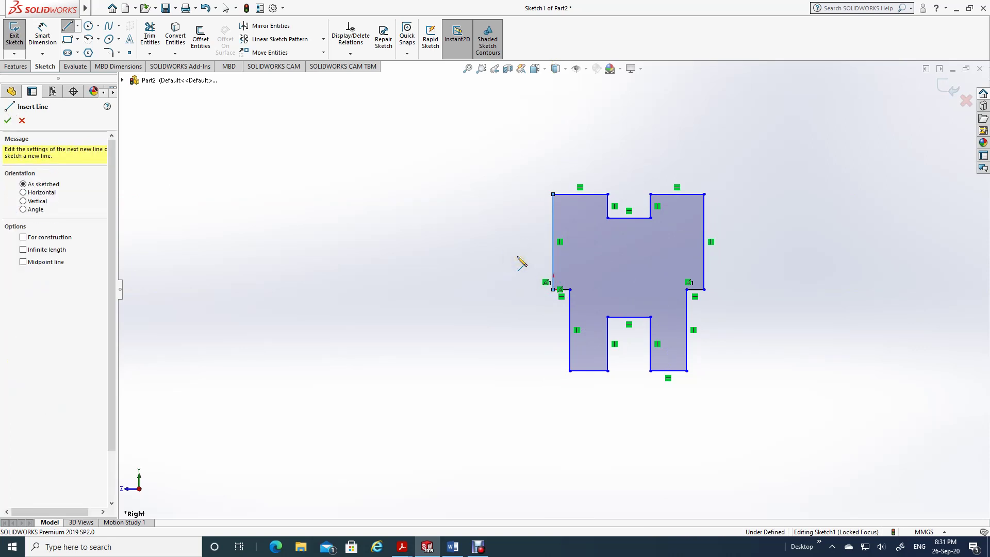
pyautogui.press('Escape')
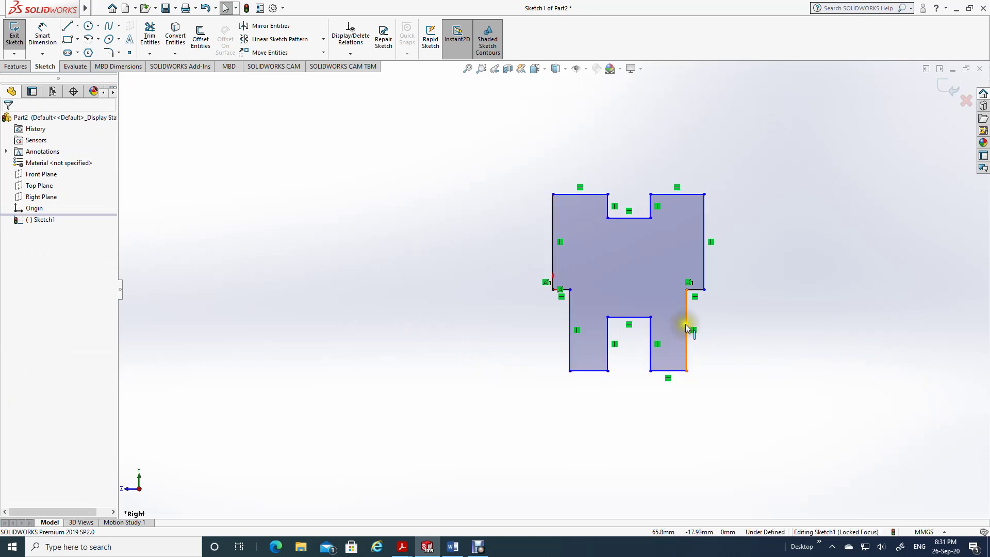
# - Switch to Word to examine the feet and end-profile dimensions in the Parallel Block drawing, and return to SOLIDWORKS
pyautogui.click(453, 547)
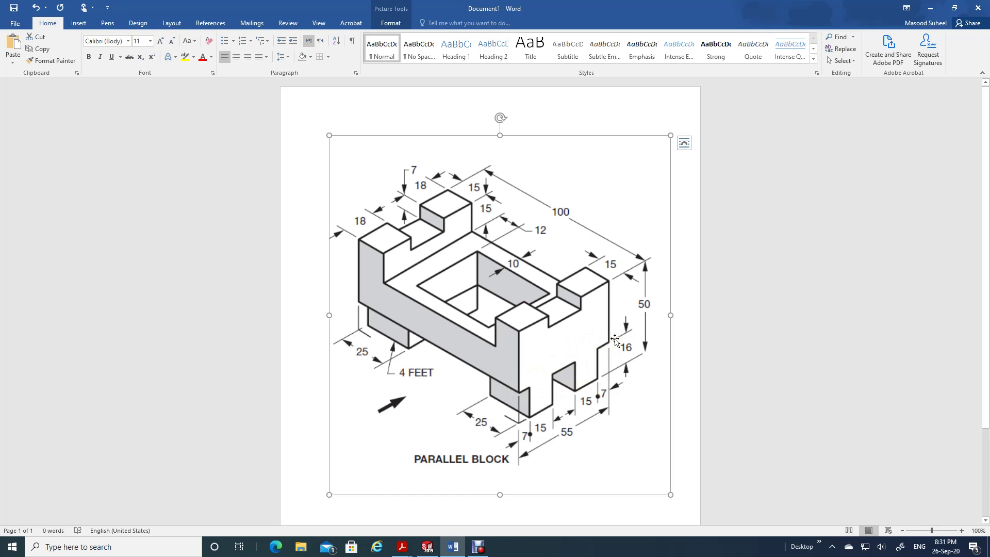
pyautogui.click(427, 546)
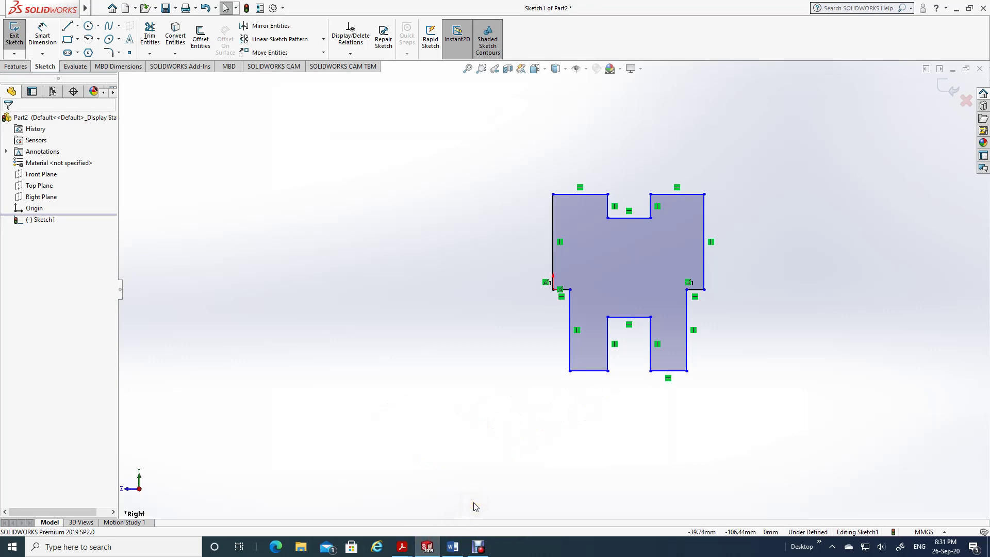
pyautogui.click(669, 378)
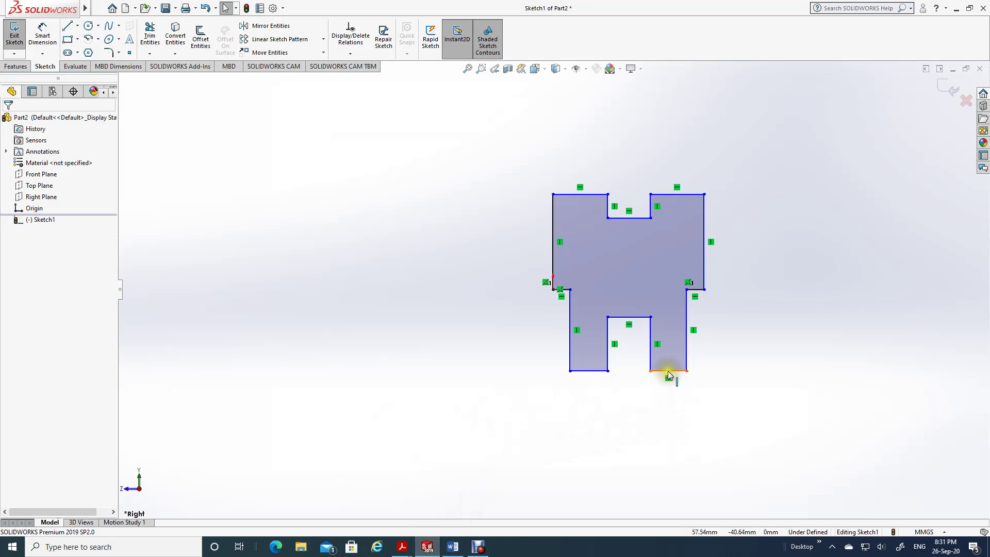
pyautogui.click(668, 371)
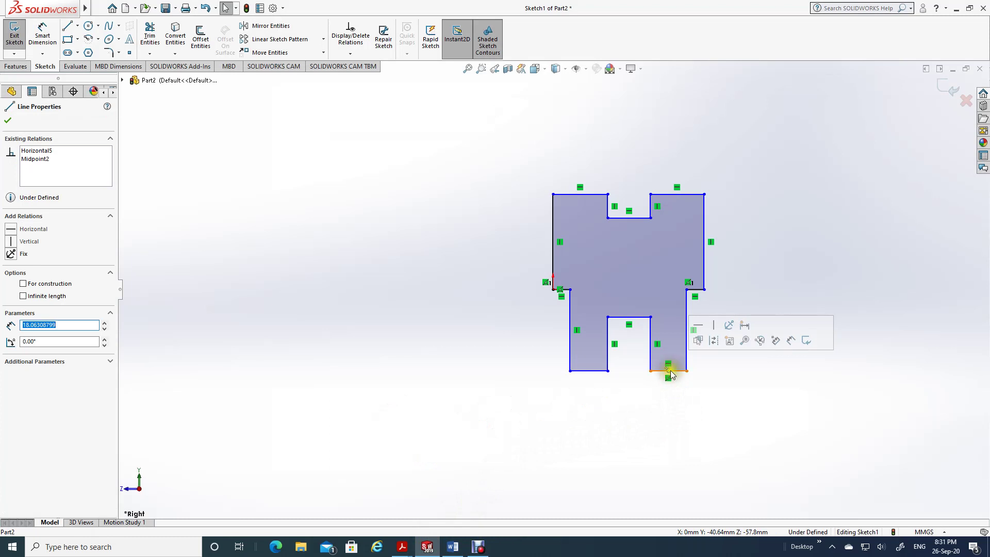
pyautogui.click(589, 370)
pyautogui.keyDown('ctrl'); pyautogui.click(591, 371); pyautogui.keyUp('ctrl')
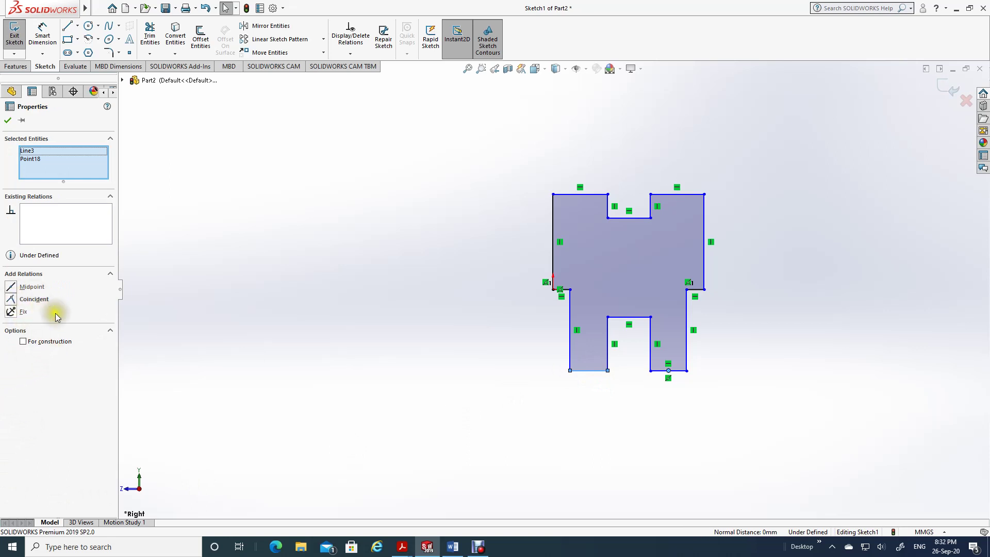
pyautogui.click(179, 422)
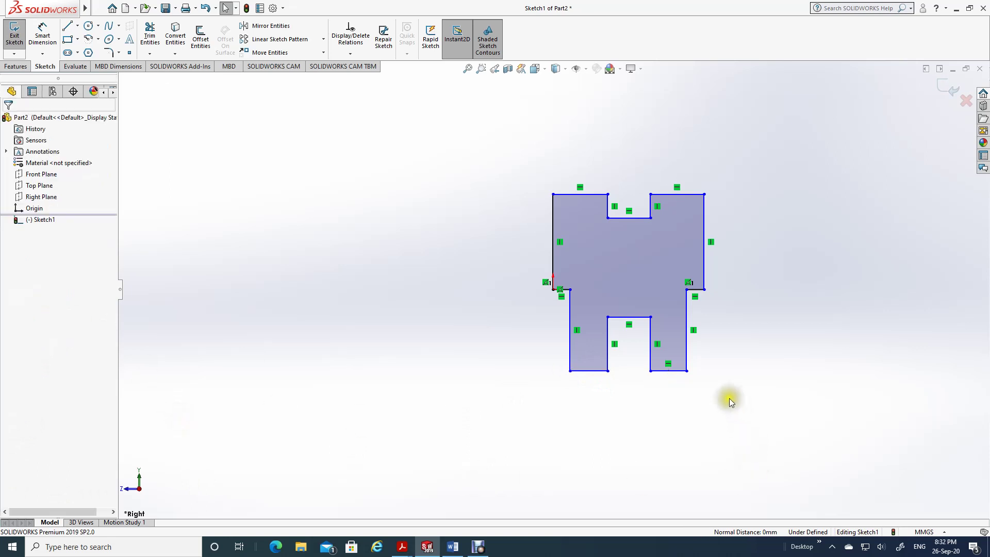
pyautogui.click(663, 370)
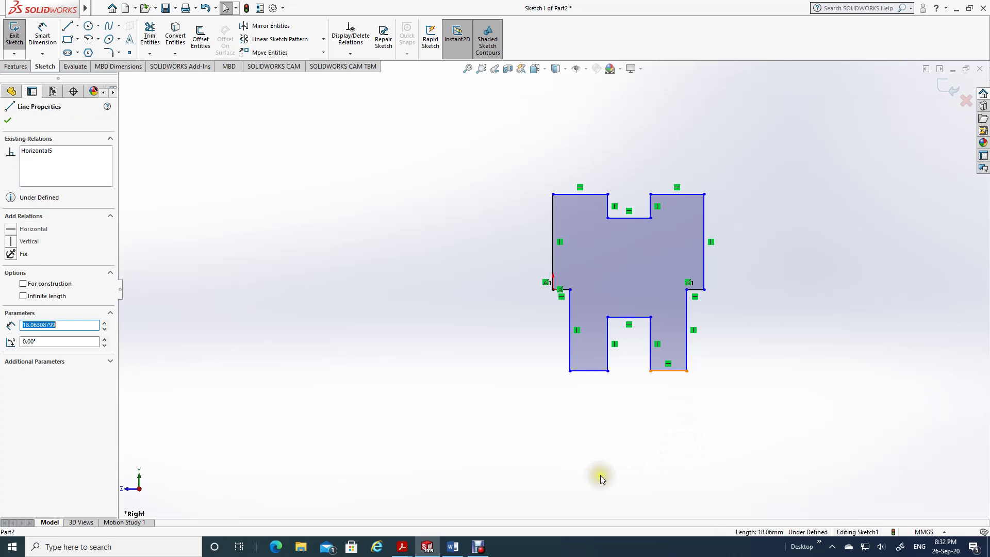
pyautogui.click(587, 371)
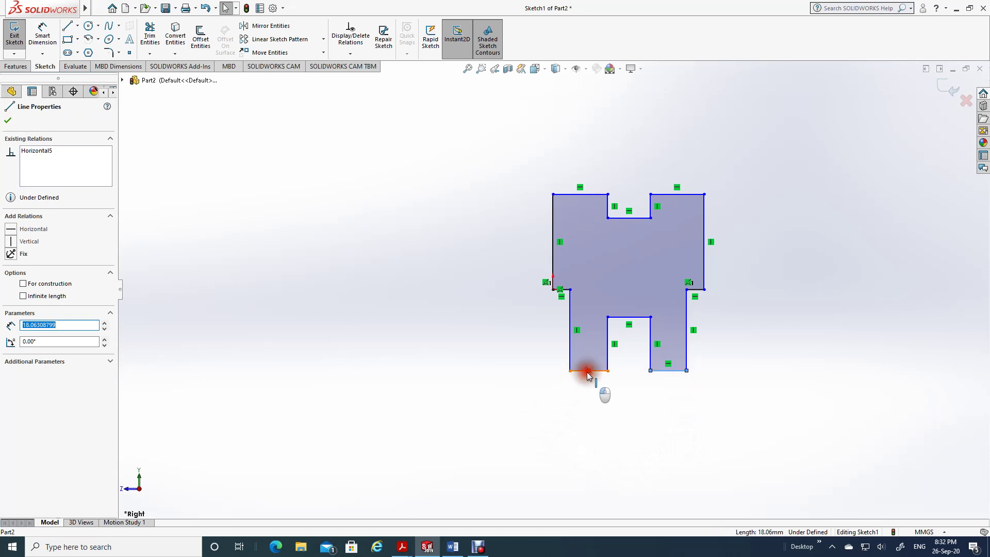
pyautogui.click(432, 395)
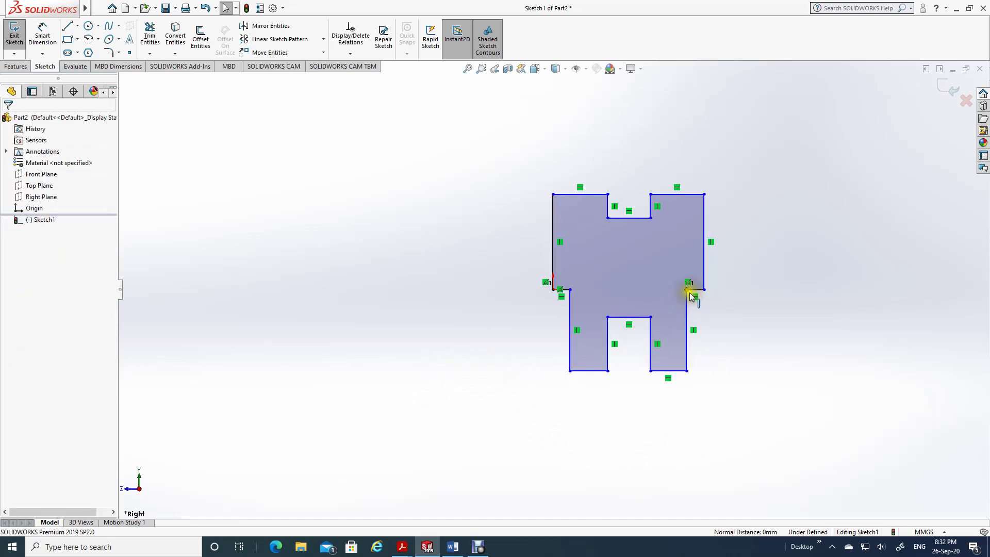
# - Constrain the outer vertical edges of the two feet to be parallel and equal in length
pyautogui.click(687, 364)
pyautogui.doubleClick(688, 365)
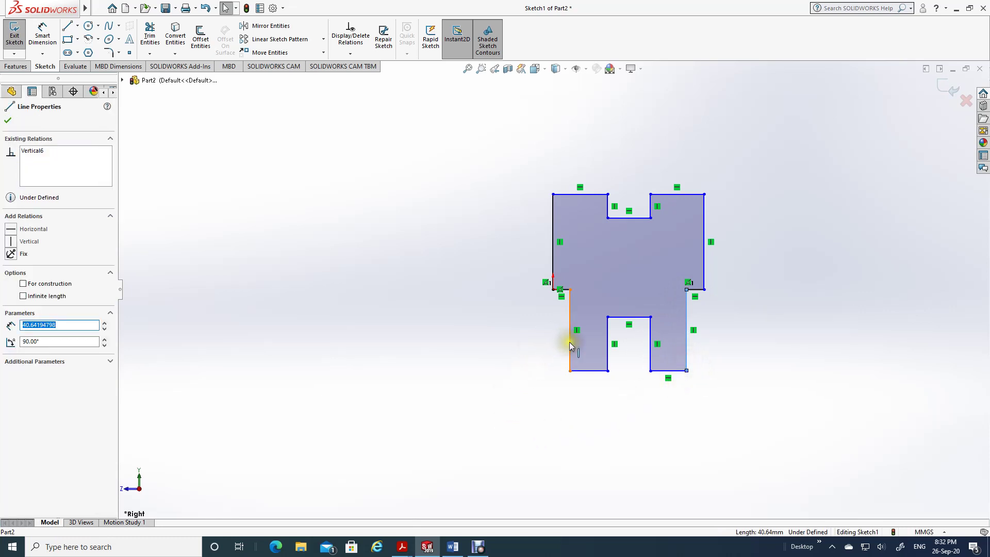
pyautogui.keyDown('ctrl'); pyautogui.click(570, 342); pyautogui.keyUp('ctrl')
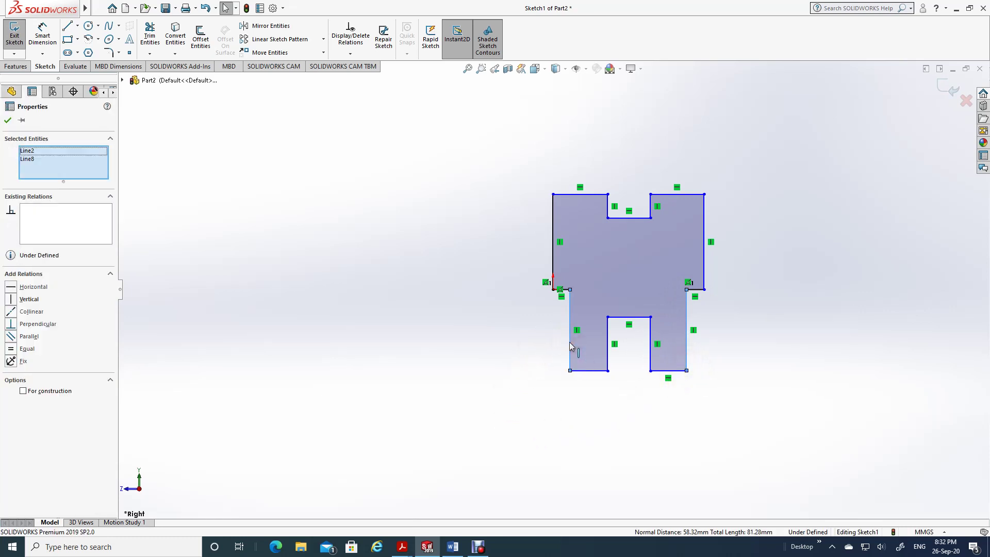
pyautogui.click(11, 338)
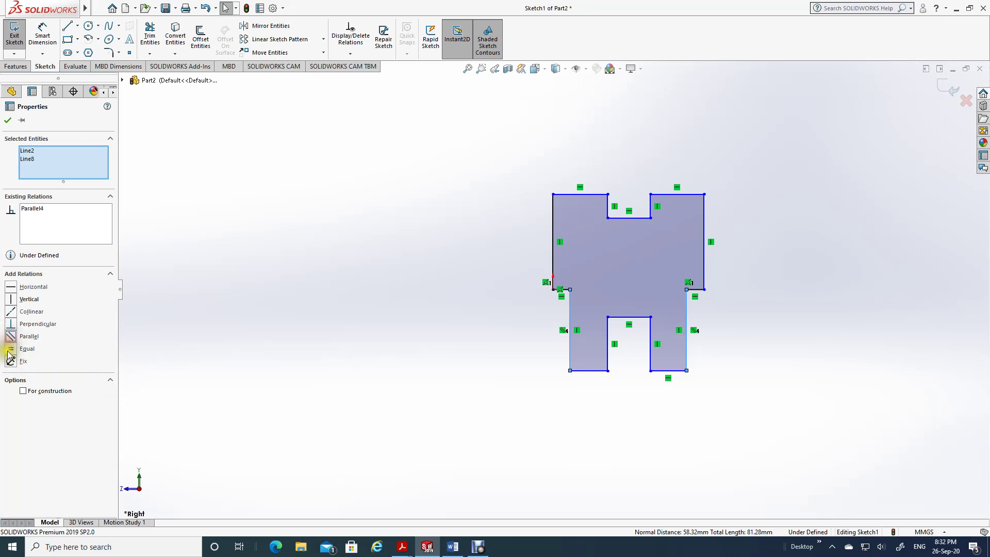
pyautogui.click(12, 350)
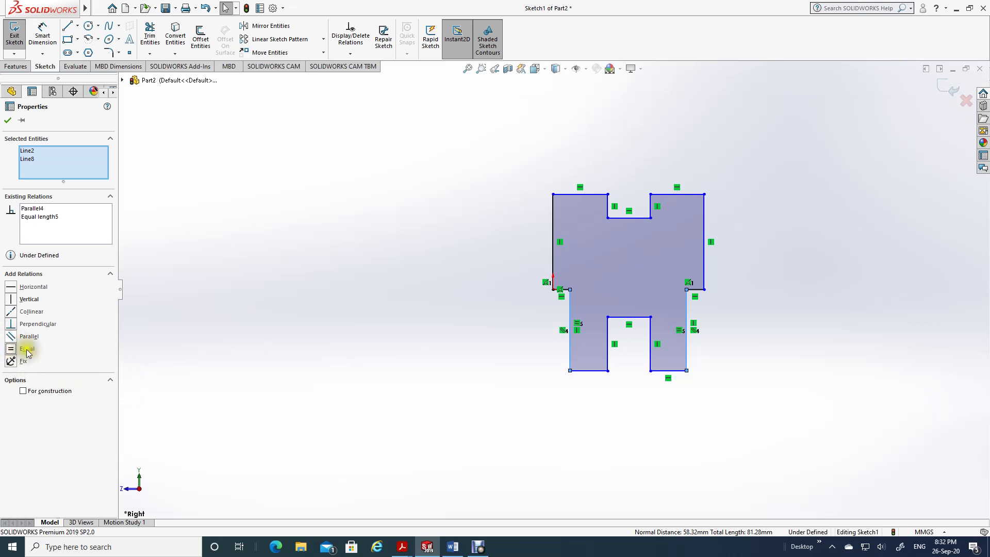
pyautogui.click(8, 120)
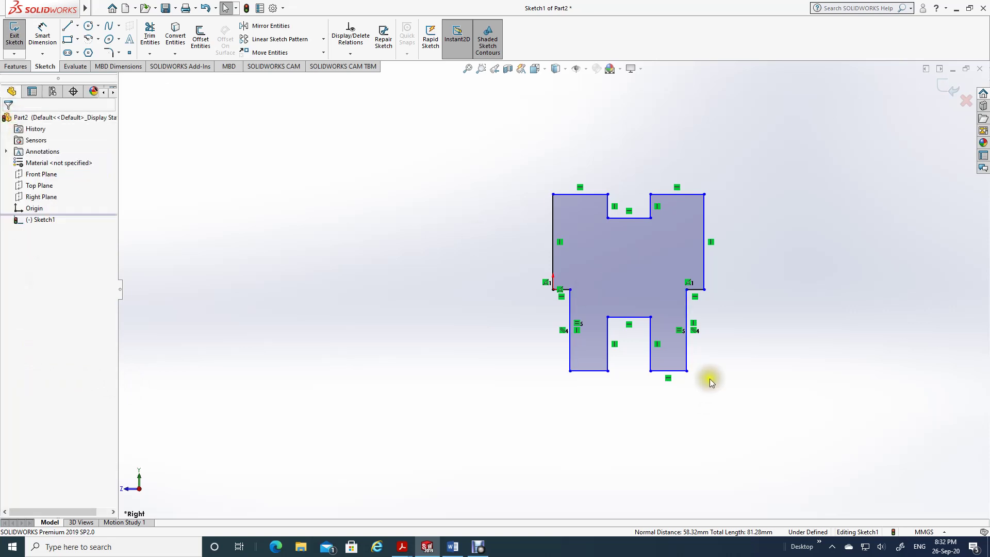
# - Make both vertical sides of the gap between the feet parallel to the first foot's outer edge
pyautogui.click(650, 349)
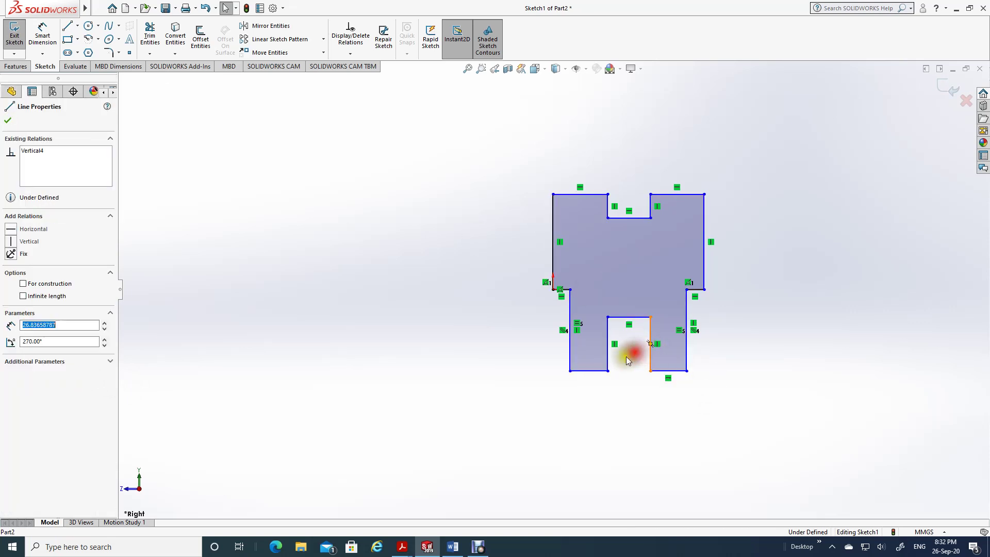
pyautogui.keyDown('ctrl'); pyautogui.click(609, 355); pyautogui.keyUp('ctrl')
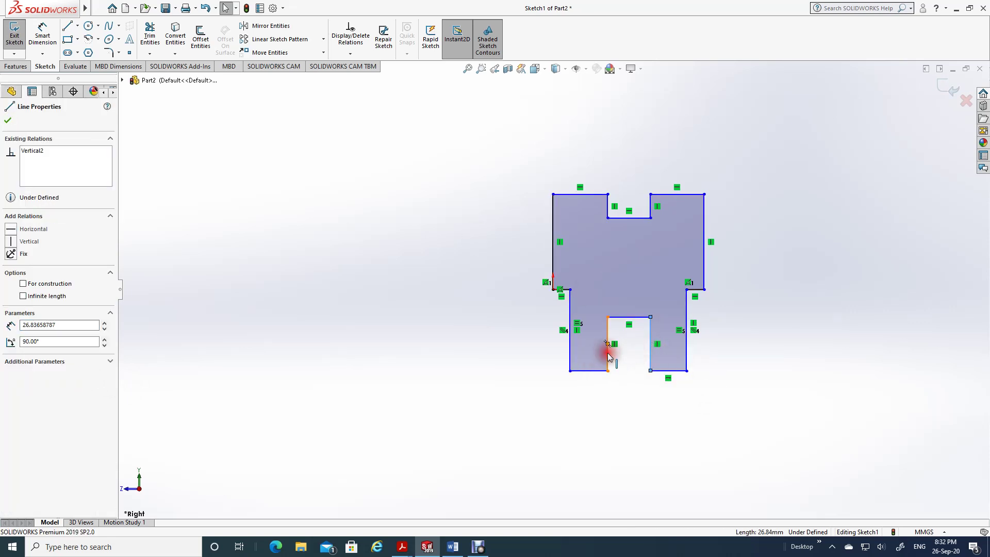
pyautogui.keyDown('ctrl'); pyautogui.click(568, 357); pyautogui.keyUp('ctrl')
pyautogui.click(23, 337)
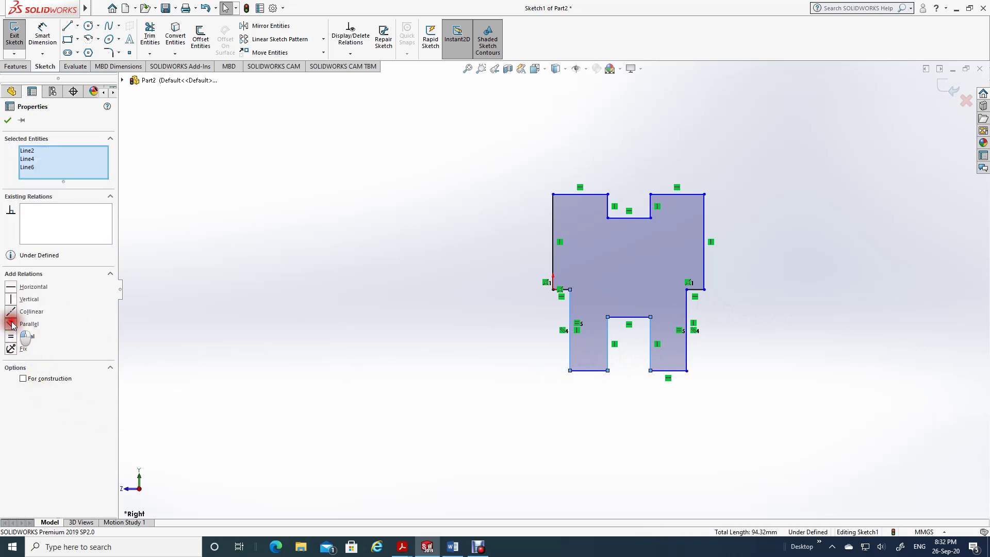
pyautogui.click(8, 120)
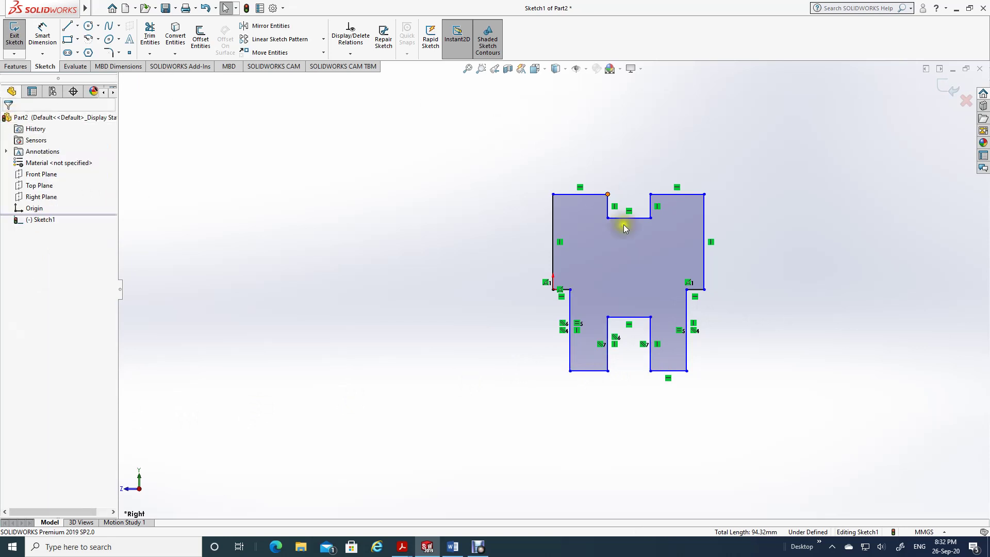
# - Make the block's two outer sides and both sides of the upper notch parallel to the first foot's outer edge
pyautogui.click(704, 263)
pyautogui.click(553, 255)
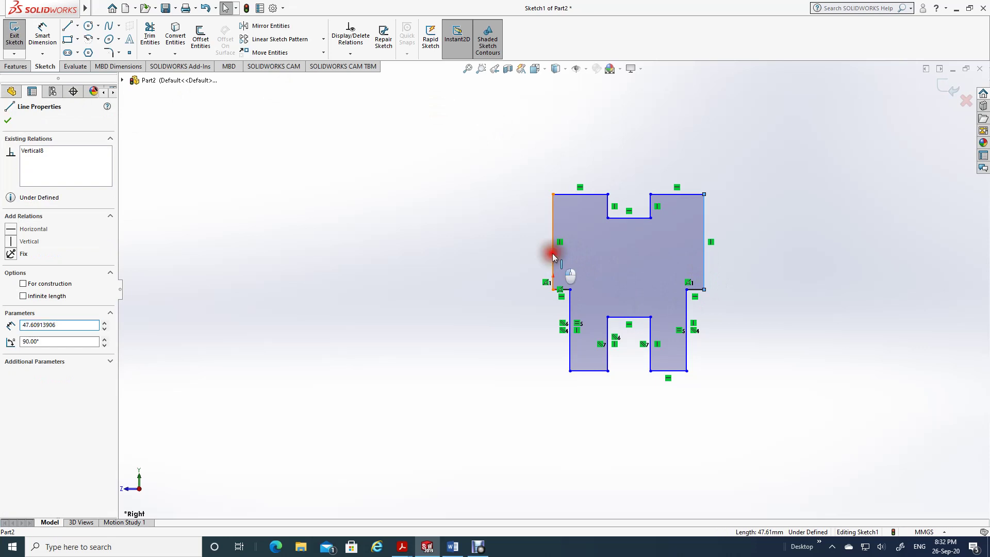
pyautogui.click(650, 207)
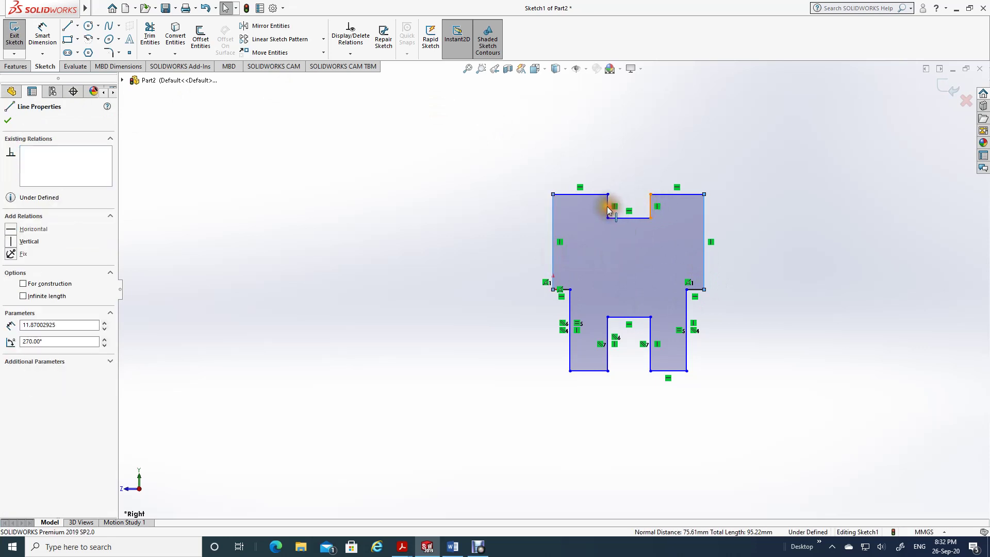
pyautogui.click(606, 207)
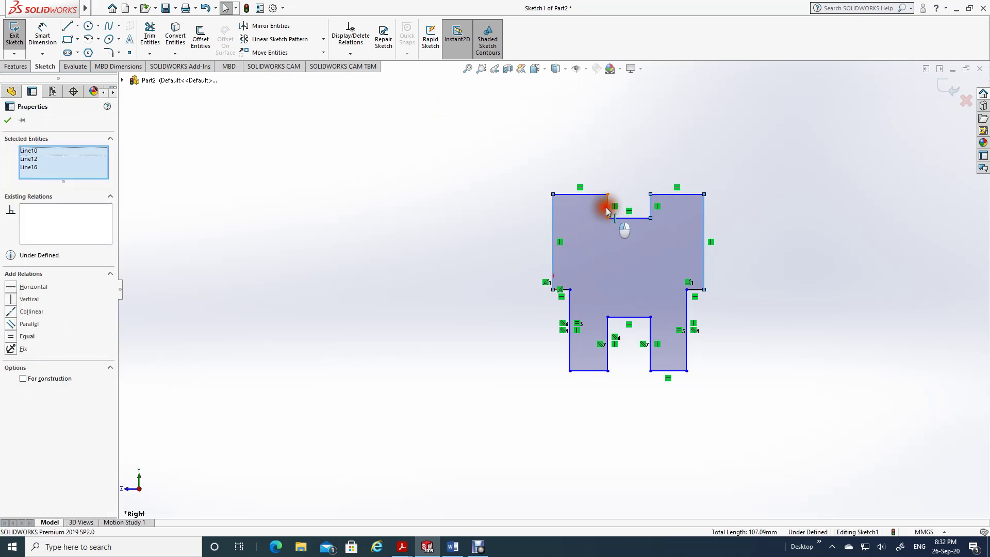
pyautogui.click(568, 304)
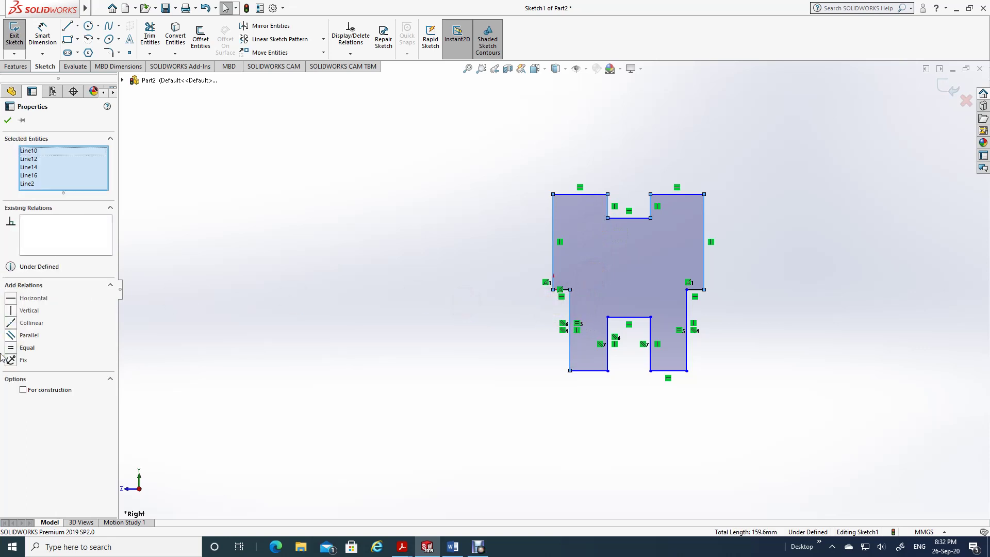
pyautogui.click(11, 335)
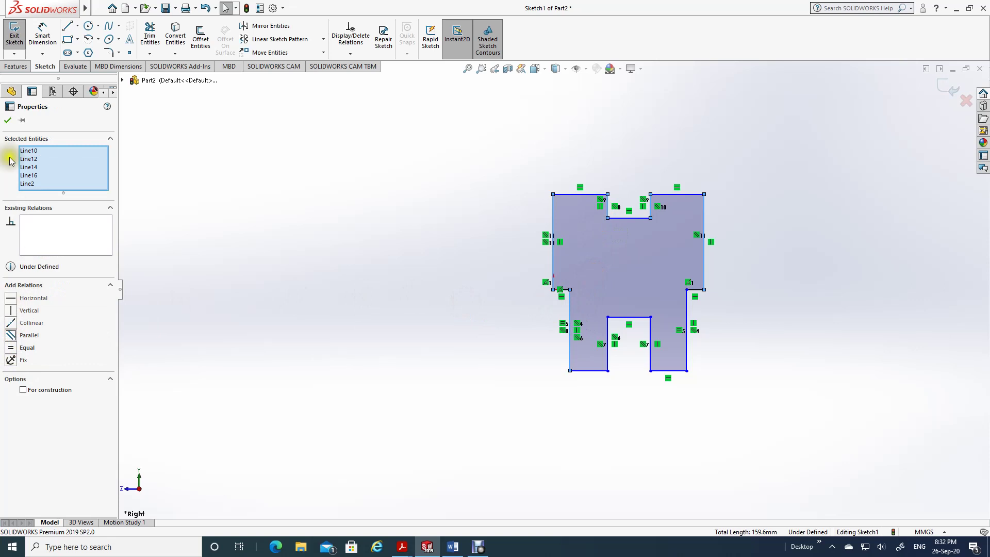
pyautogui.click(8, 120)
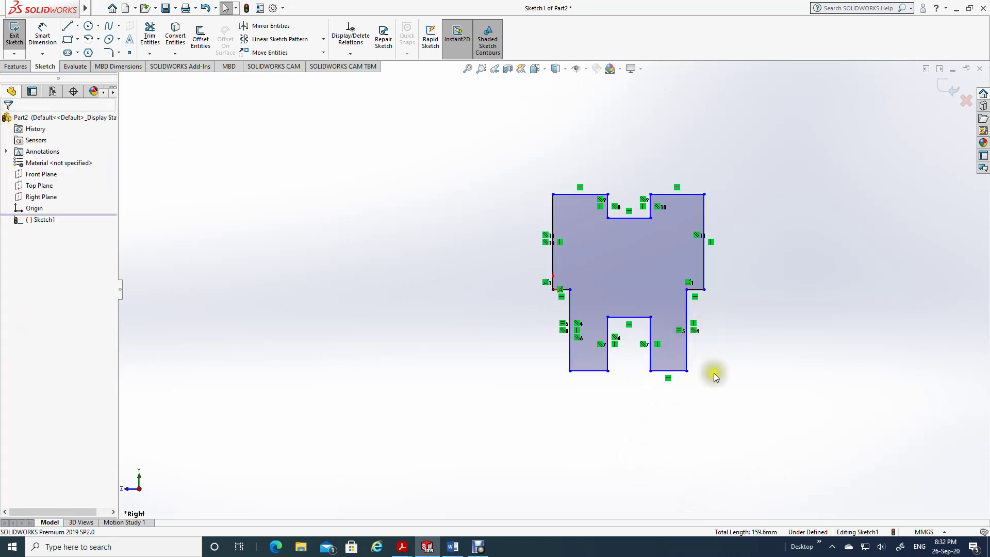
# - Check the drawing in Word, return to SOLIDWORKS and make both outer ledges collinear with the top edge of the gap between the feet
pyautogui.click(447, 549)
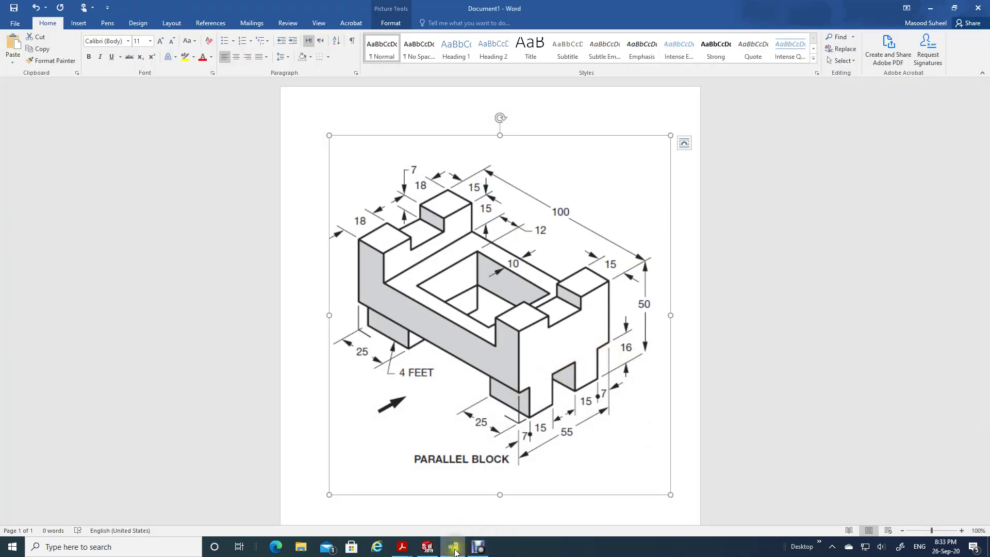
pyautogui.click(427, 548)
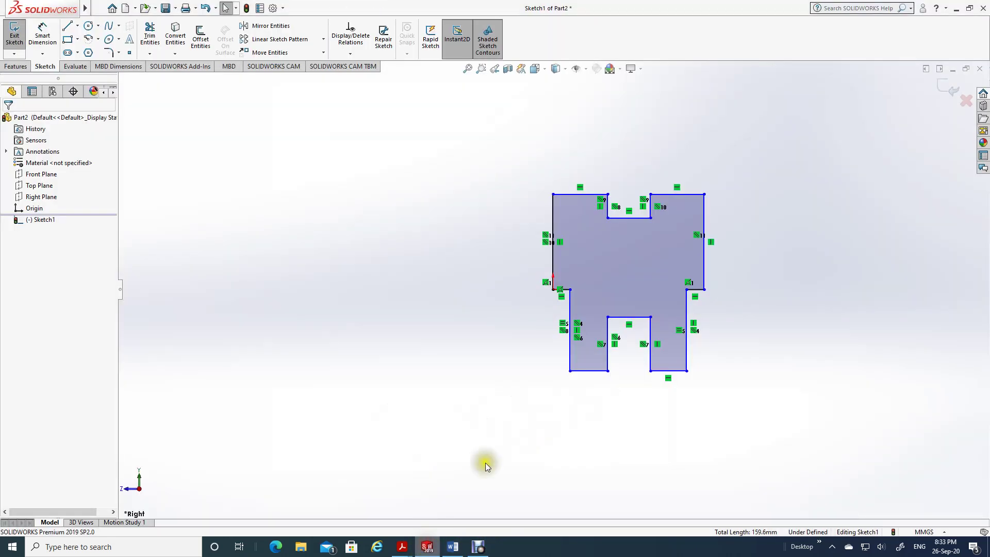
pyautogui.click(694, 290)
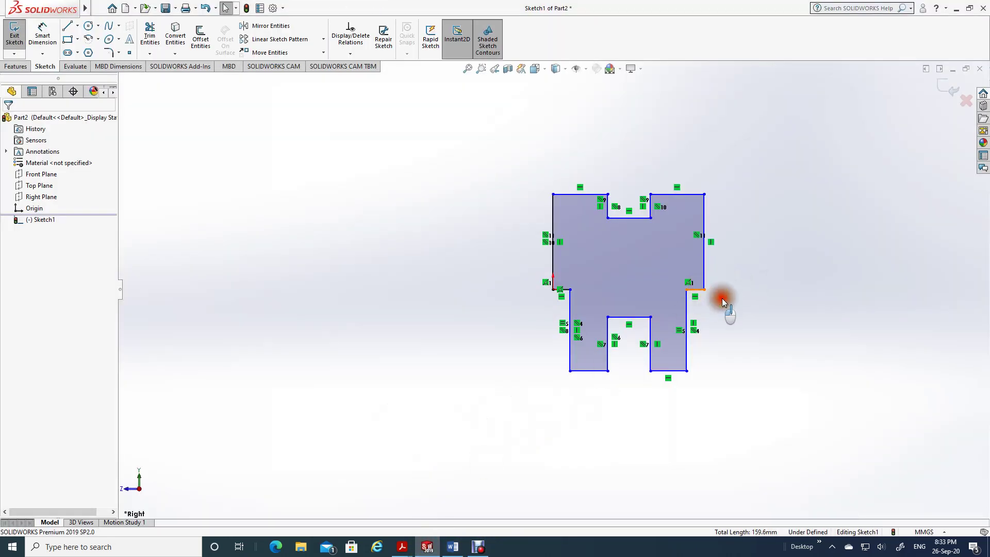
pyautogui.keyDown('ctrl'); pyautogui.click(624, 318); pyautogui.keyUp('ctrl')
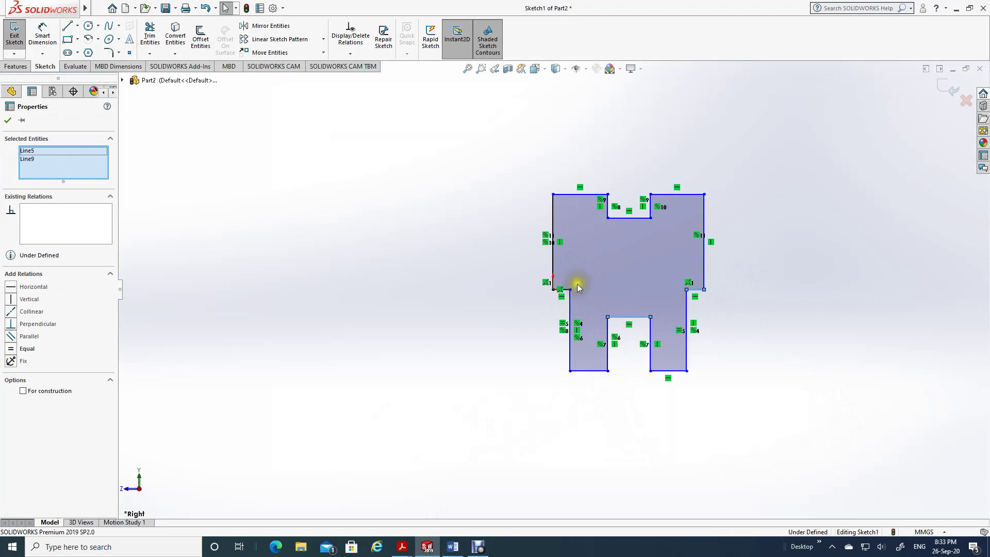
pyautogui.keyDown('ctrl'); pyautogui.click(564, 290); pyautogui.keyUp('ctrl')
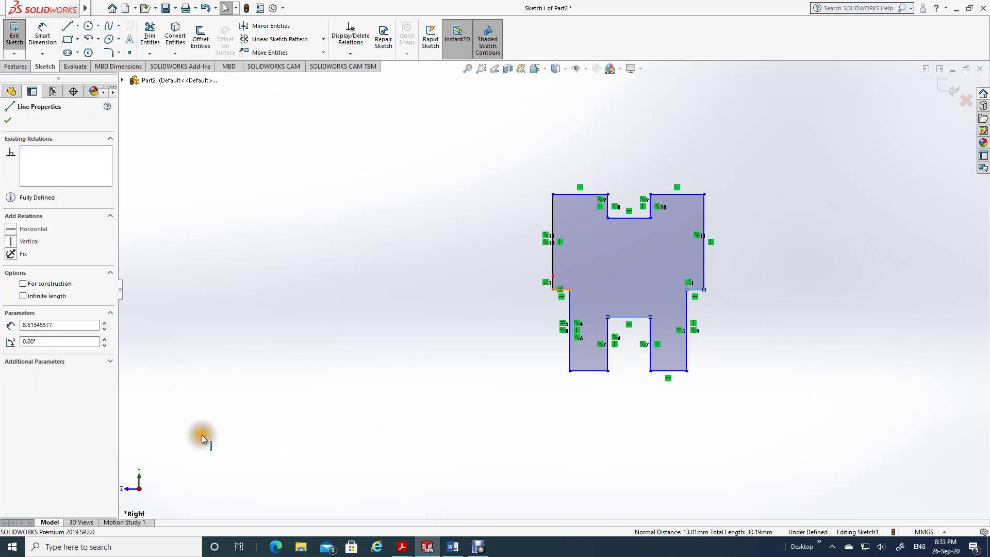
pyautogui.click(12, 312)
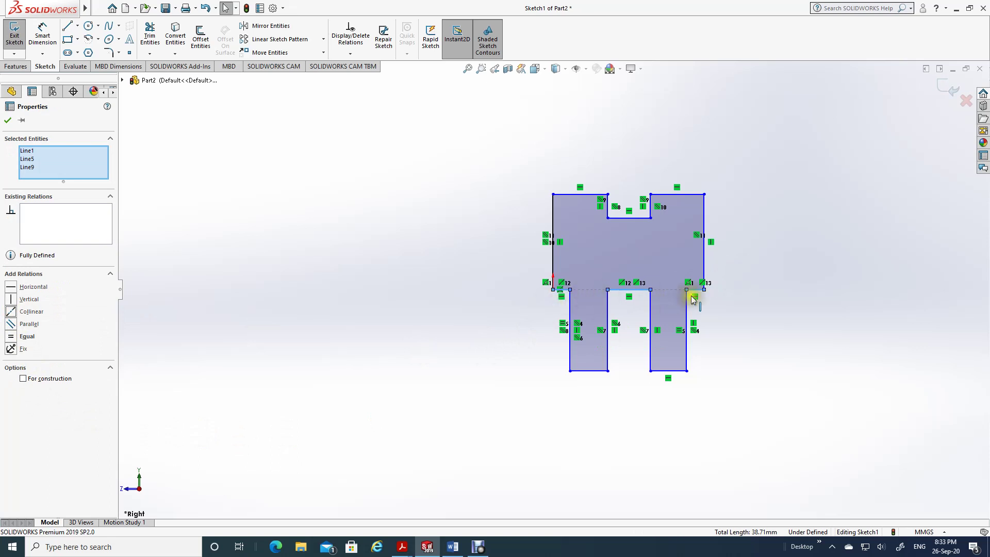
pyautogui.click(8, 121)
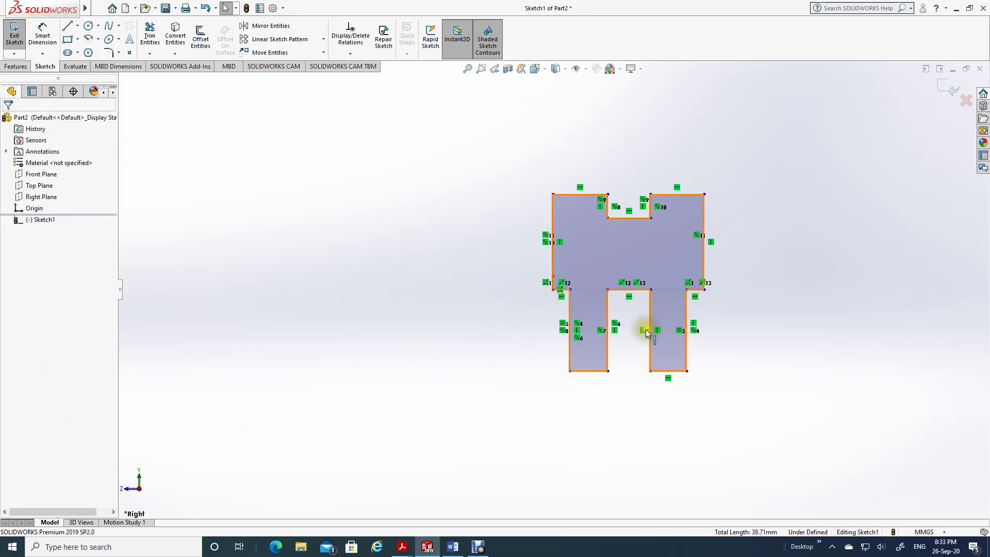
# - Make the two outer ledges beside the feet equal in length
pyautogui.scroll(-3, 665, 335)
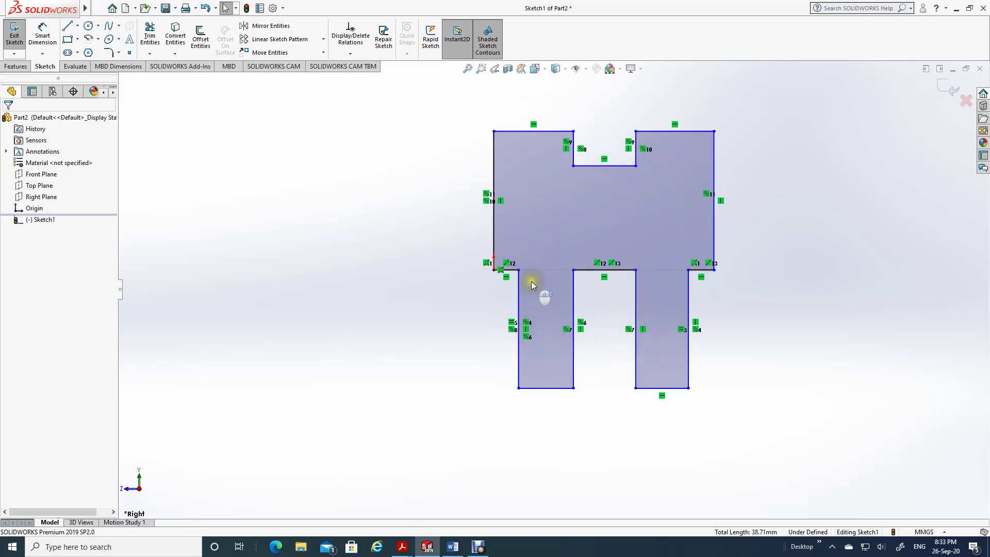
pyautogui.scroll(-3, 532, 284)
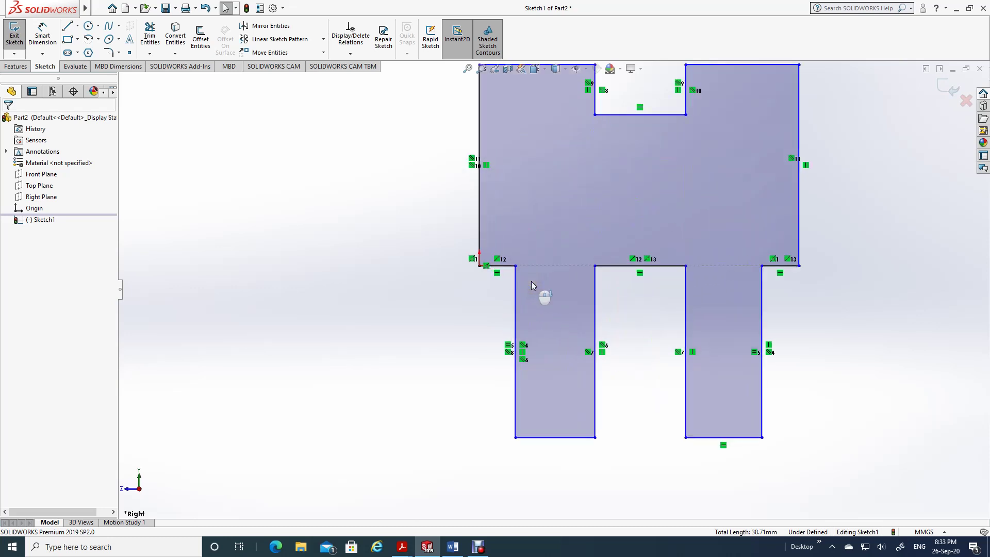
pyautogui.click(780, 267)
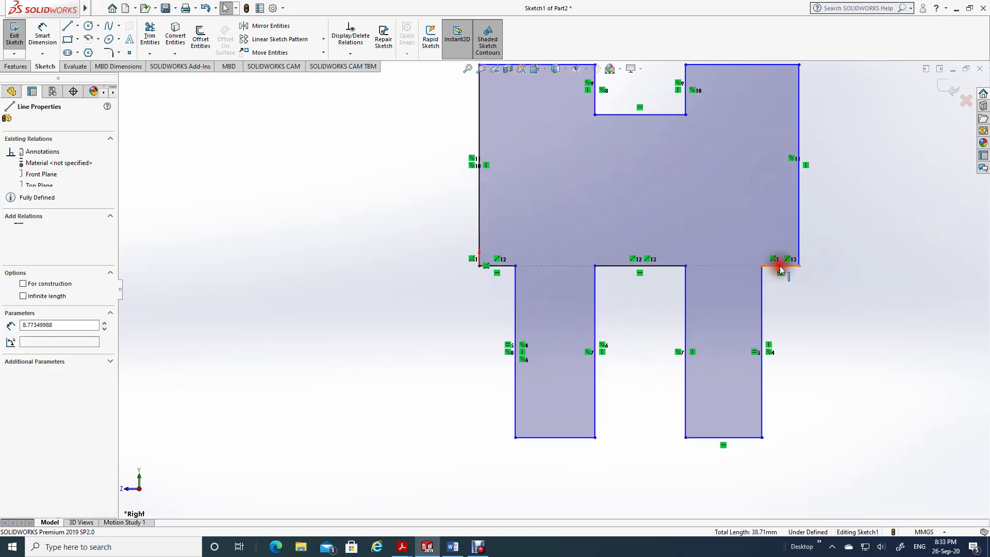
pyautogui.keyDown('ctrl'); pyautogui.click(498, 269); pyautogui.keyUp('ctrl')
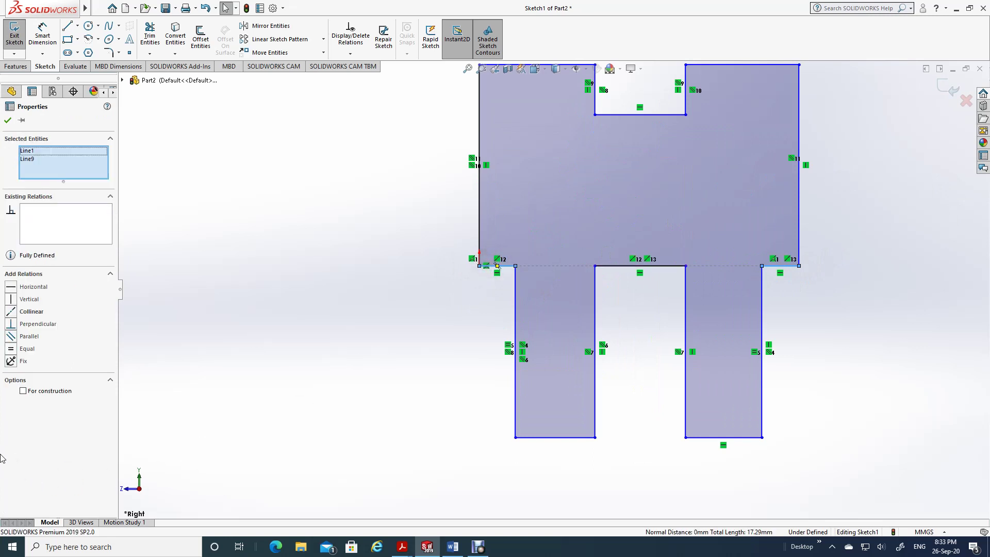
pyautogui.click(17, 350)
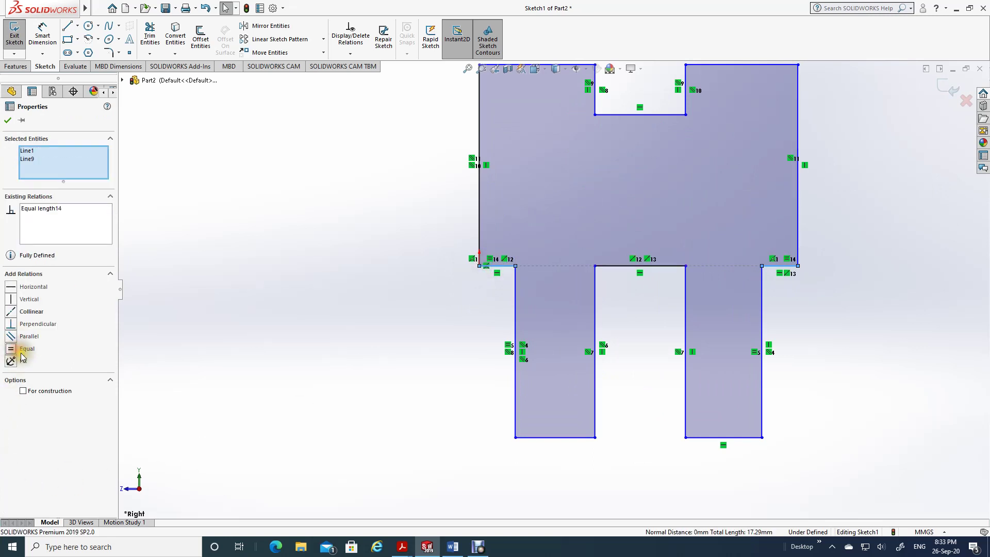
pyautogui.click(8, 120)
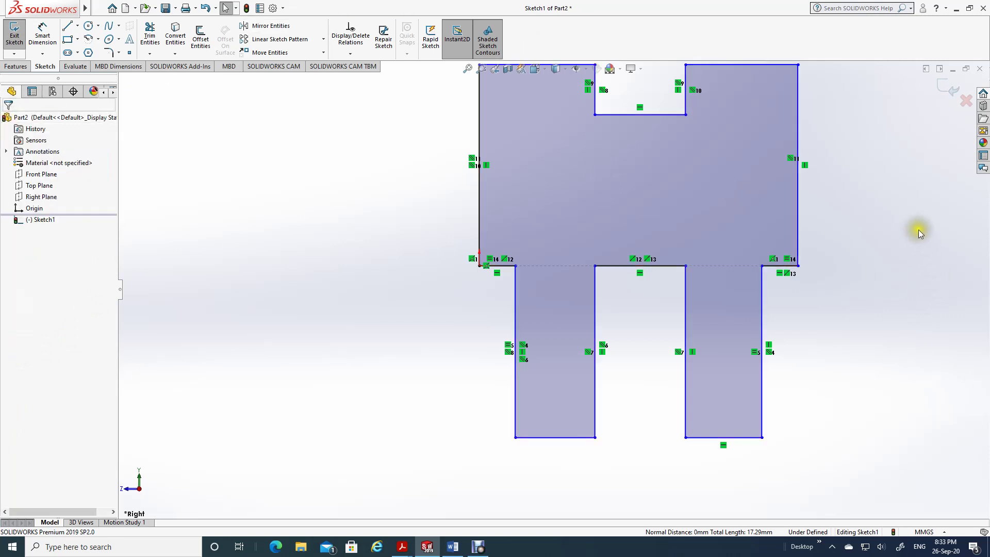
# - Delete the horizontal relations from the two top edges on either side of the upper notch
pyautogui.scroll(-1, 920, 233)
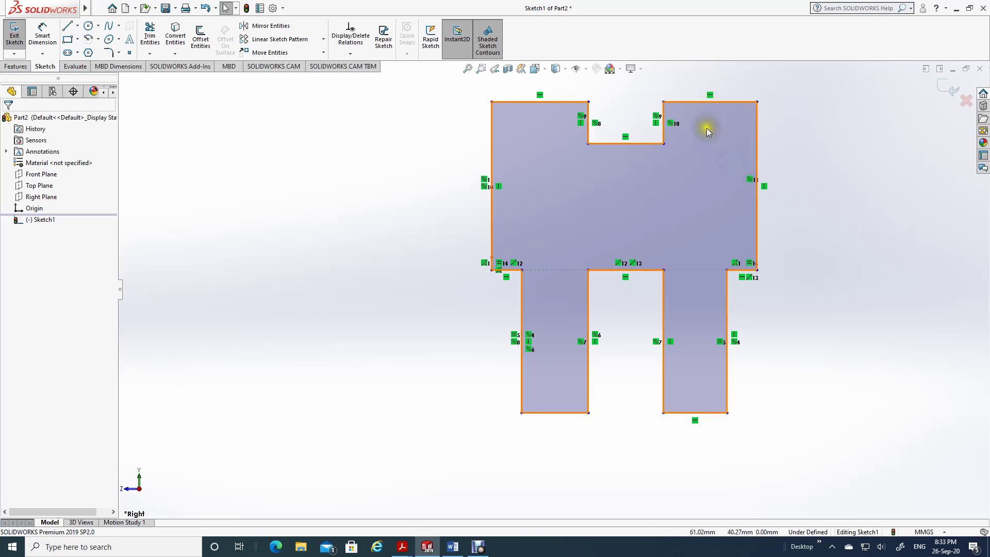
pyautogui.click(550, 101)
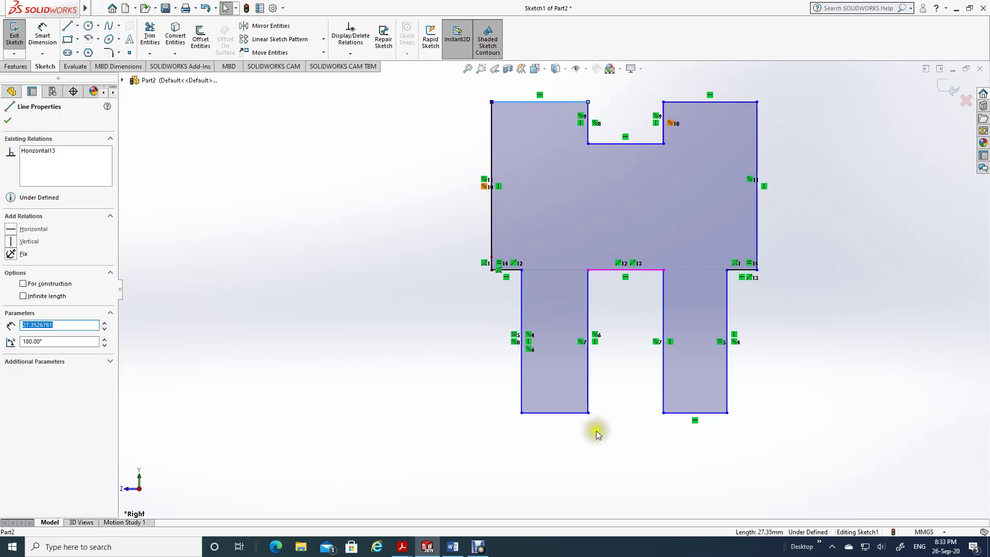
pyautogui.click(396, 289)
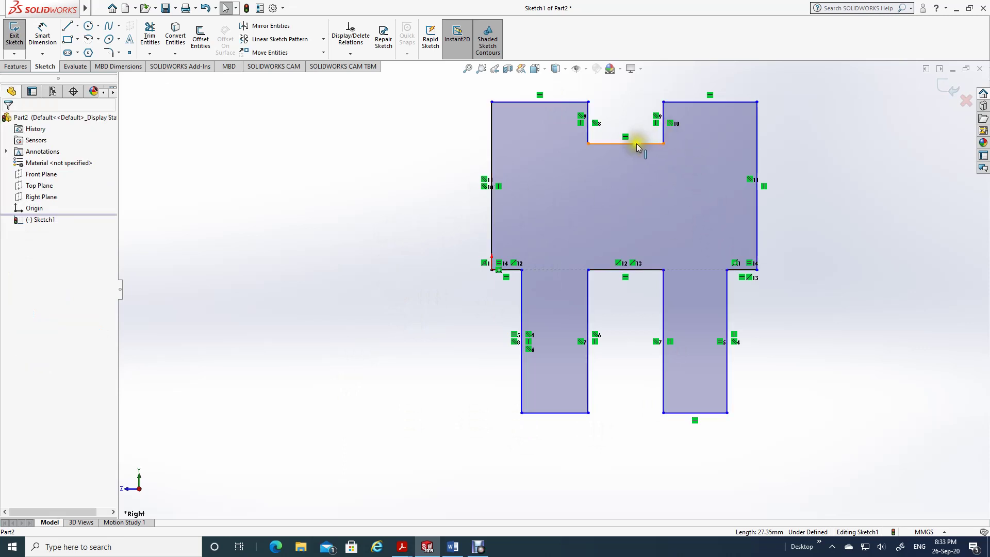
pyautogui.click(710, 95)
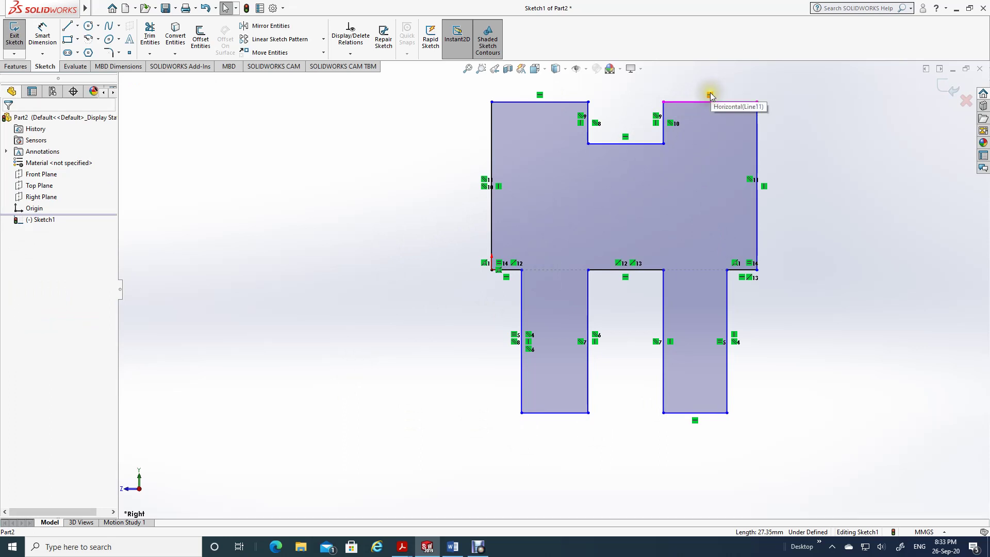
pyautogui.click(710, 94)
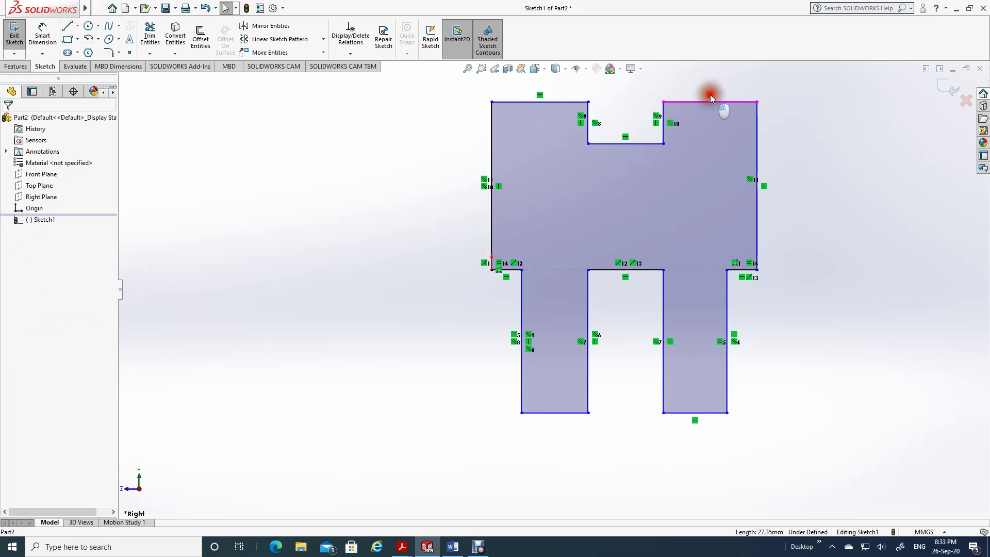
pyautogui.rightClick(709, 95)
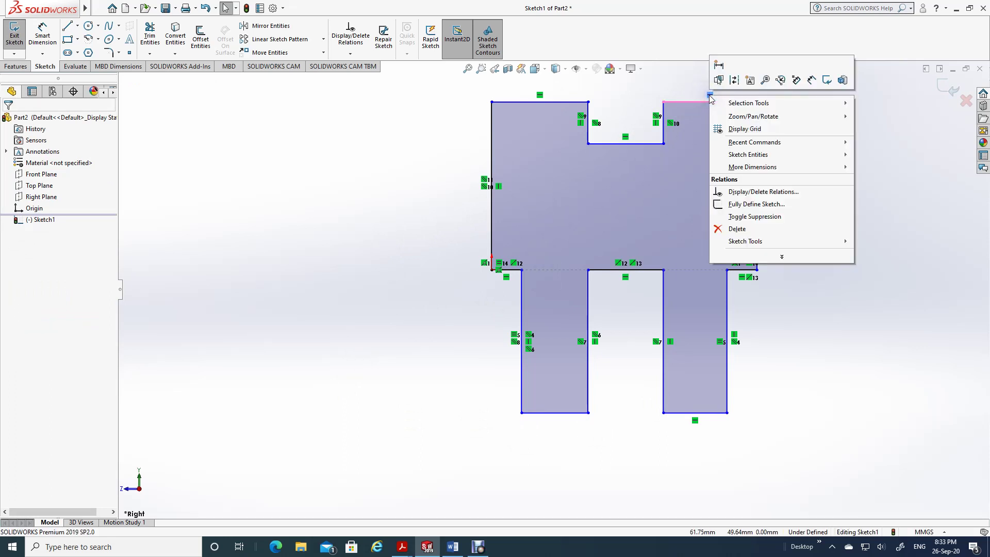
pyautogui.click(738, 229)
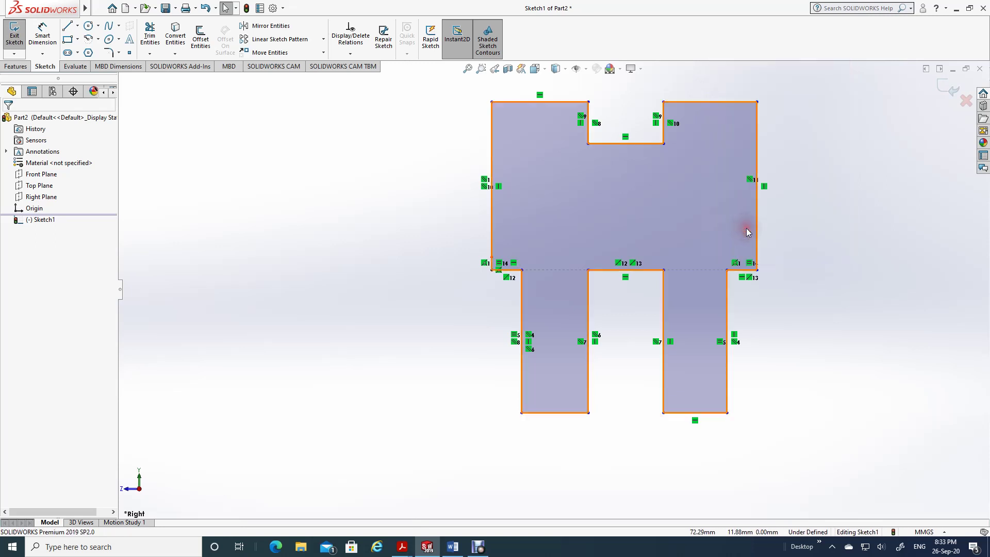
pyautogui.click(539, 94)
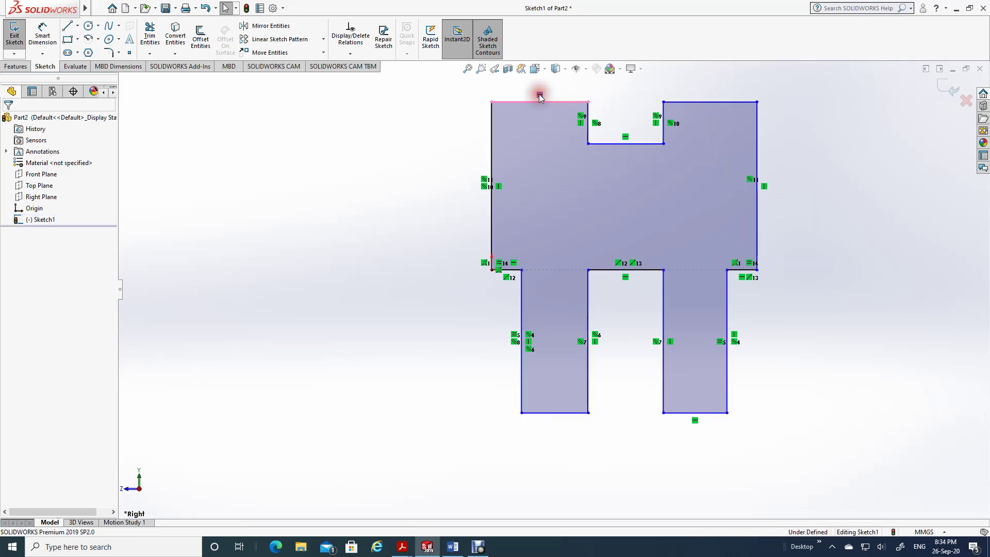
pyautogui.rightClick(539, 94)
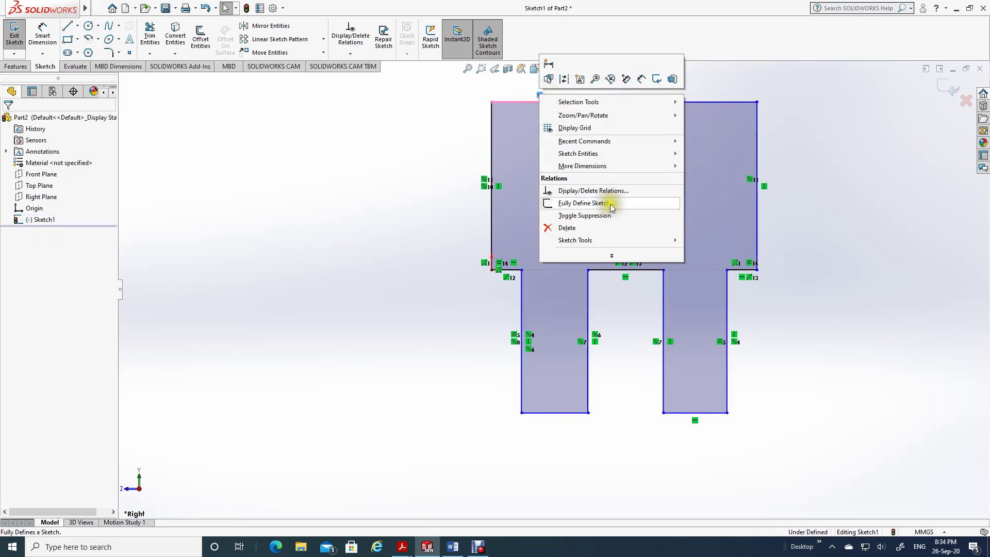
pyautogui.click(569, 228)
# - Make the two top edges beside the upper notch collinear and equal in length
pyautogui.click(693, 102)
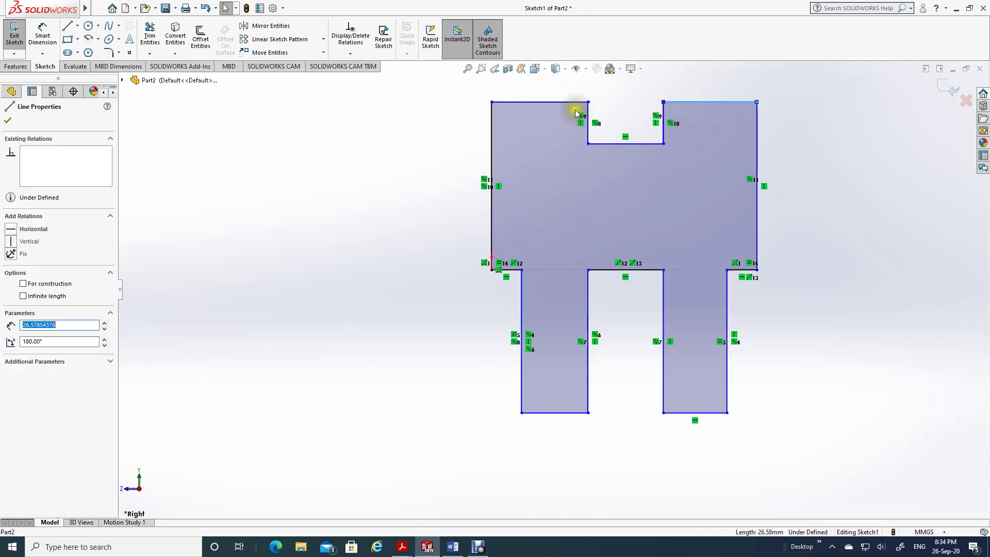
pyautogui.keyDown('ctrl'); pyautogui.click(557, 101); pyautogui.keyUp('ctrl')
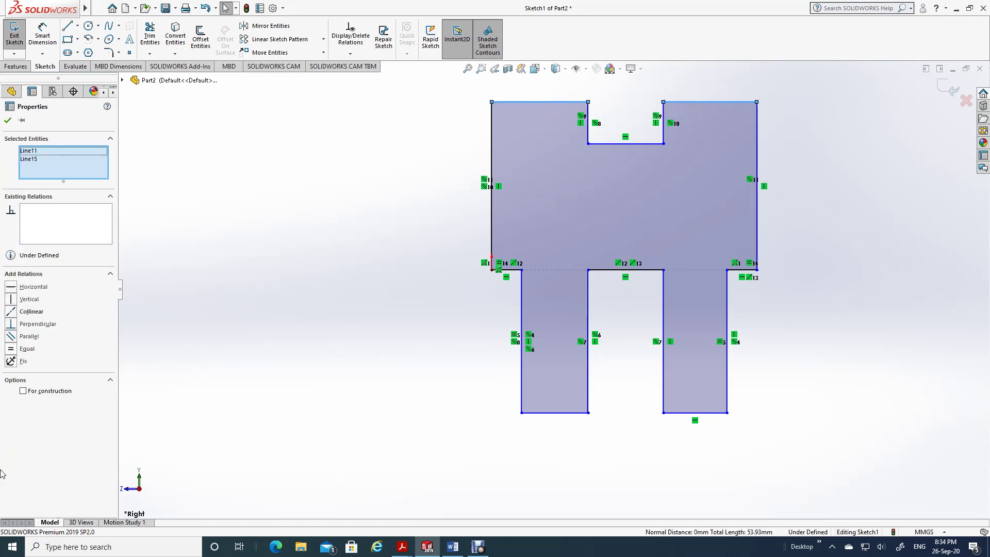
pyautogui.click(11, 311)
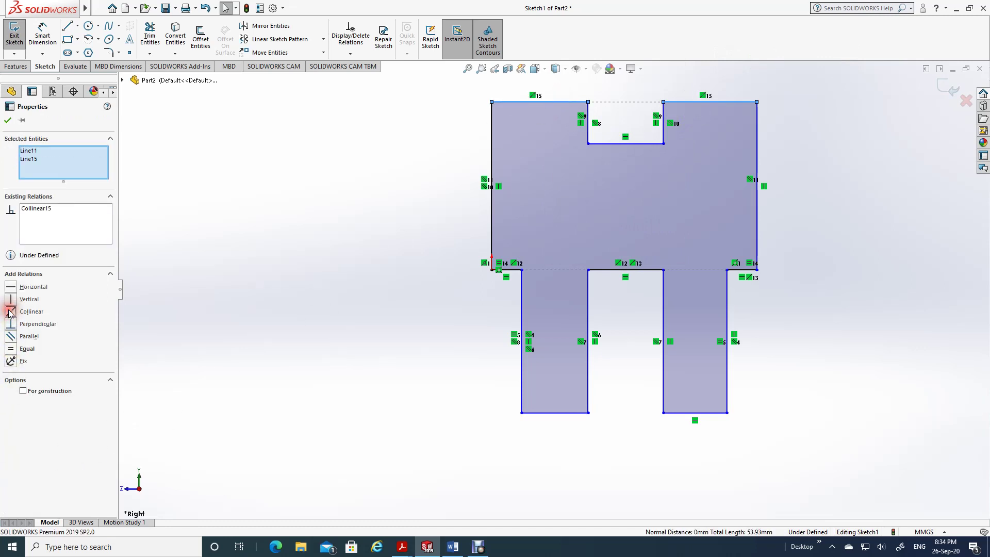
pyautogui.click(11, 349)
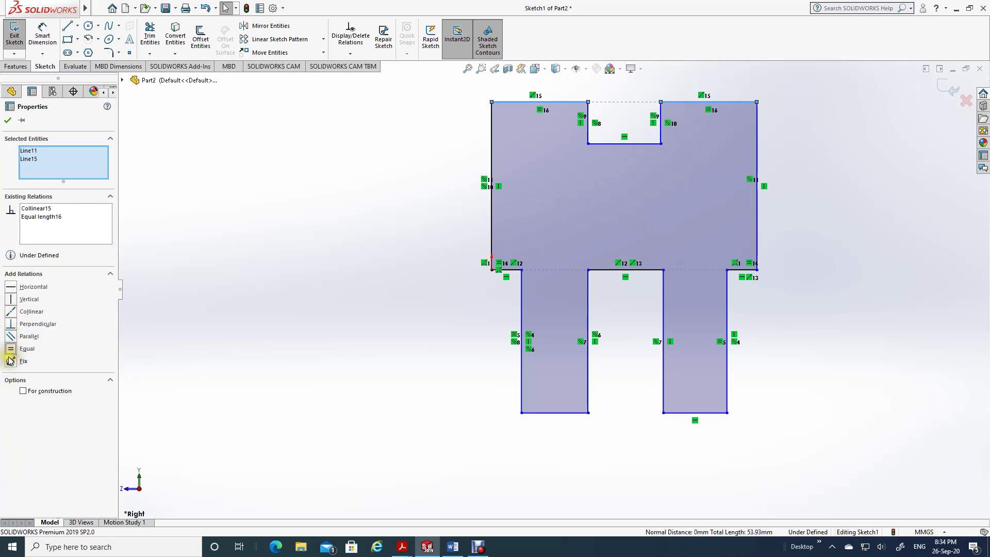
pyautogui.click(9, 122)
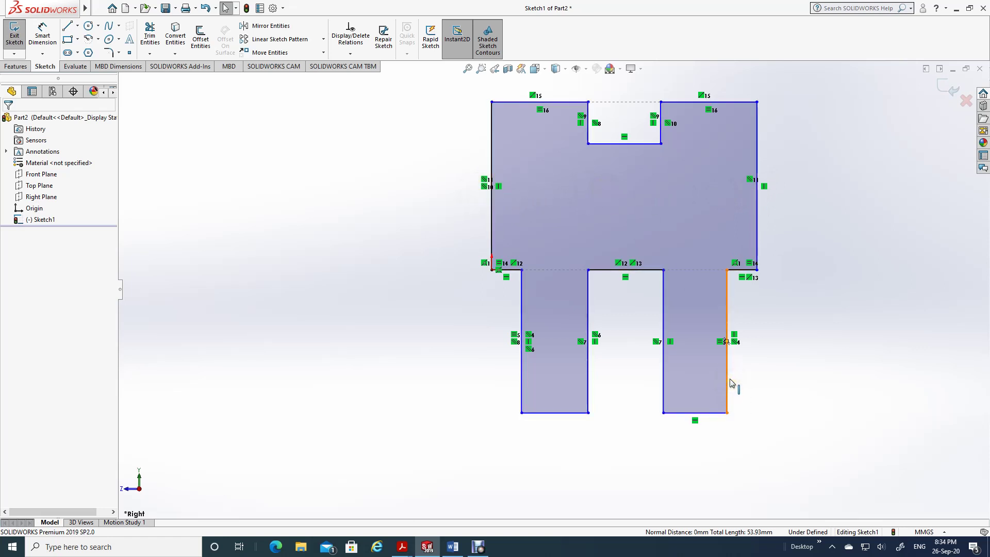
# - Check the drawing in Word, return to SOLIDWORKS and dimension the overall width between the block's outer sides as 55 mm
pyautogui.click(454, 547)
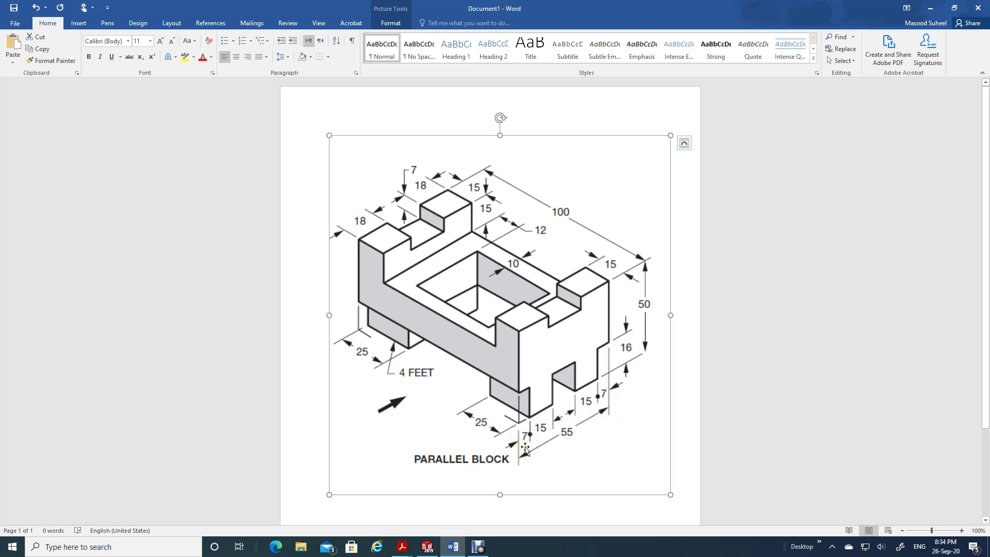
pyautogui.click(428, 547)
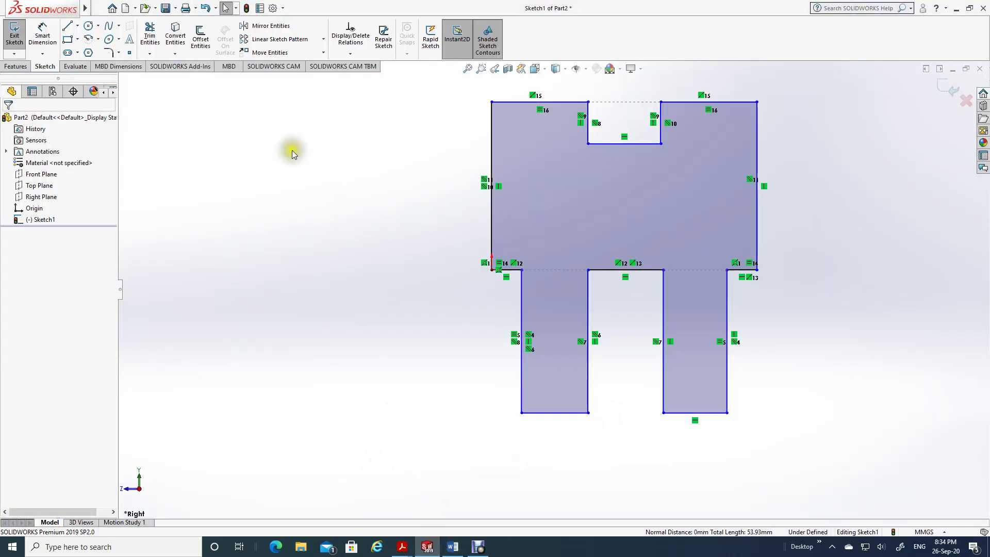
pyautogui.click(42, 36)
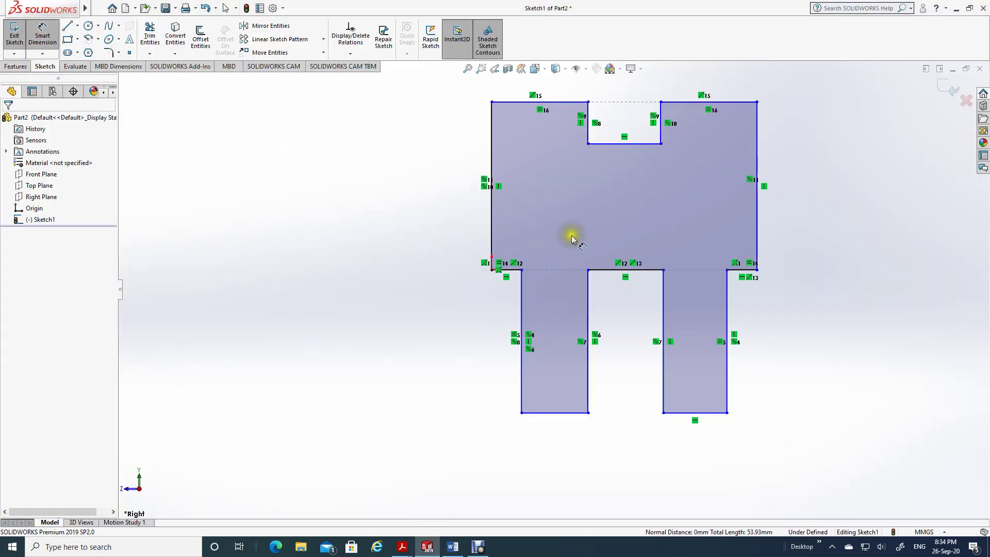
pyautogui.click(492, 242)
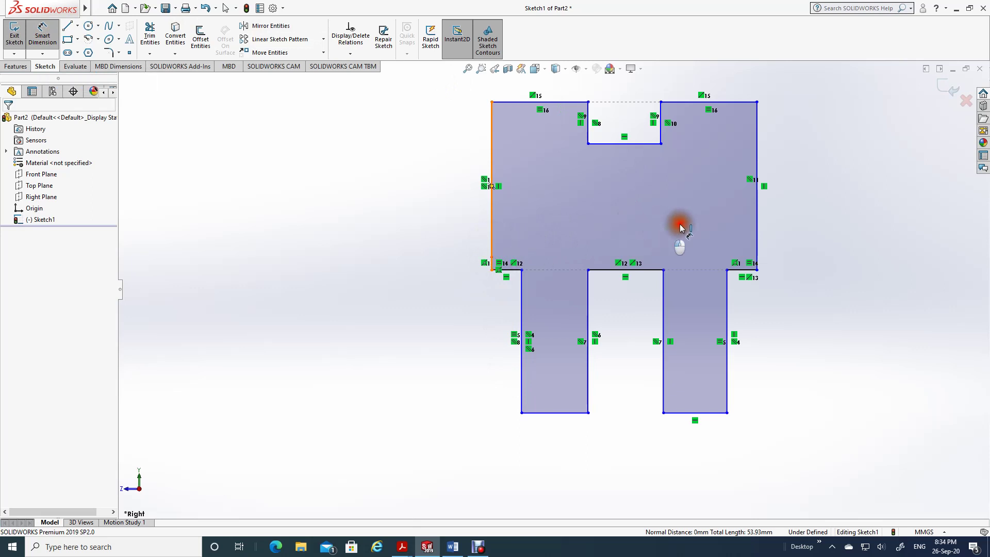
pyautogui.click(756, 228)
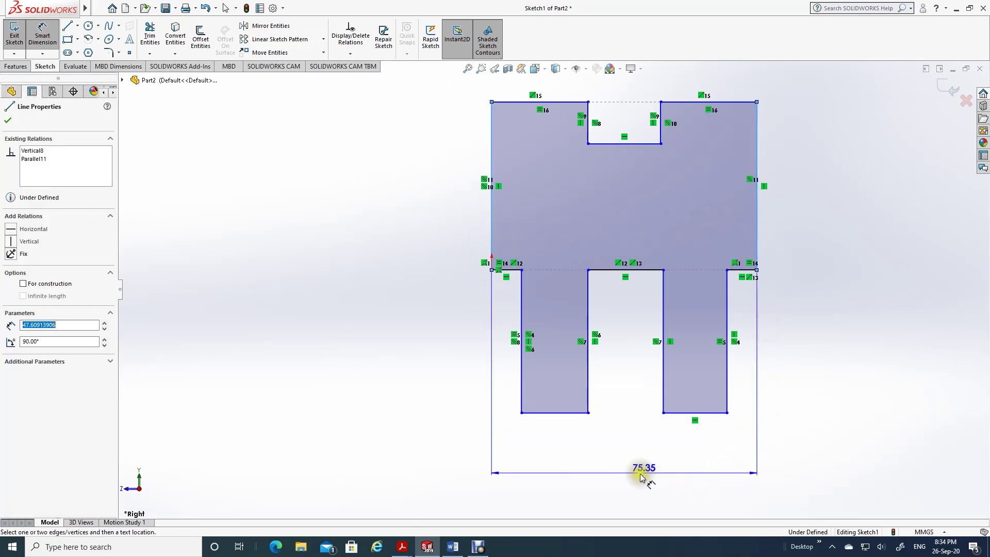
pyautogui.click(637, 477)
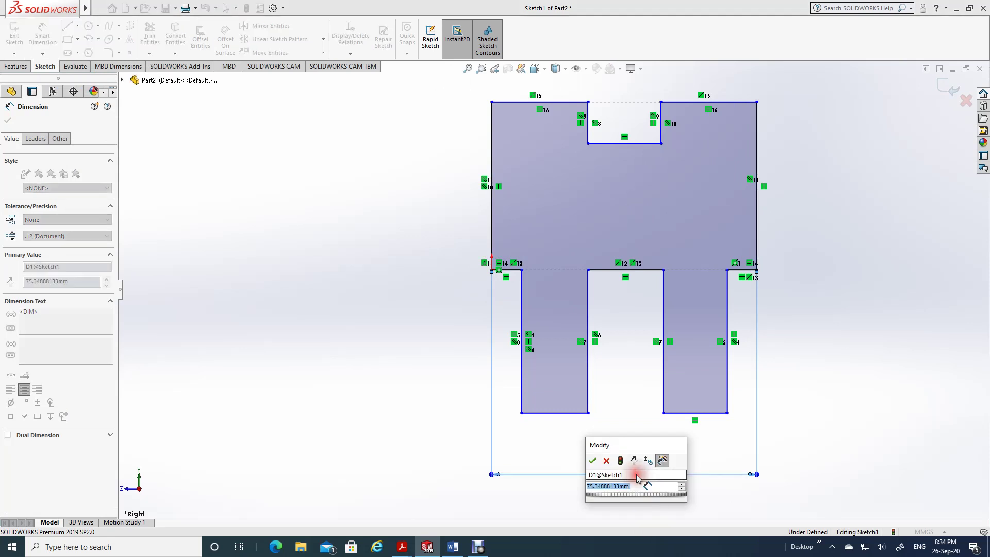
pyautogui.write('55')
pyautogui.press('Return')
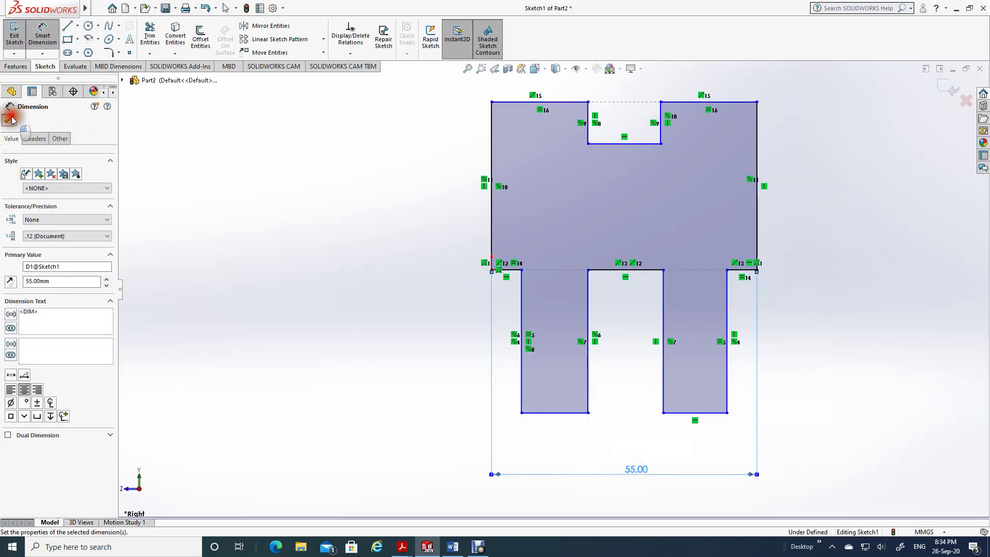
pyautogui.click(10, 120)
# - Dimension the width of the foot nearest the origin as 15 mm and exit the Smart Dimension tool
pyautogui.click(39, 35)
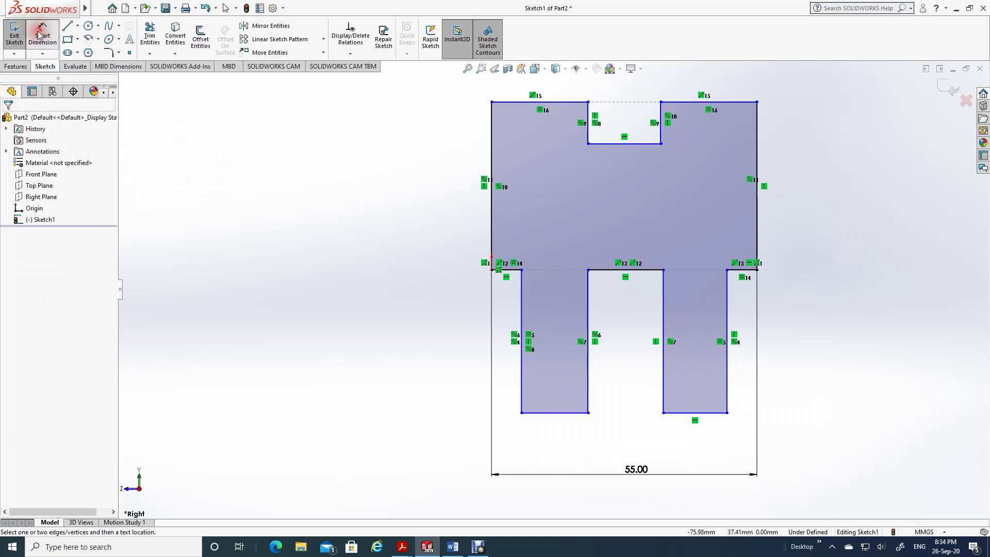
pyautogui.click(522, 400)
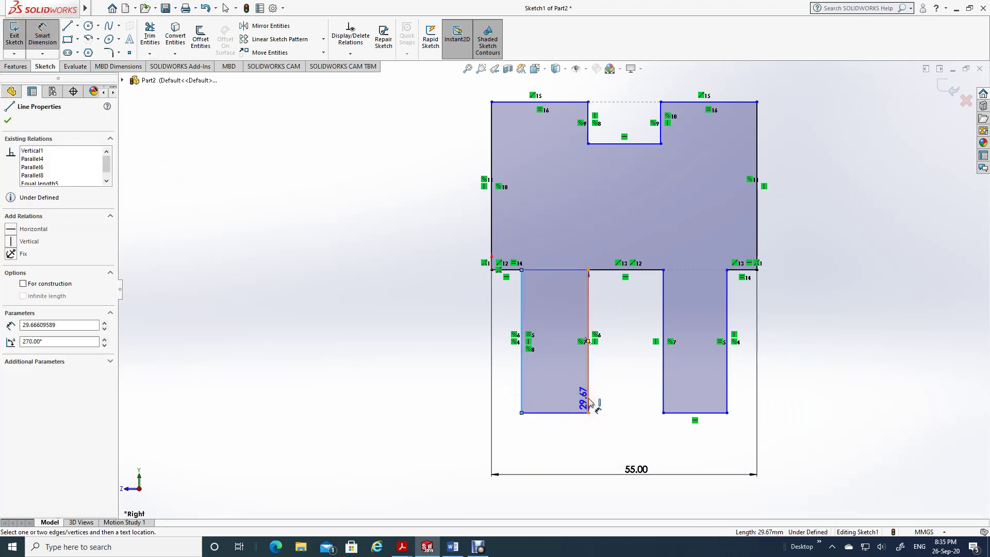
pyautogui.click(588, 401)
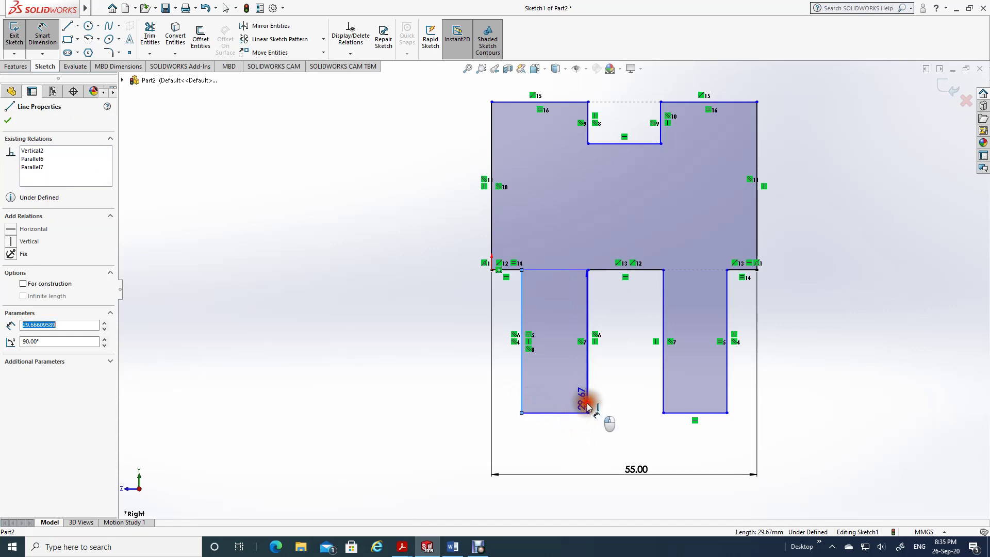
pyautogui.click(557, 441)
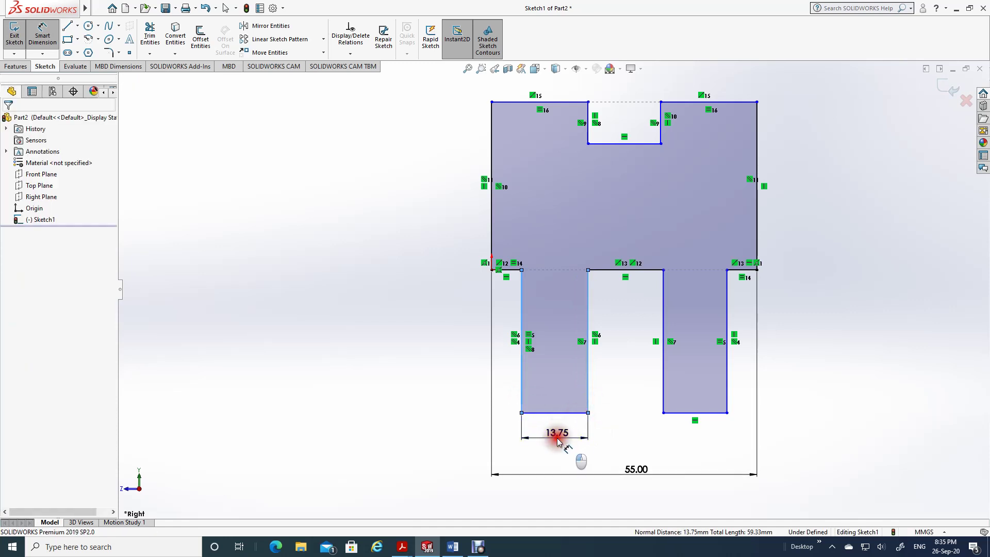
pyautogui.write('15')
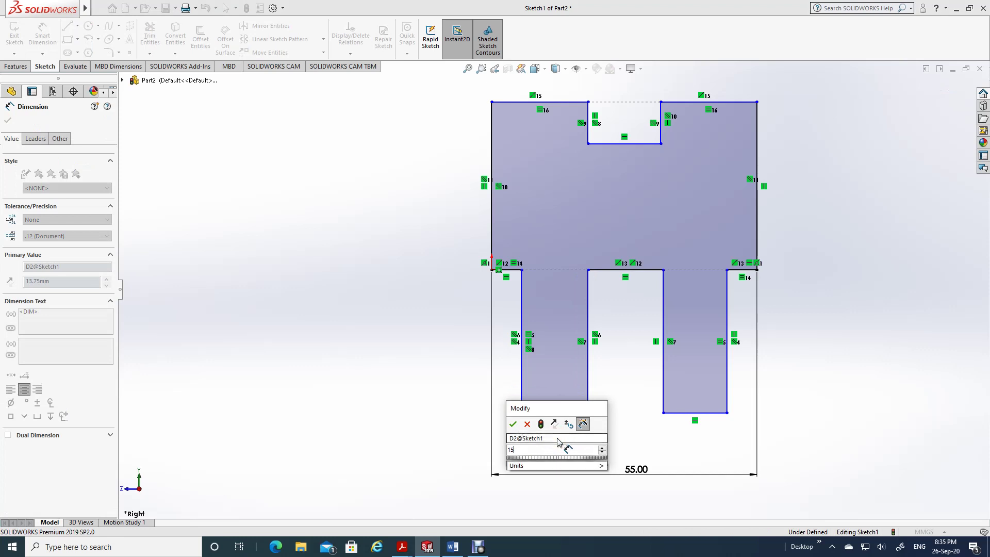
pyautogui.press('Return')
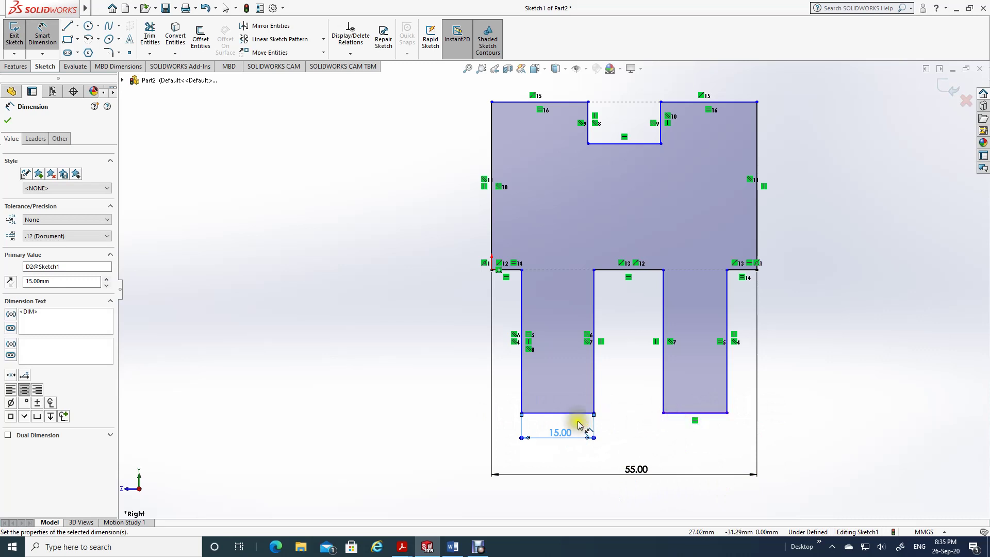
pyautogui.click(10, 122)
pyautogui.press('Escape')
# - Make the bottom edges of the two feet equal in length
pyautogui.click(708, 413)
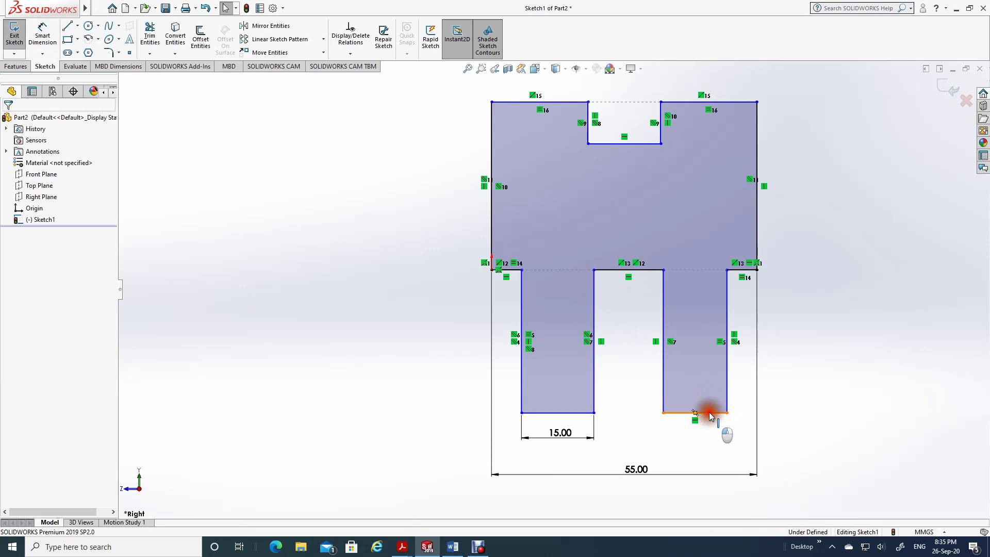
pyautogui.keyDown('ctrl'); pyautogui.click(537, 415); pyautogui.keyUp('ctrl')
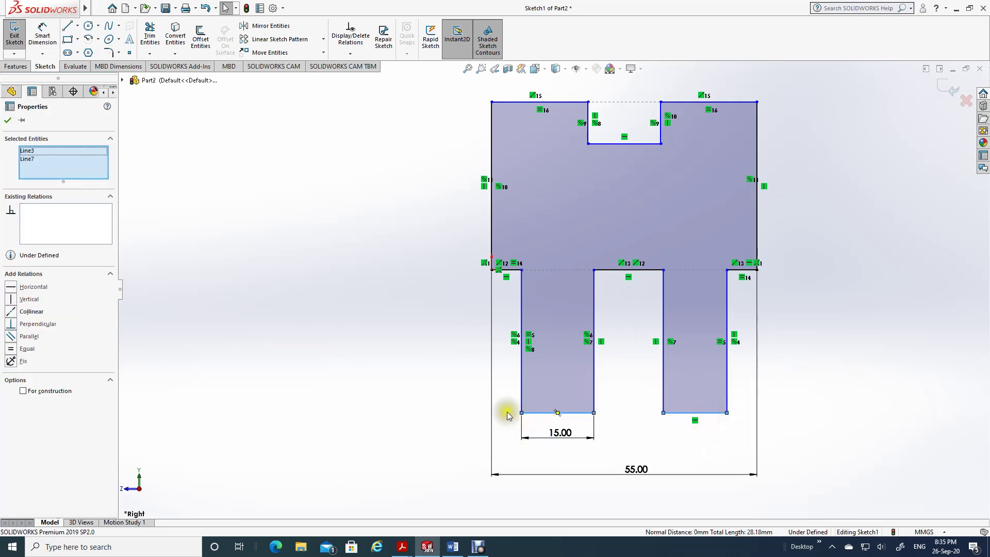
pyautogui.click(26, 348)
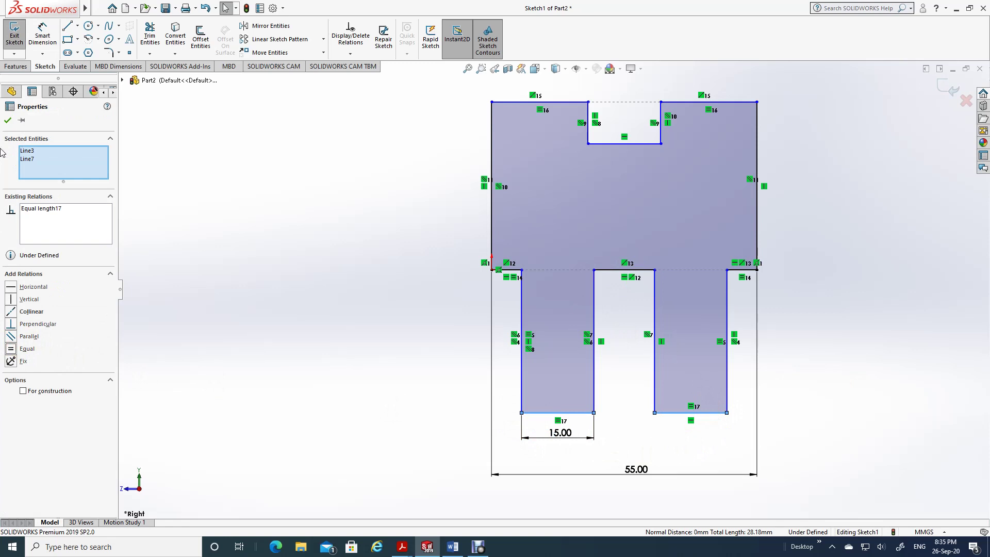
pyautogui.click(7, 120)
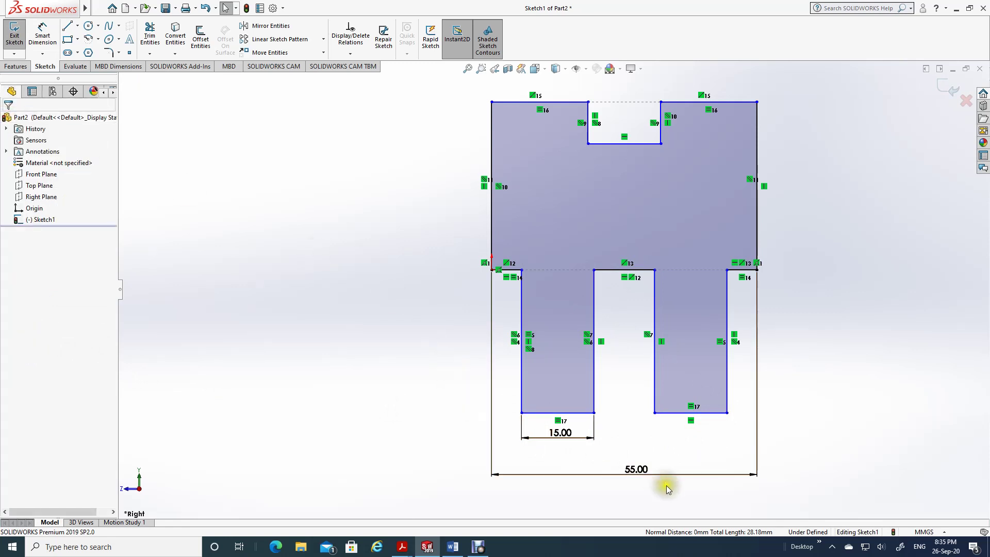
# - Check the foot dimensions on the drawing in Word, return to SOLIDWORKS and review the relation between the short edges outside the feet
pyautogui.click(452, 546)
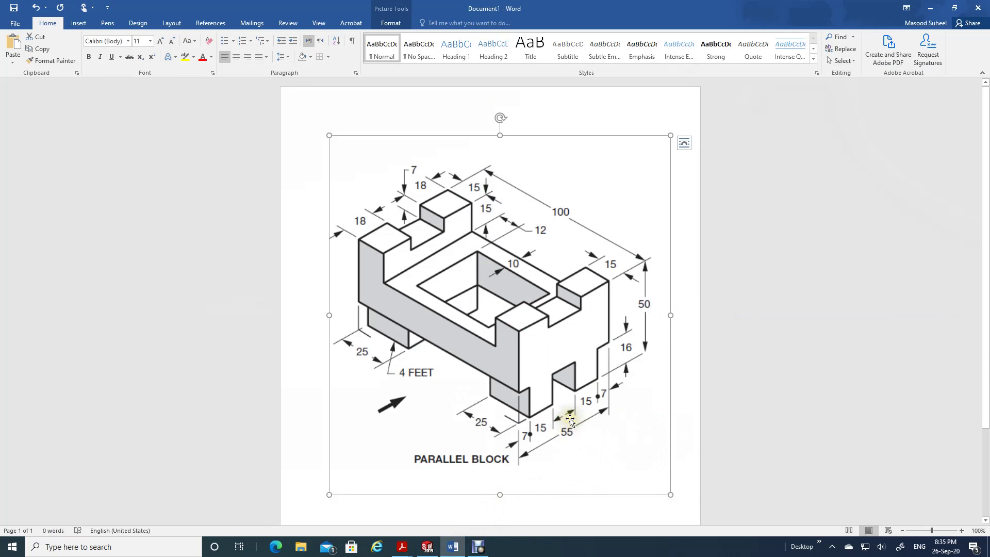
pyautogui.click(613, 407)
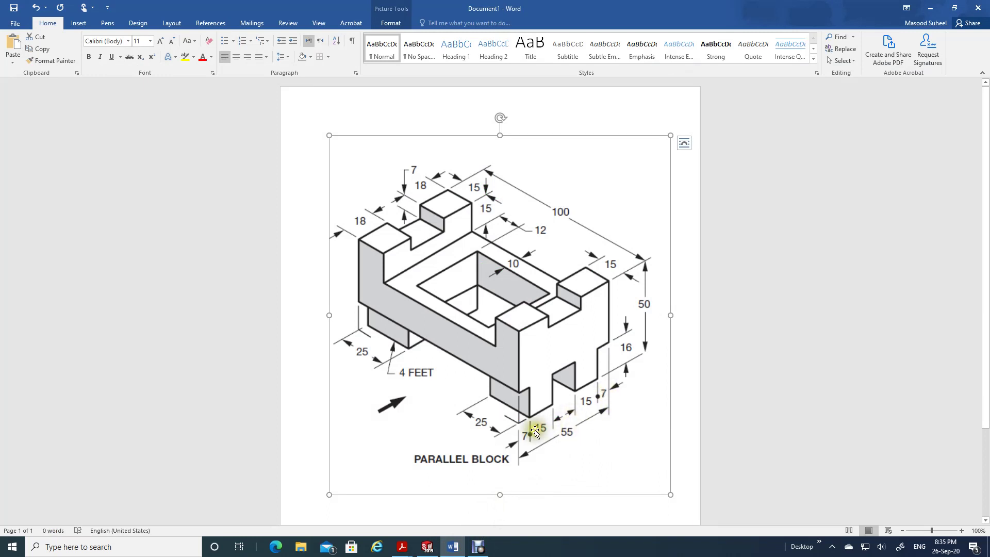
pyautogui.moveTo(431, 551)
pyautogui.click(427, 547)
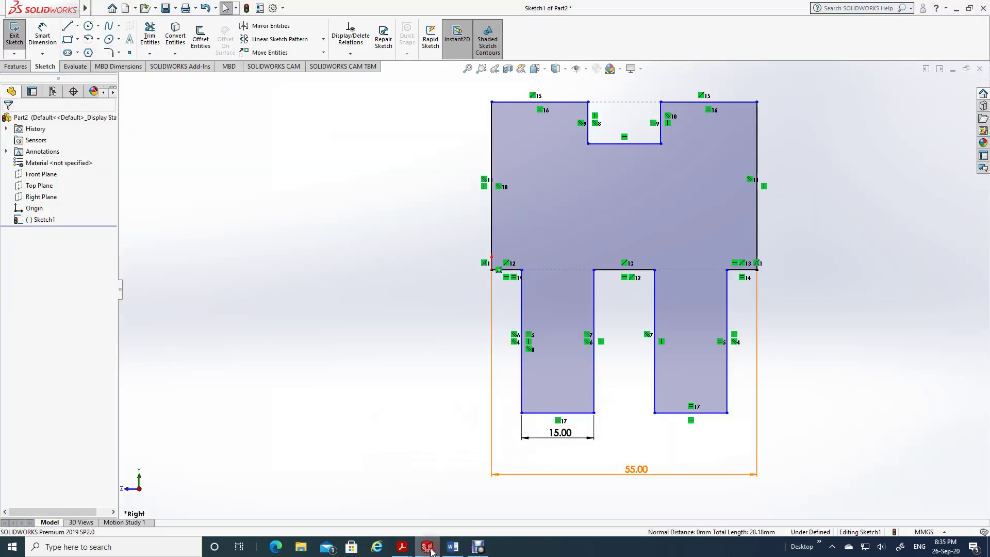
pyautogui.click(740, 270)
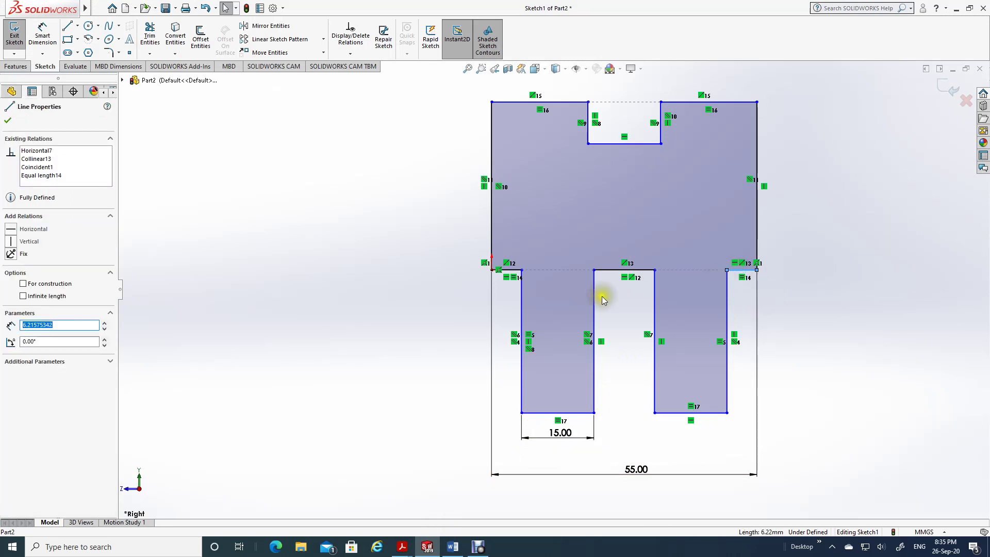
pyautogui.keyDown('ctrl'); pyautogui.click(515, 270); pyautogui.keyUp('ctrl')
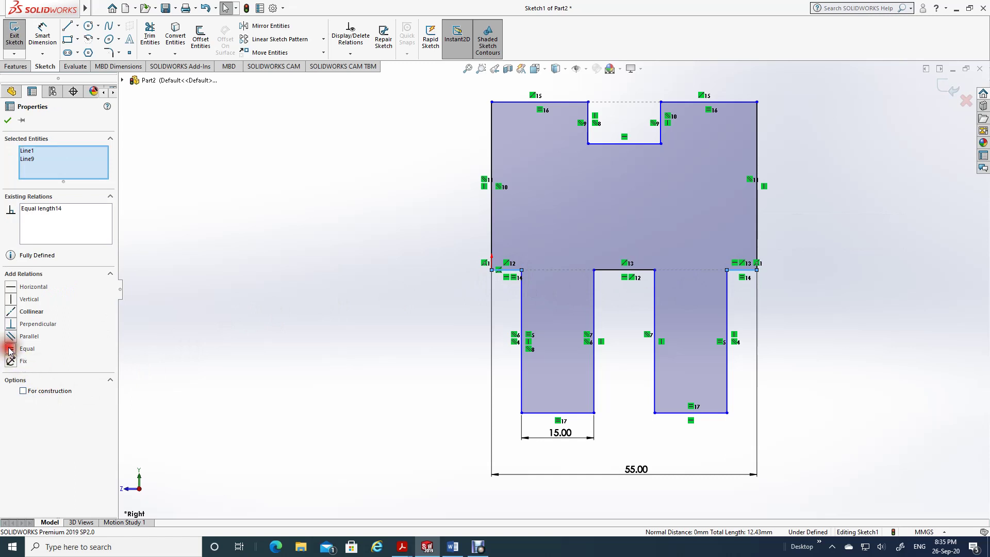
pyautogui.click(9, 123)
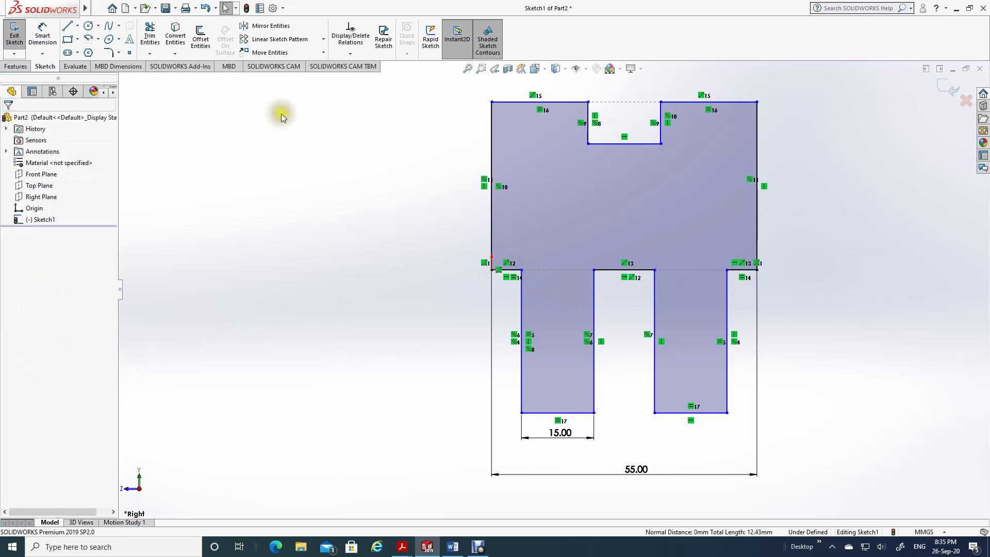
# - Dimension the offset between the block's outer side farthest from the origin and the adjacent foot's outer side as 7 mm
pyautogui.click(42, 35)
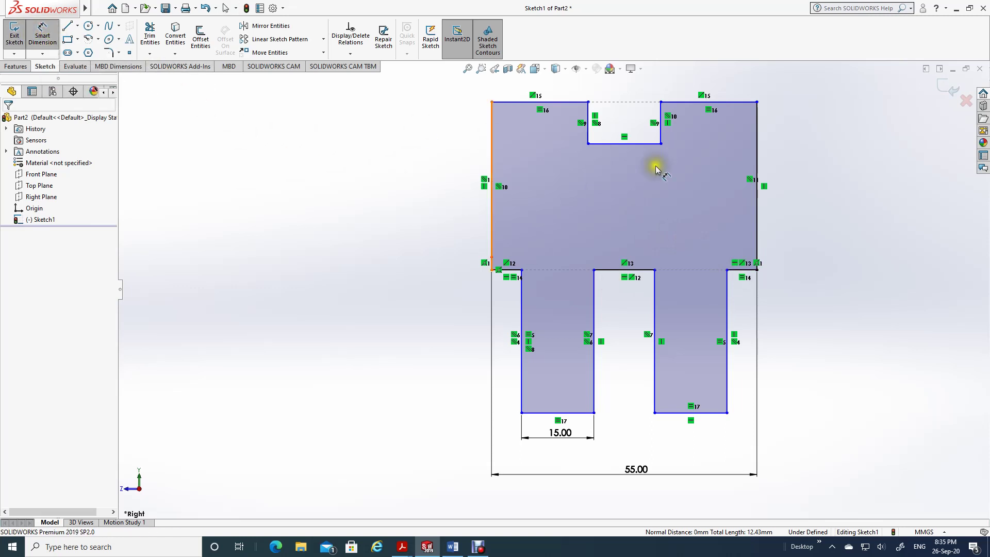
pyautogui.click(727, 296)
pyautogui.click(756, 252)
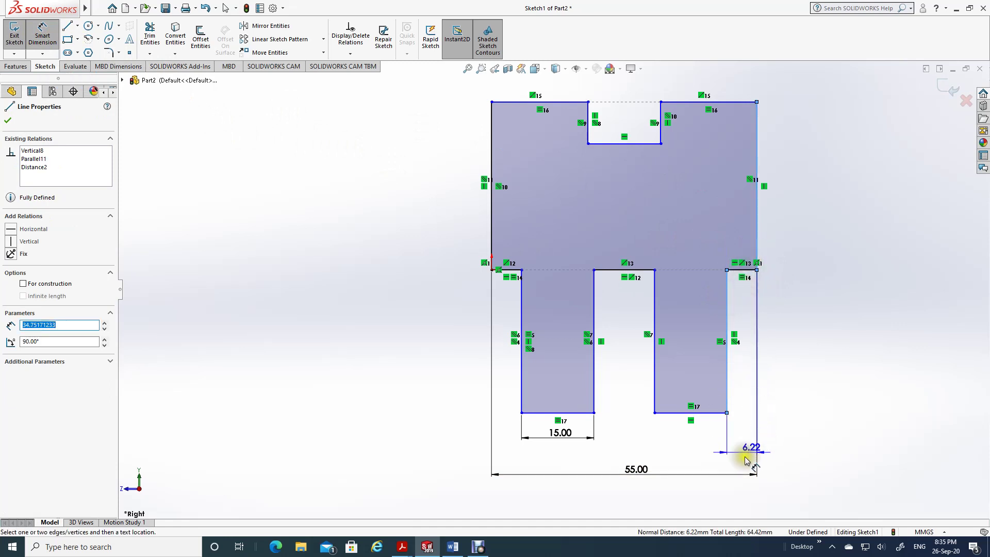
pyautogui.click(744, 451)
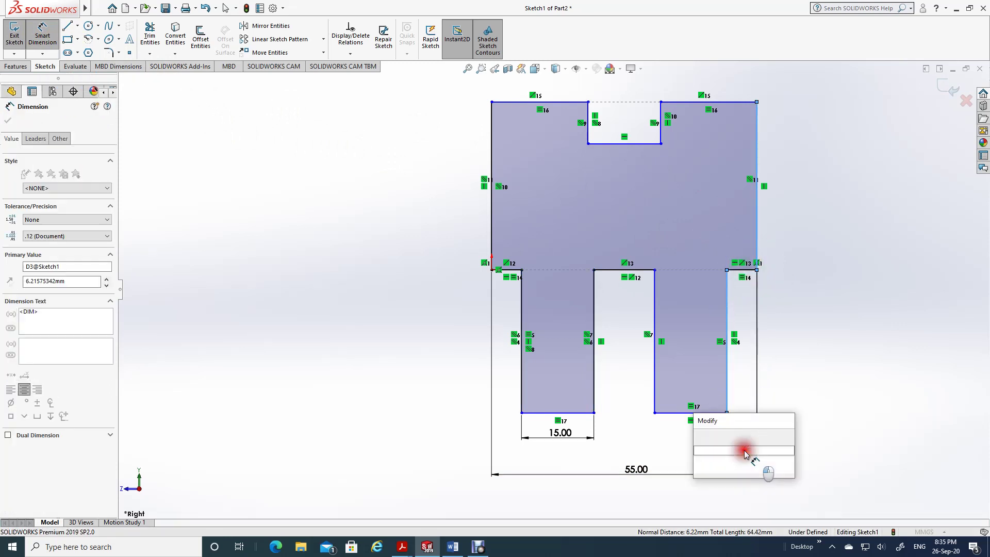
pyautogui.write('7')
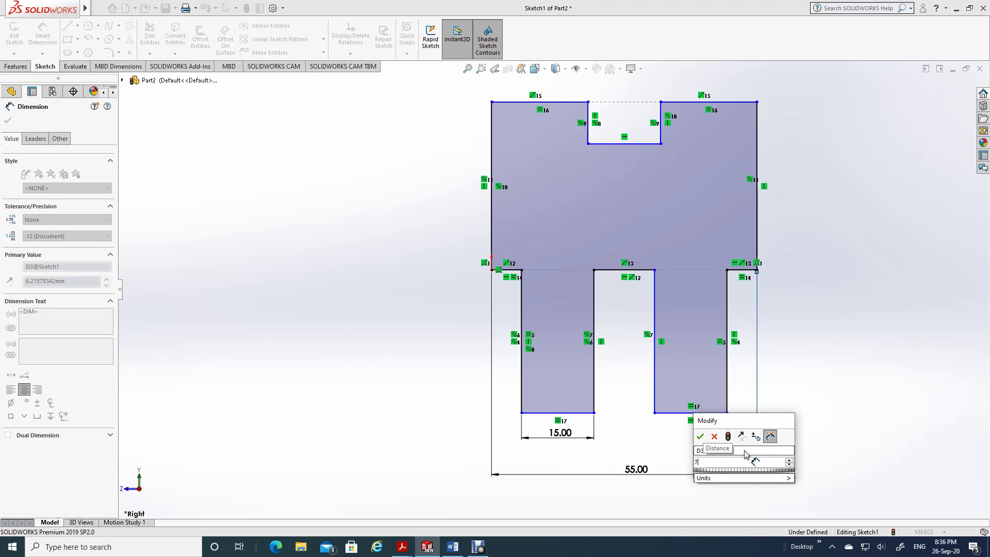
pyautogui.press('Return')
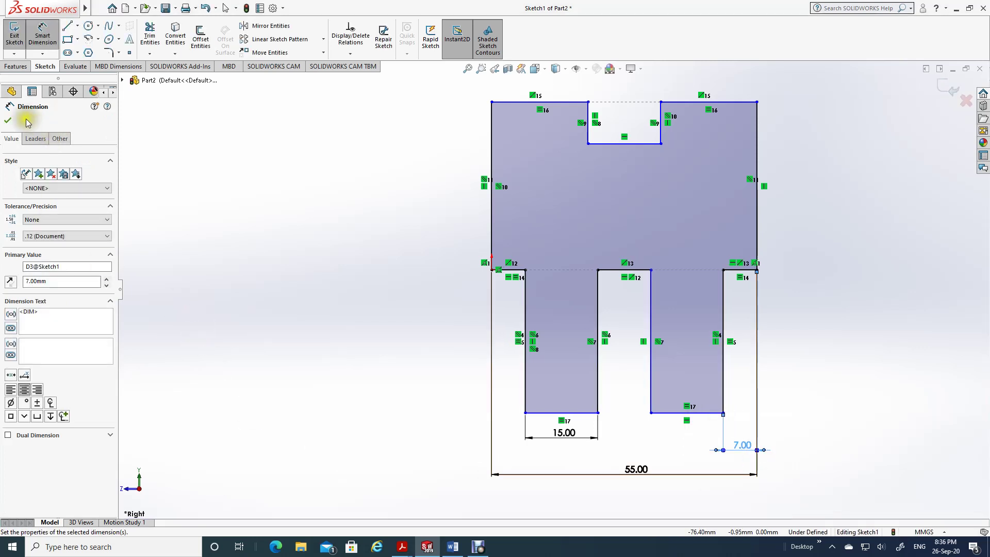
pyautogui.click(6, 121)
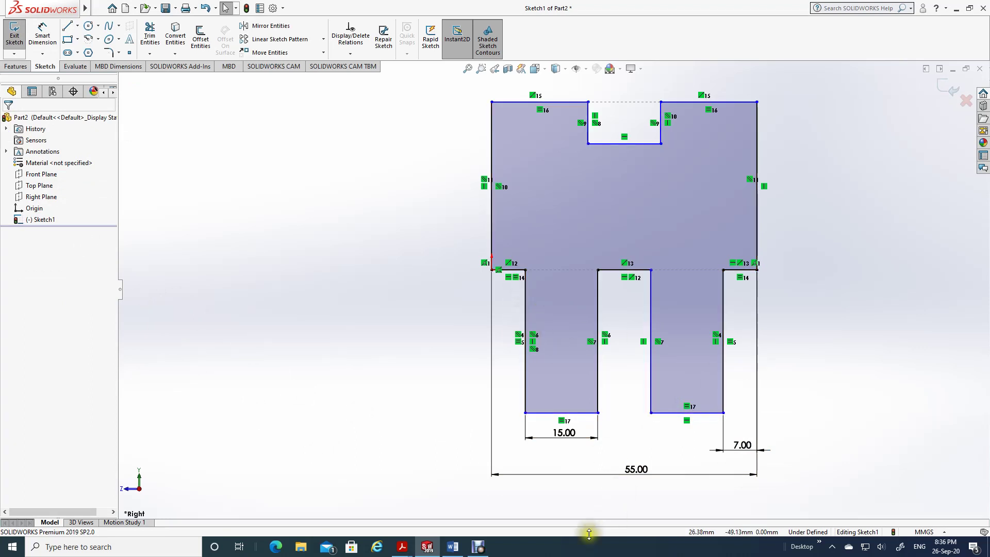
# - Check the drawing in Word, return to SOLIDWORKS and dimension the foot height below the block's lower edge as 16 mm
pyautogui.click(452, 547)
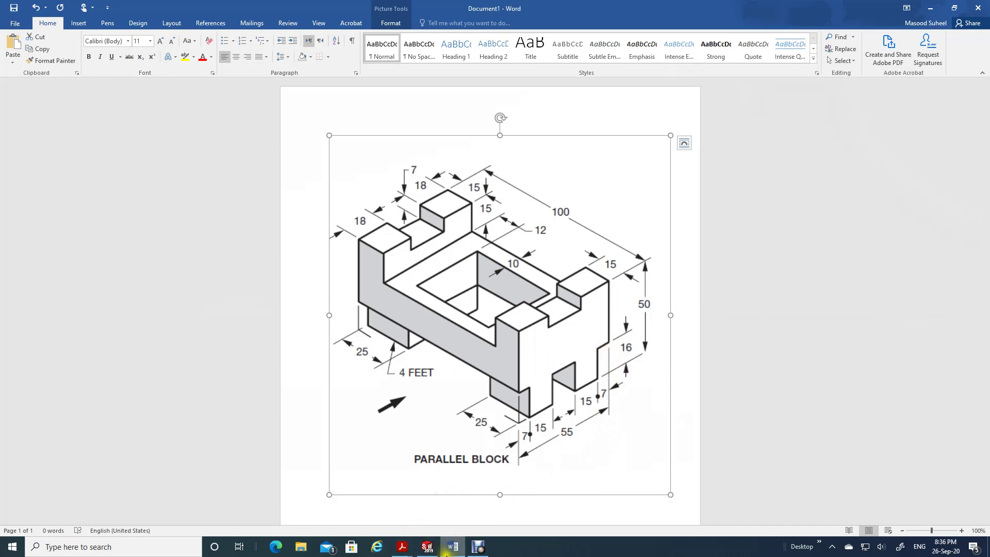
pyautogui.click(428, 547)
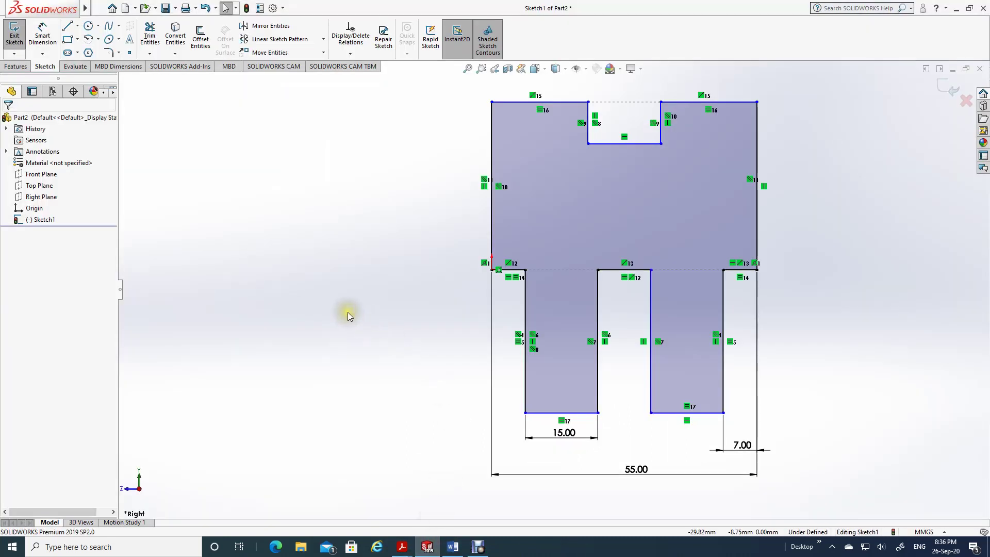
pyautogui.click(42, 34)
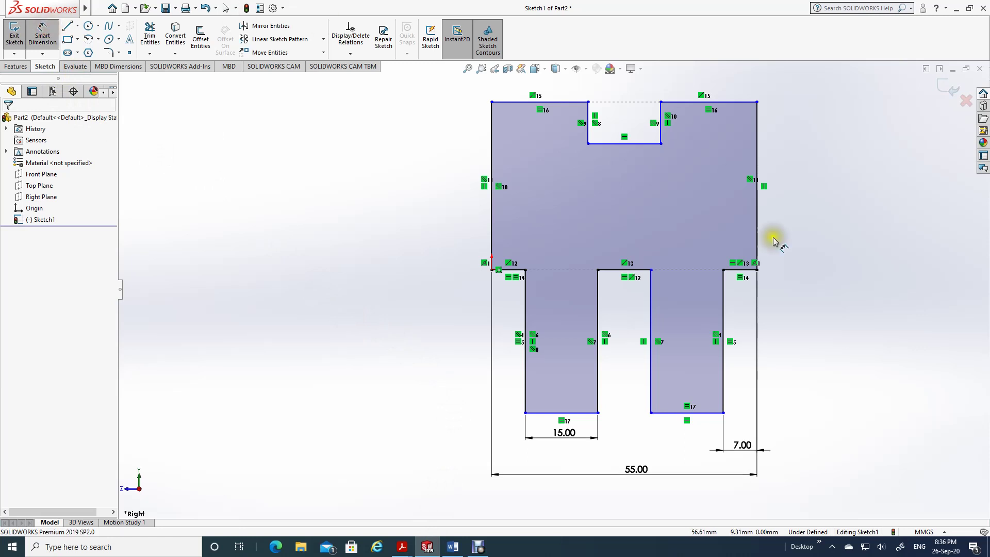
pyautogui.click(731, 270)
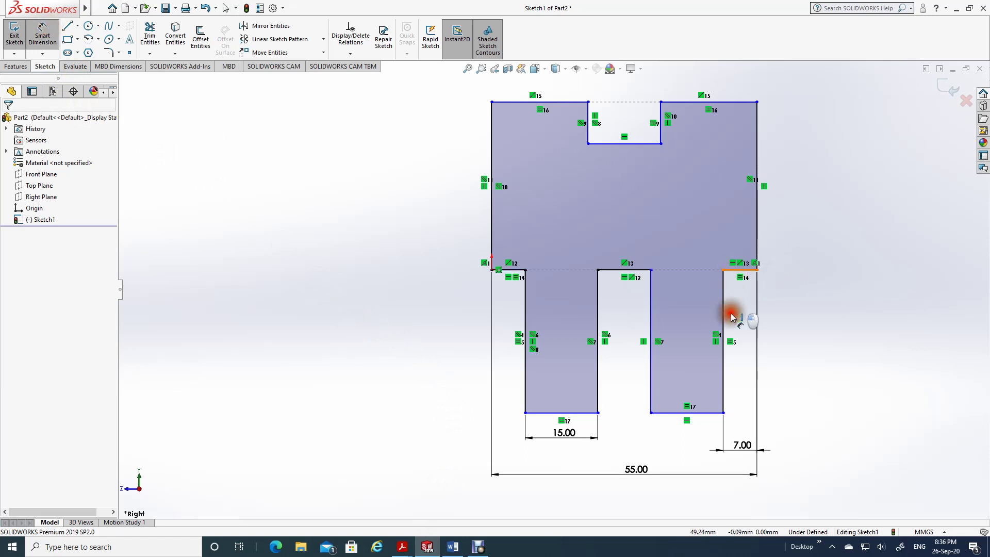
pyautogui.click(710, 412)
pyautogui.click(750, 351)
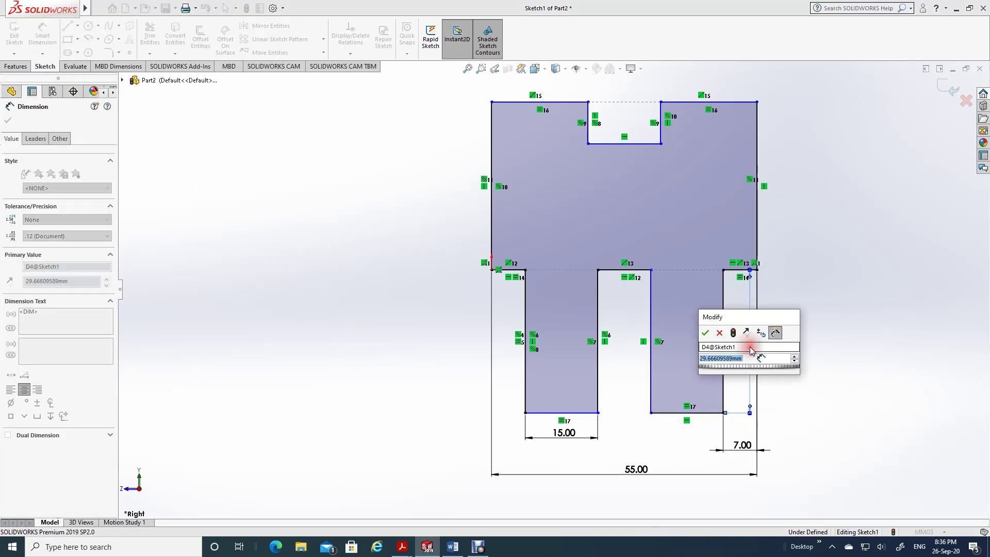
pyautogui.write('1')
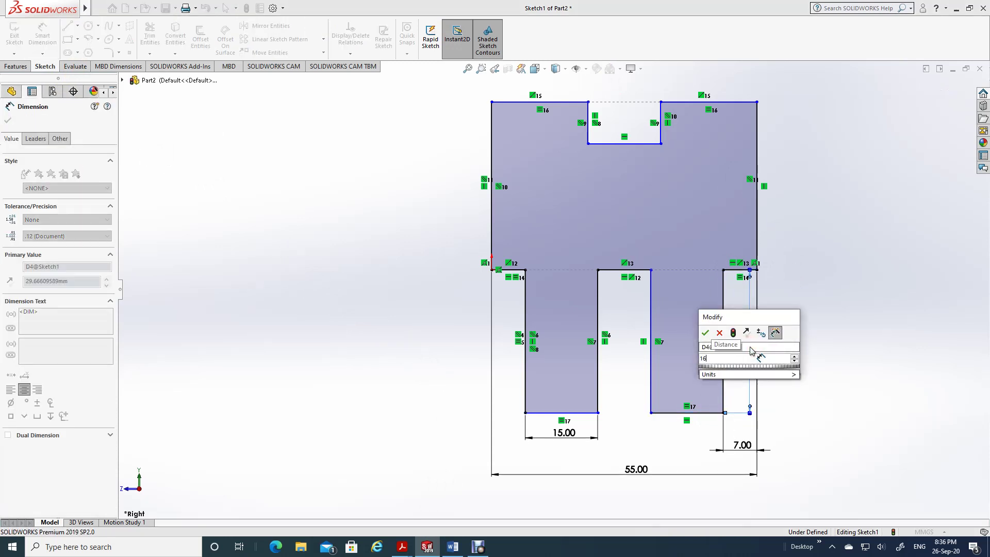
pyautogui.write('6')
pyautogui.press('Return')
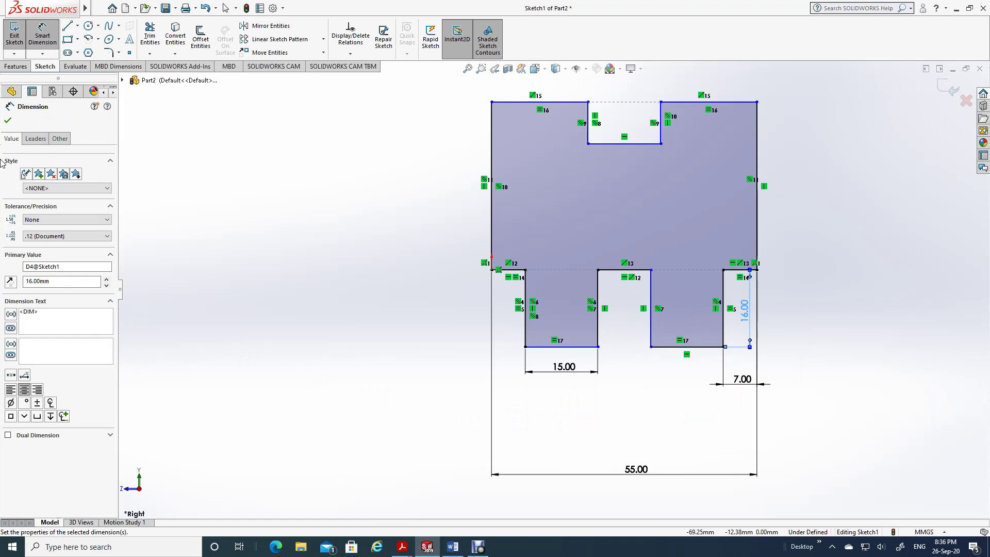
pyautogui.click(8, 121)
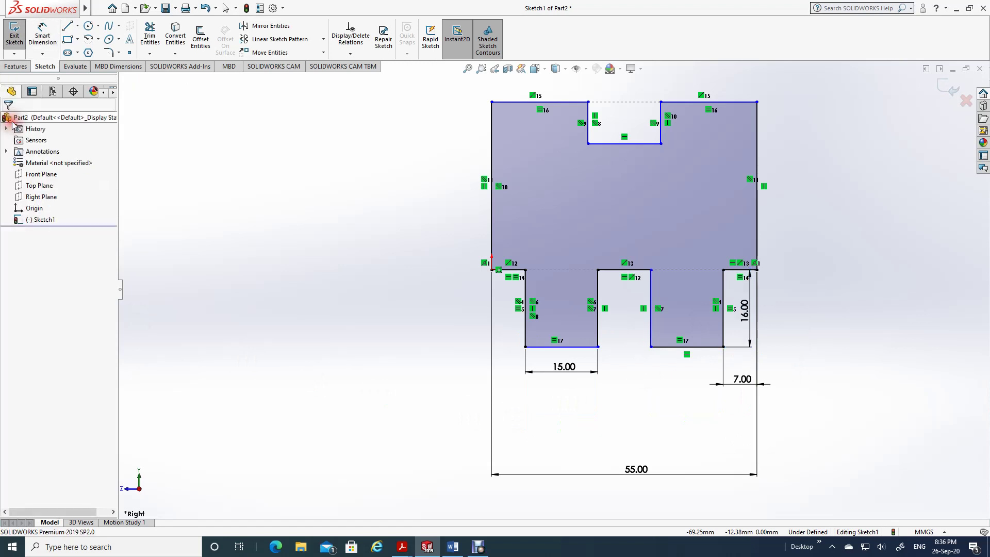
# - Check the drawing in Word, return to SOLIDWORKS and dimension the overall height from foot bottom to top edge as 80 mm
pyautogui.click(446, 551)
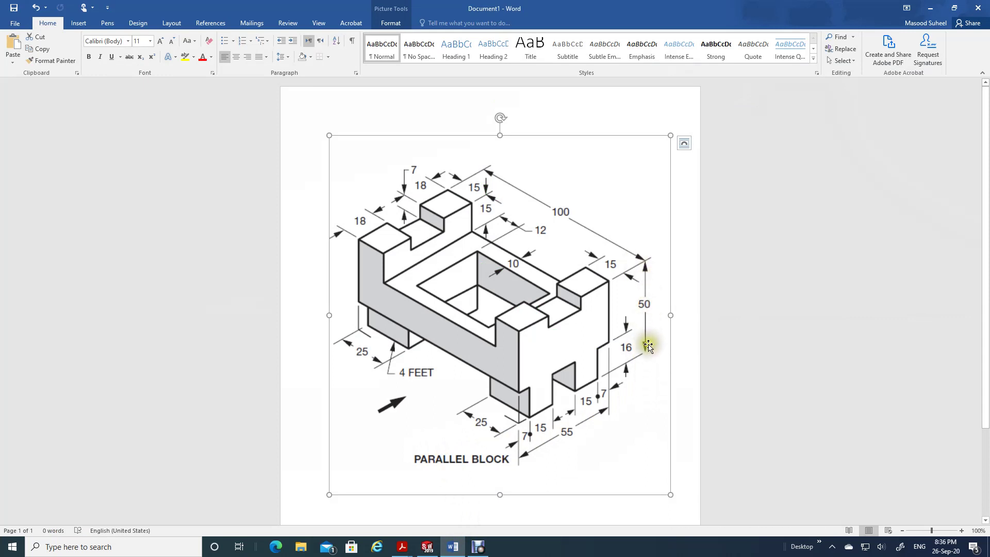
pyautogui.moveTo(434, 548)
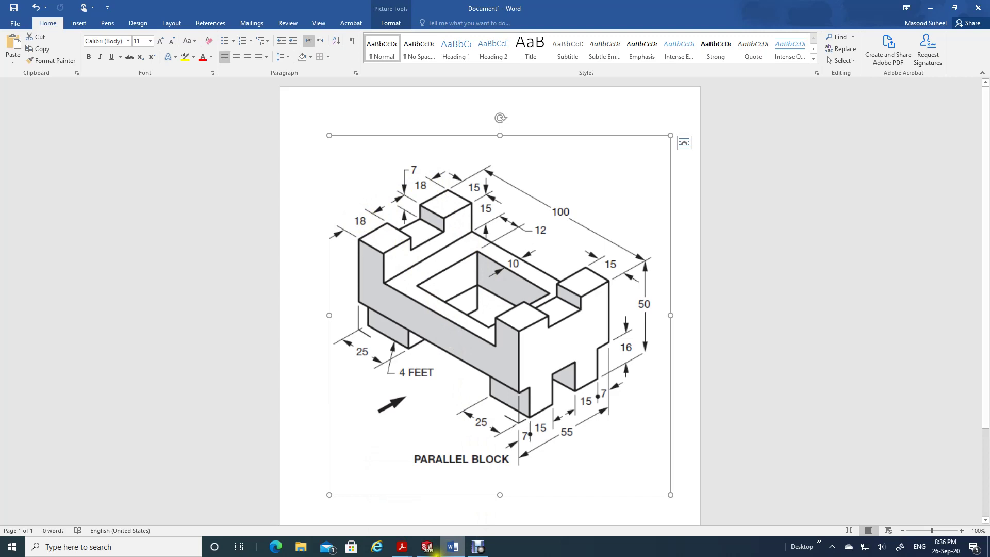
pyautogui.click(434, 551)
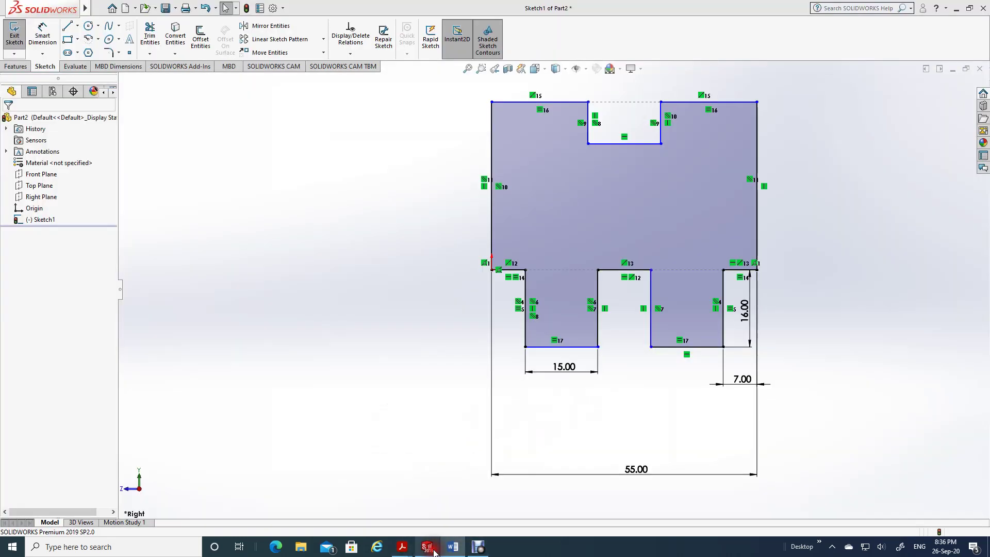
pyautogui.click(42, 35)
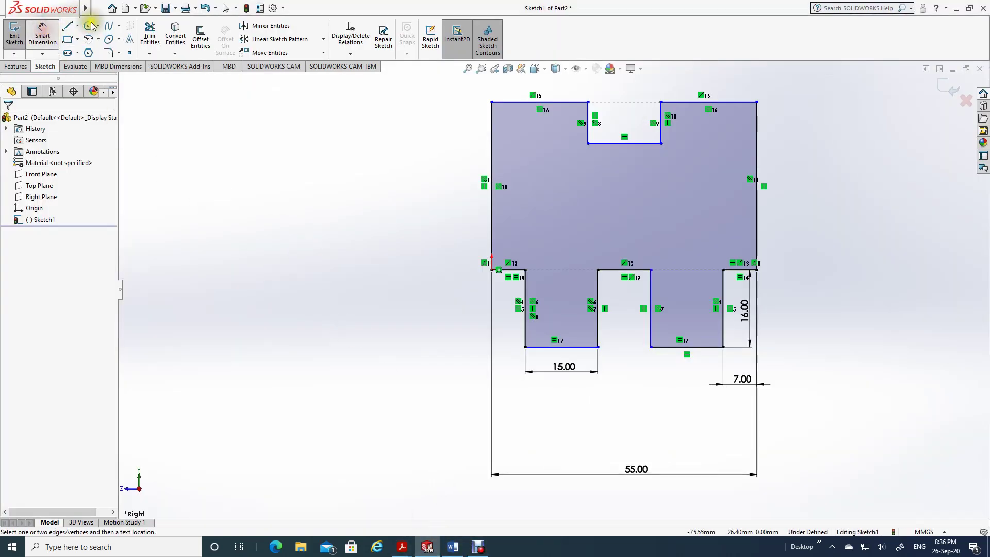
pyautogui.click(728, 102)
pyautogui.click(713, 347)
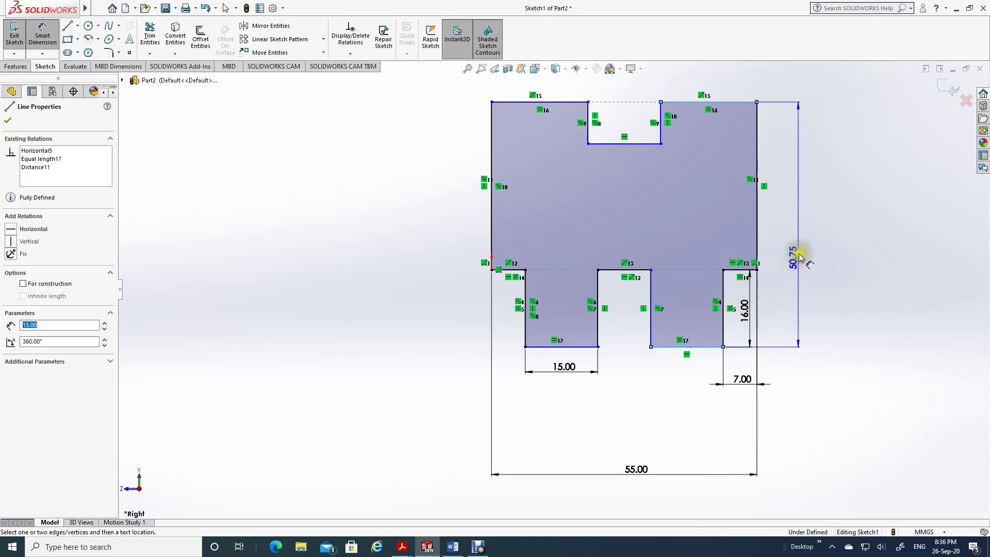
pyautogui.click(808, 238)
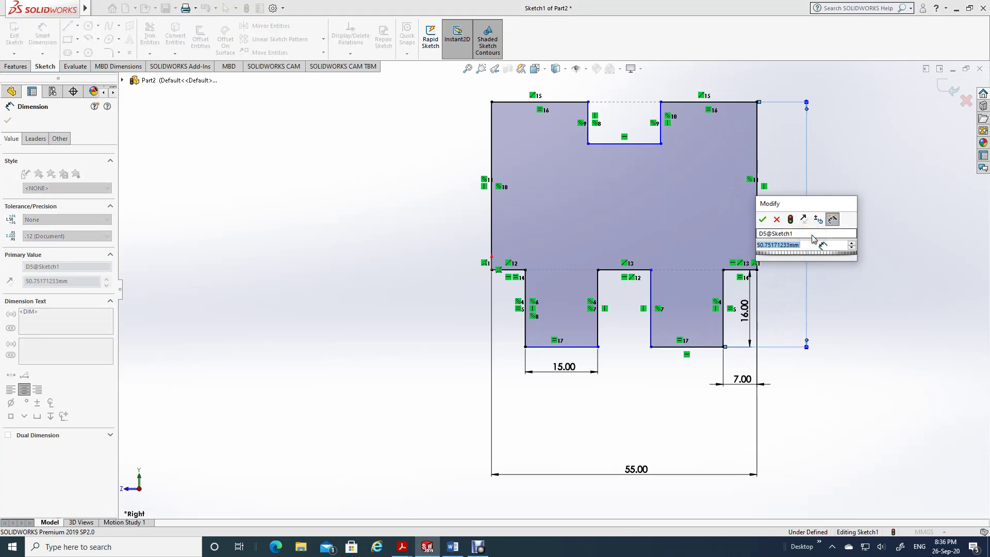
pyautogui.write('80')
pyautogui.press('Return')
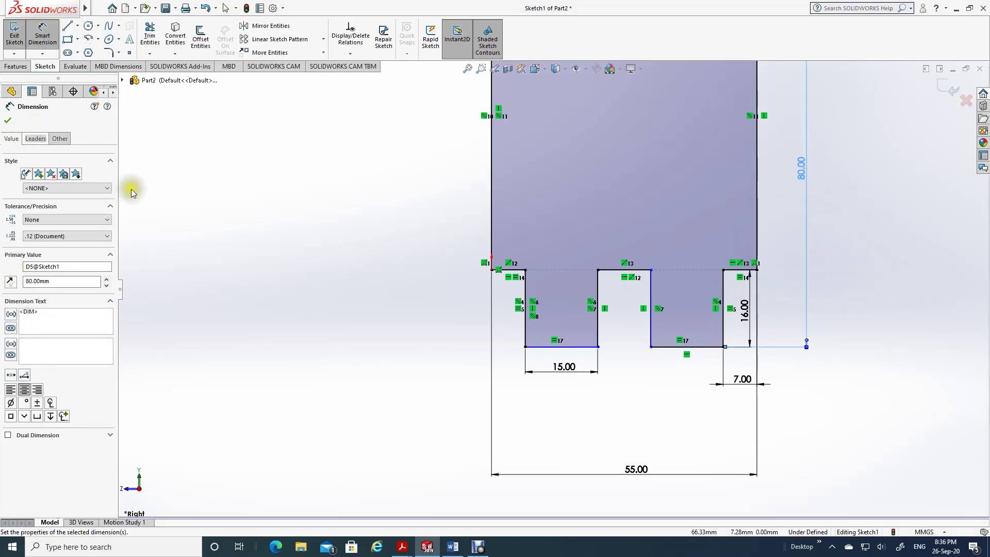
# - Recheck the overall height on the drawing in Word, return to SOLIDWORKS and set the height dimension to 50 mm
pyautogui.click(450, 548)
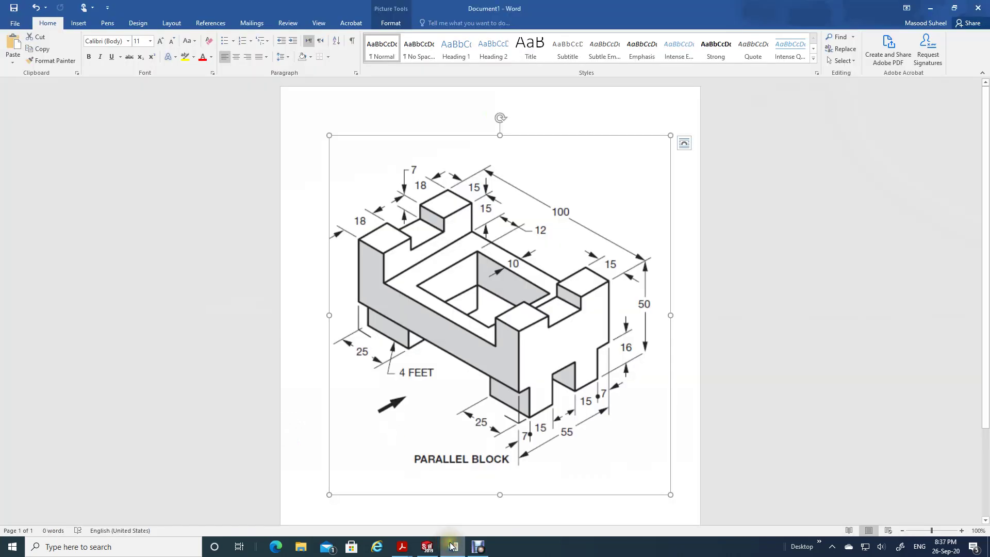
pyautogui.click(428, 546)
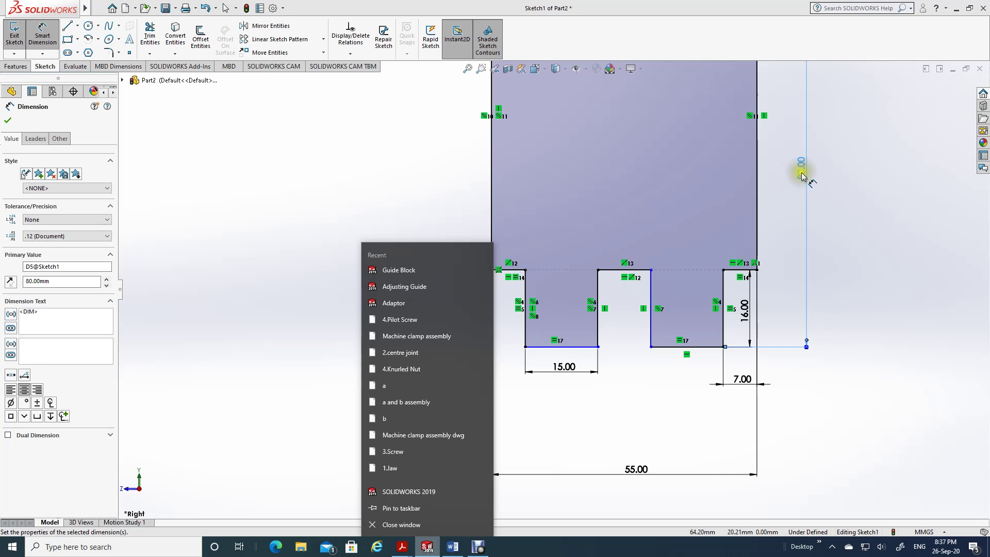
pyautogui.click(800, 176)
pyautogui.click(821, 212)
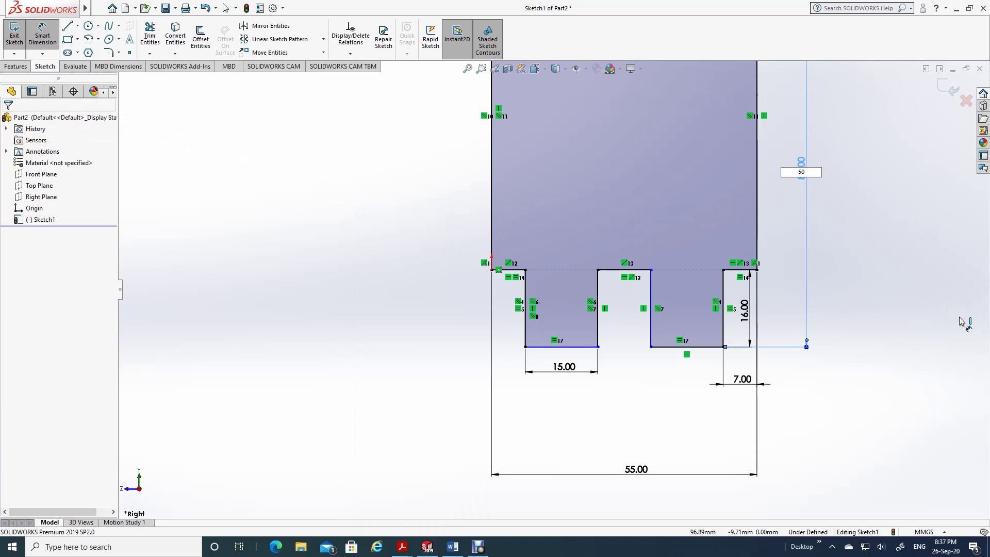
pyautogui.press('Return')
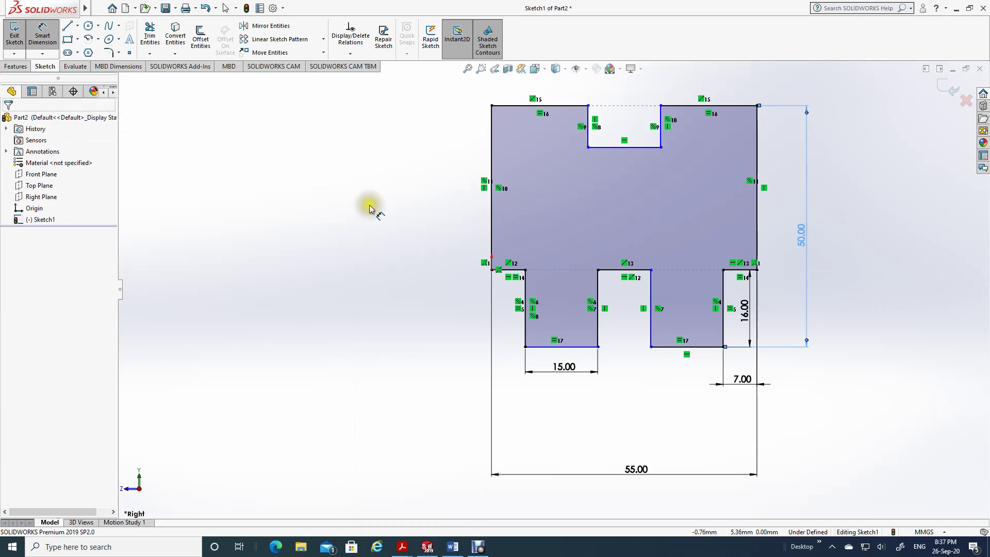
# - Check the drawing in Word, return to SOLIDWORKS and dimension the block's outer side farthest from the origin to the adjacent notch side as 18 mm
pyautogui.click(404, 265)
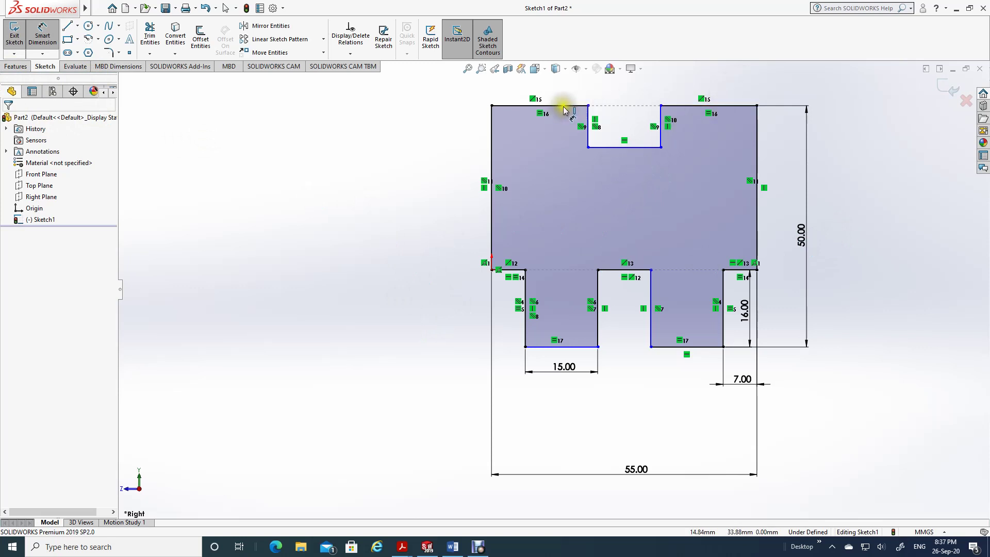
pyautogui.click(445, 547)
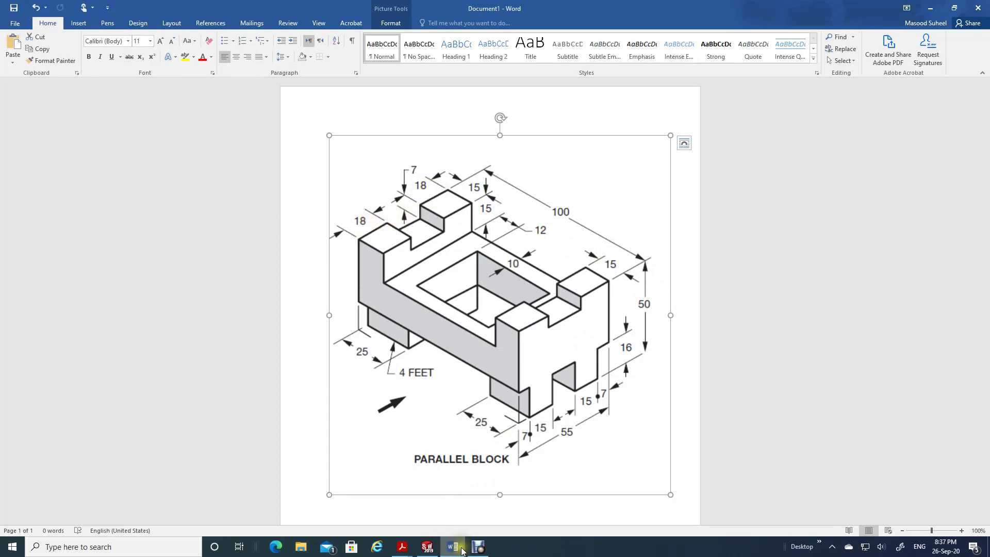
pyautogui.click(435, 549)
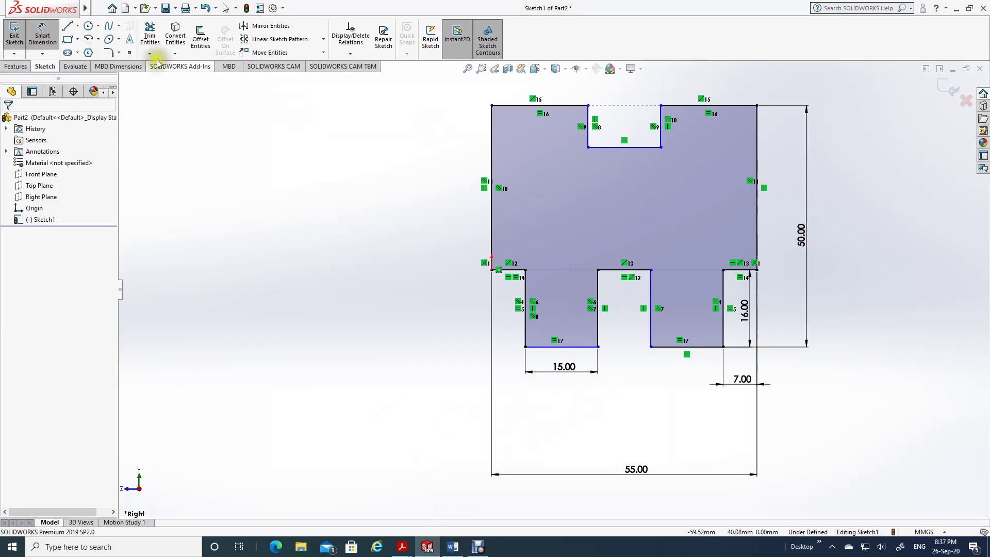
pyautogui.click(43, 30)
pyautogui.click(757, 135)
pyautogui.click(661, 132)
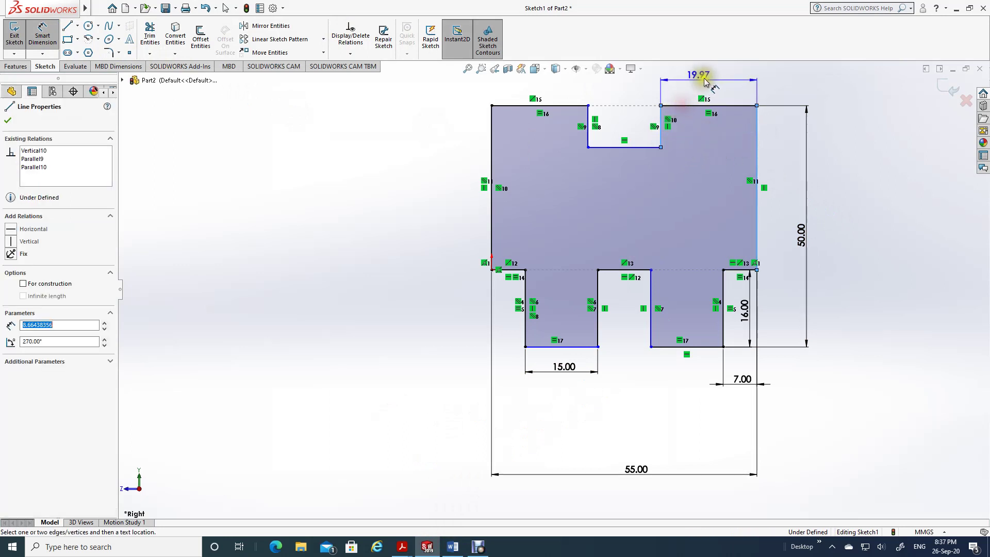
pyautogui.click(705, 81)
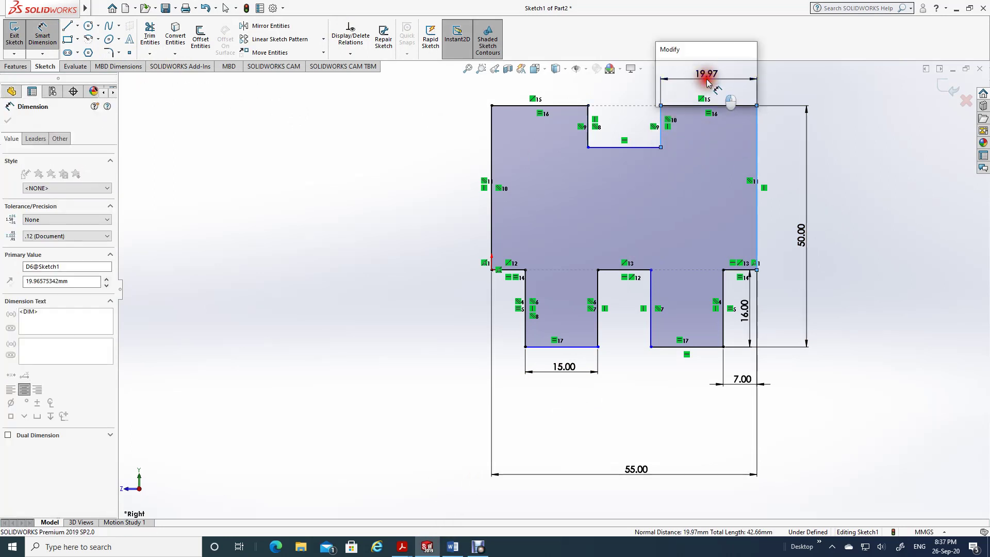
pyautogui.write('18')
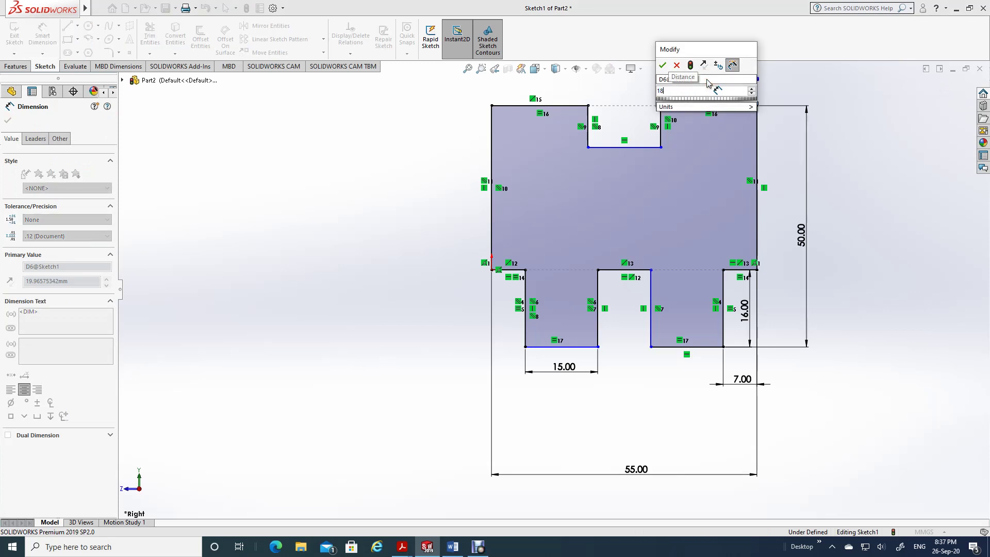
pyautogui.press('Return')
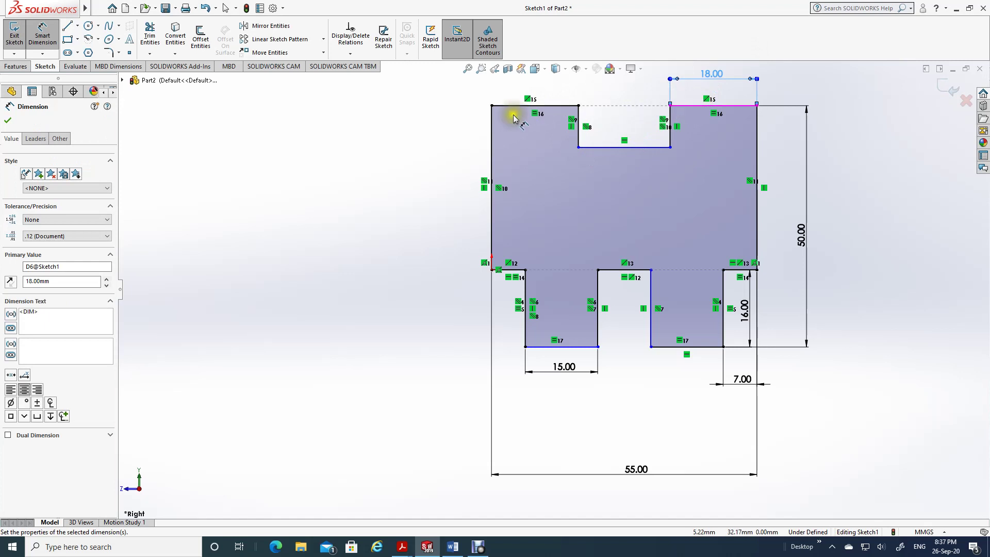
pyautogui.click(7, 120)
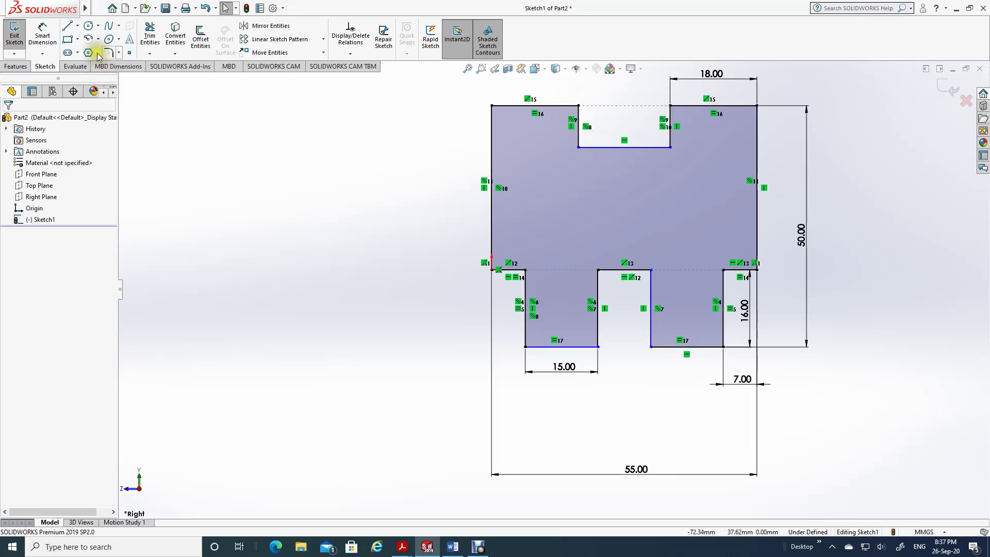
# - Try to dimension the width between the two sides of the upper notch
pyautogui.click(43, 34)
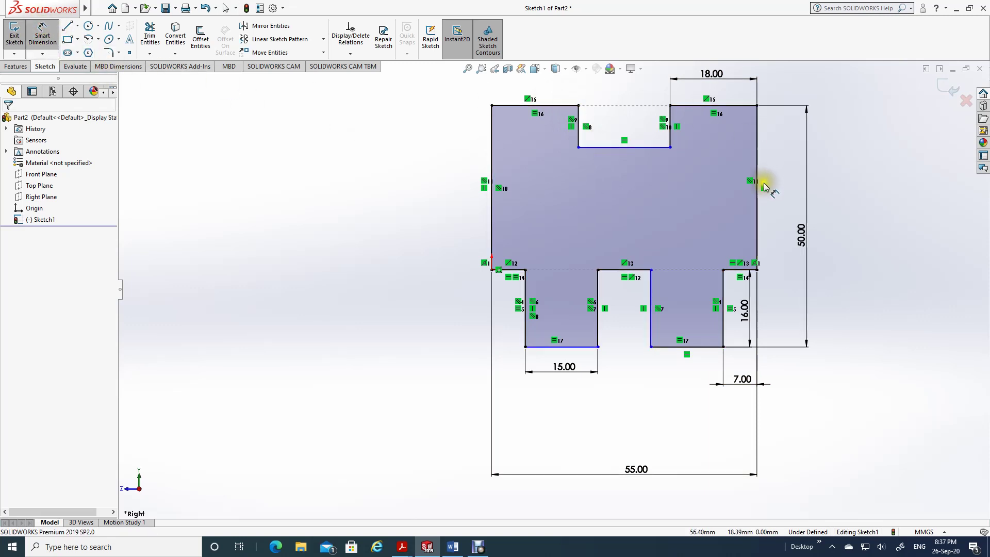
pyautogui.click(580, 130)
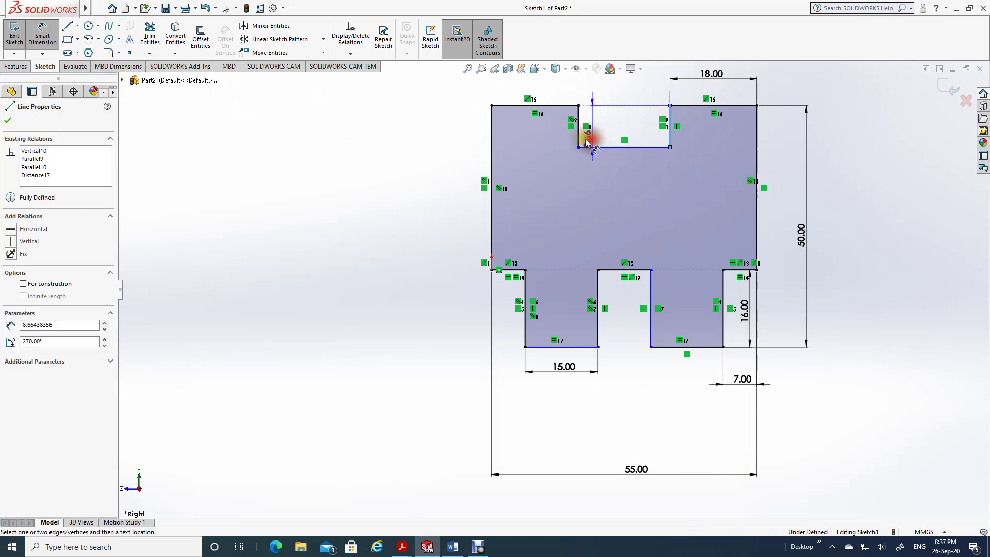
pyautogui.click(670, 129)
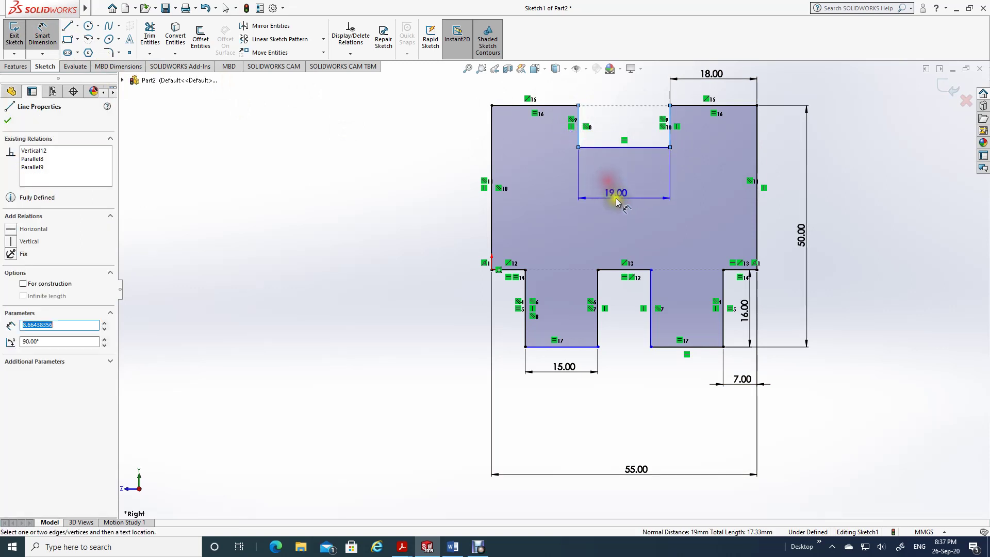
pyautogui.click(622, 196)
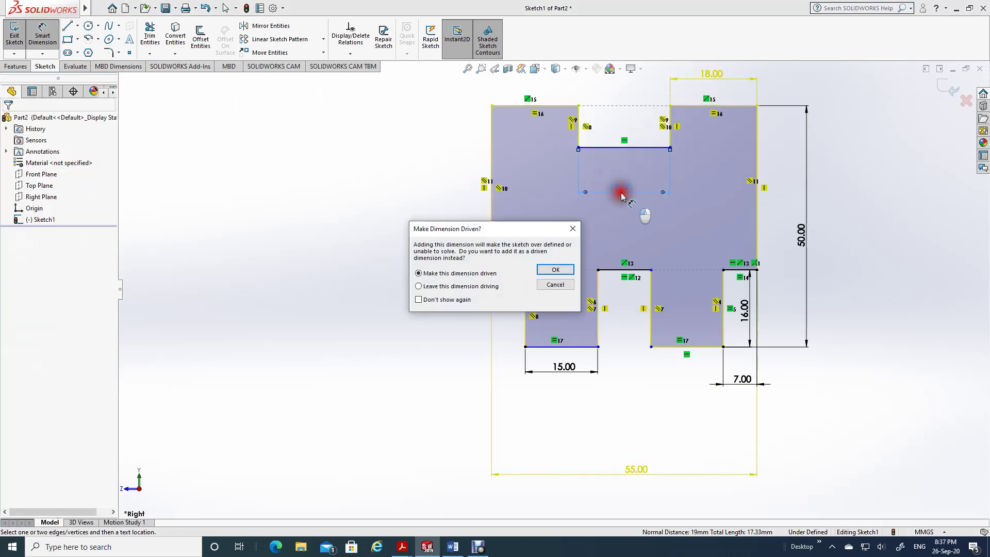
pyautogui.click(549, 287)
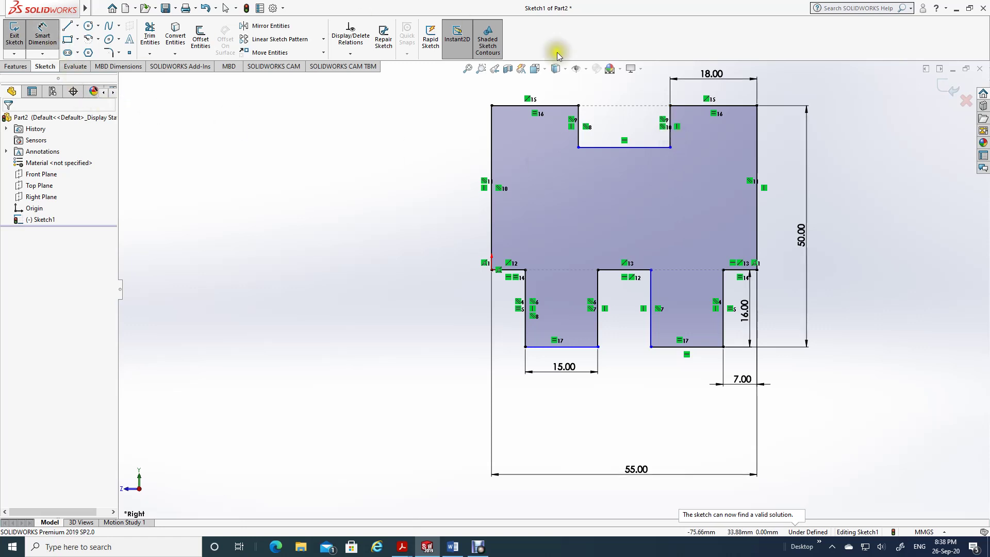
# - Dimension the upper notch's depth below the block's top edge as 7 mm, checking the drawing in Word and returning to SOLIDWORKS
pyautogui.click(697, 106)
pyautogui.click(659, 146)
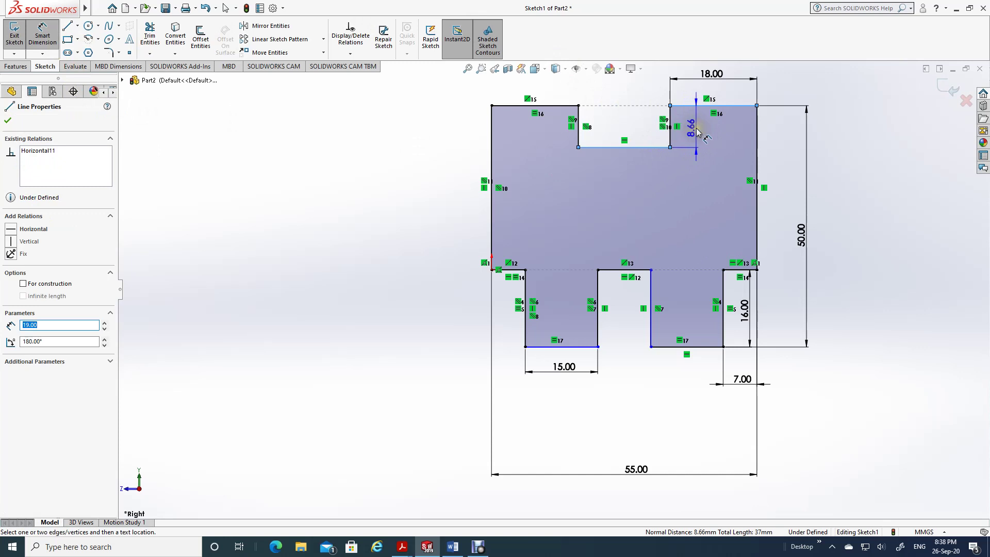
pyautogui.click(697, 133)
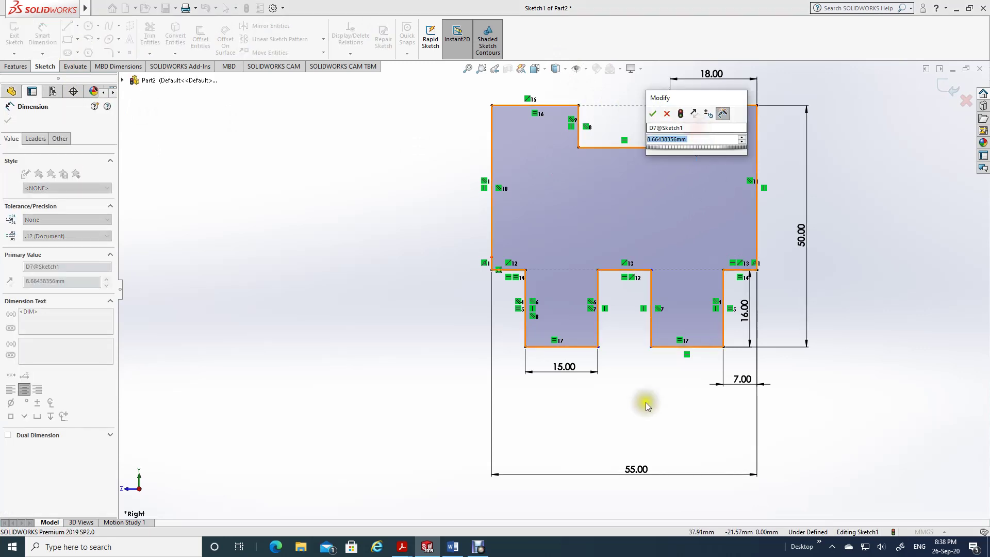
pyautogui.click(453, 546)
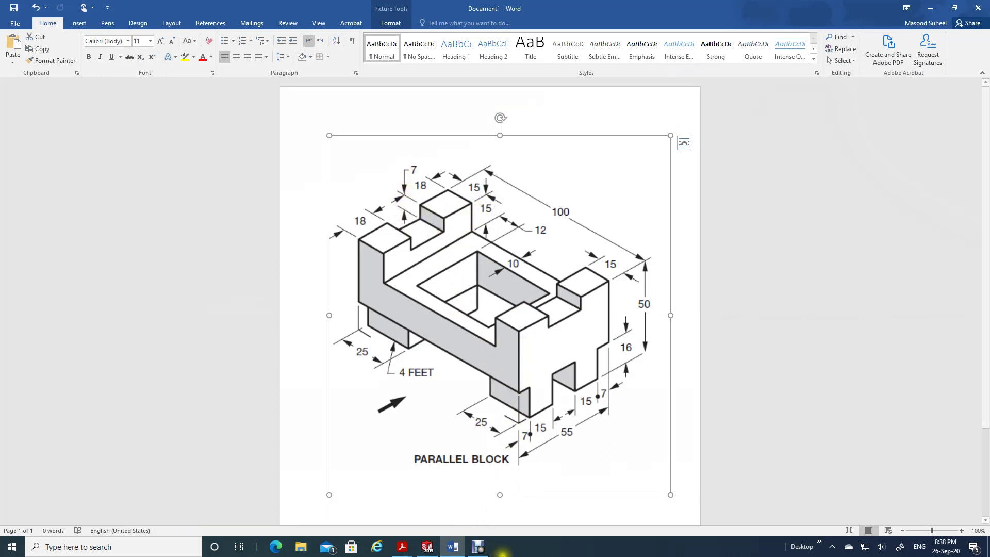
pyautogui.click(427, 549)
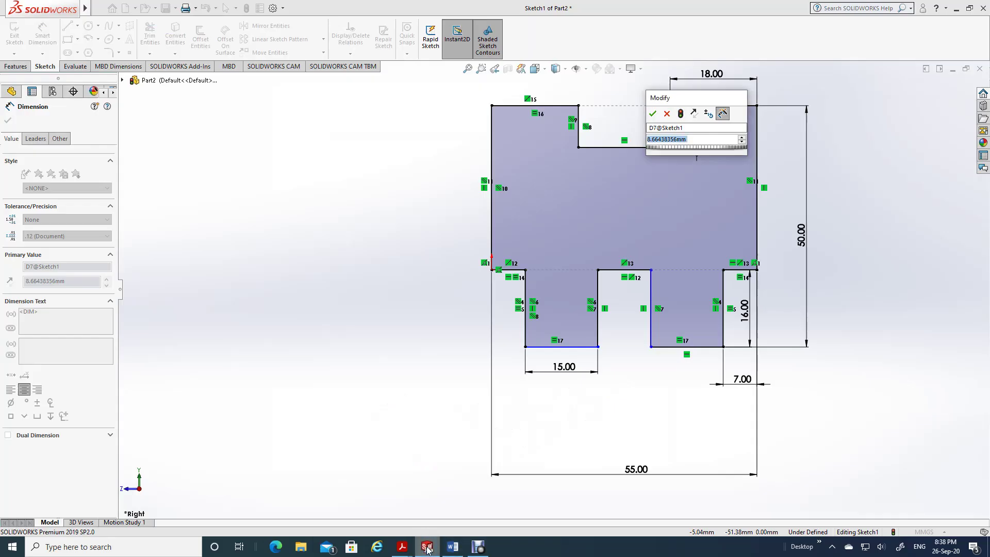
pyautogui.write('7')
pyautogui.press('Return')
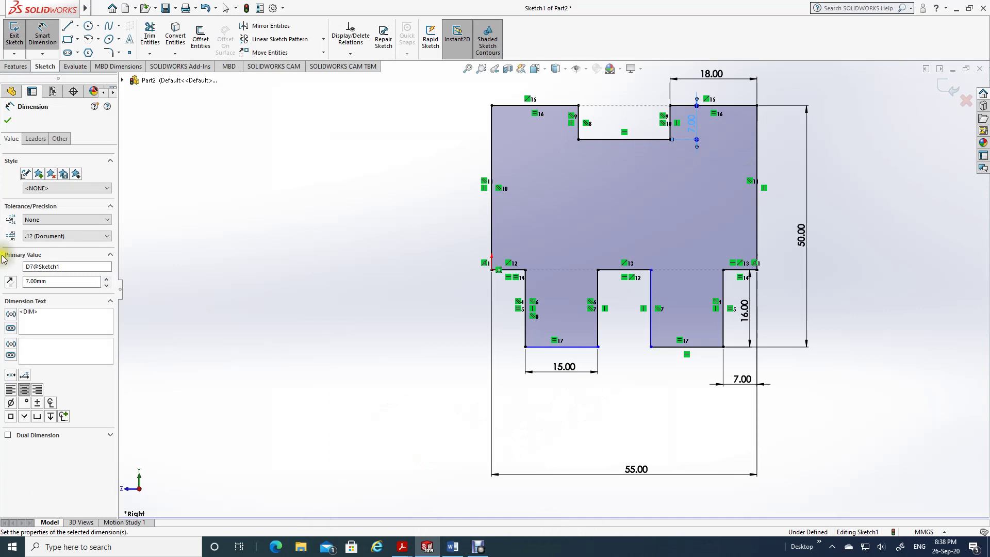
pyautogui.click(8, 120)
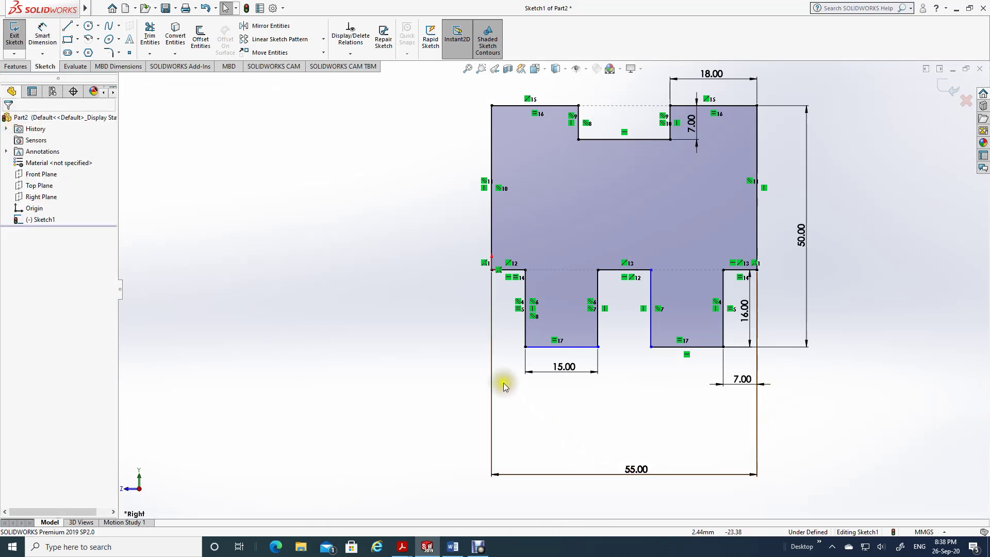
# - Add a collinear relation between the bottom edges of the two feet
pyautogui.scroll(1, 613, 340)
pyautogui.scroll(-3, 613, 340)
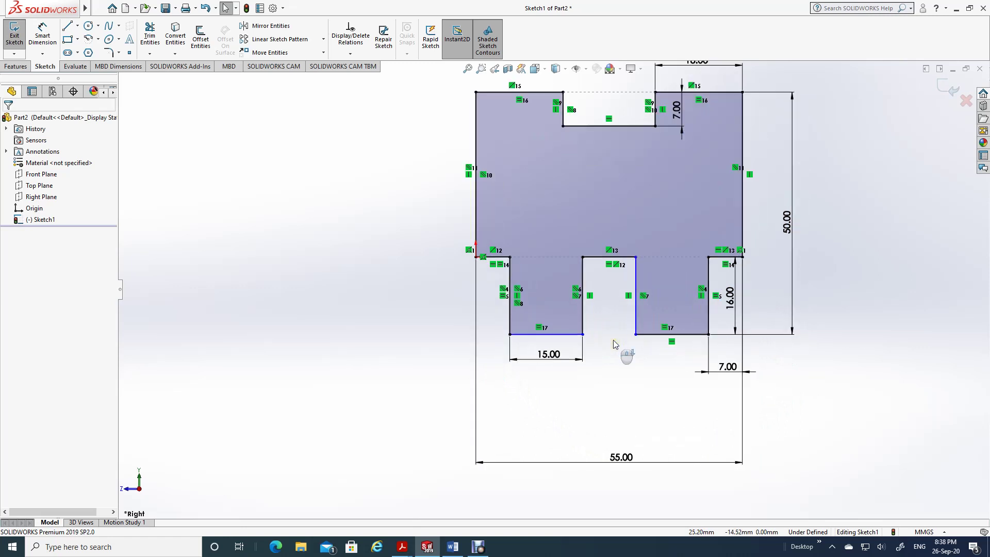
pyautogui.scroll(-1, 586, 314)
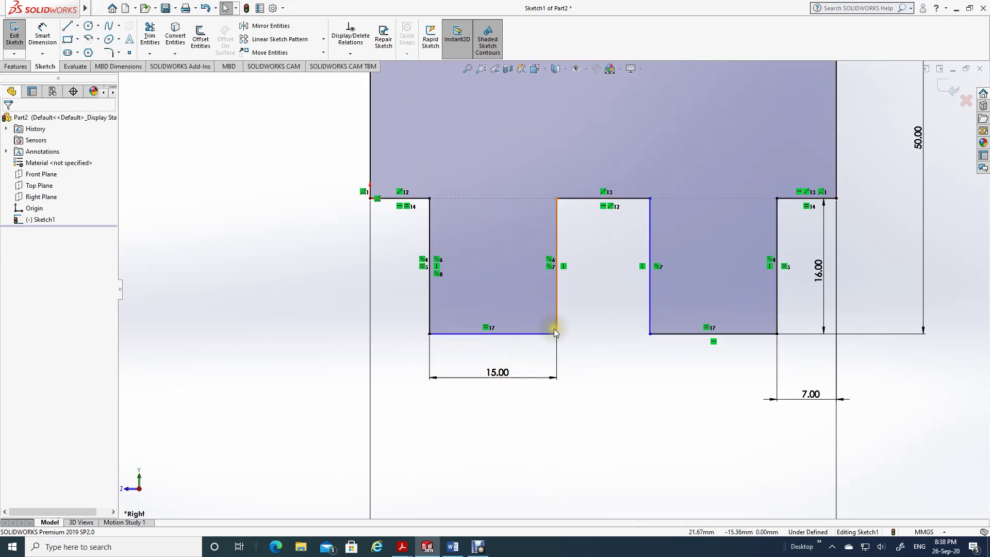
pyautogui.click(719, 329)
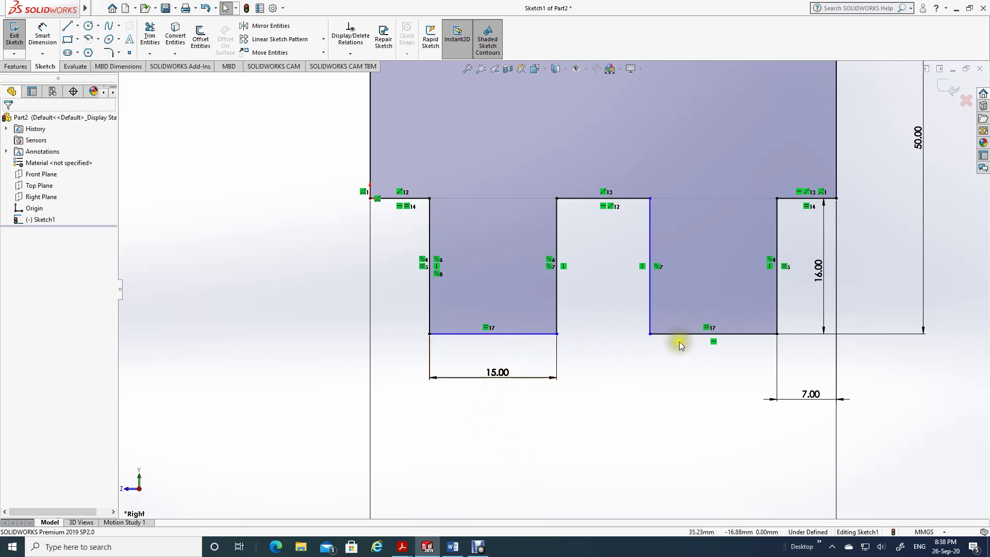
pyautogui.scroll(-5, 706, 325)
pyautogui.scroll(6, 706, 326)
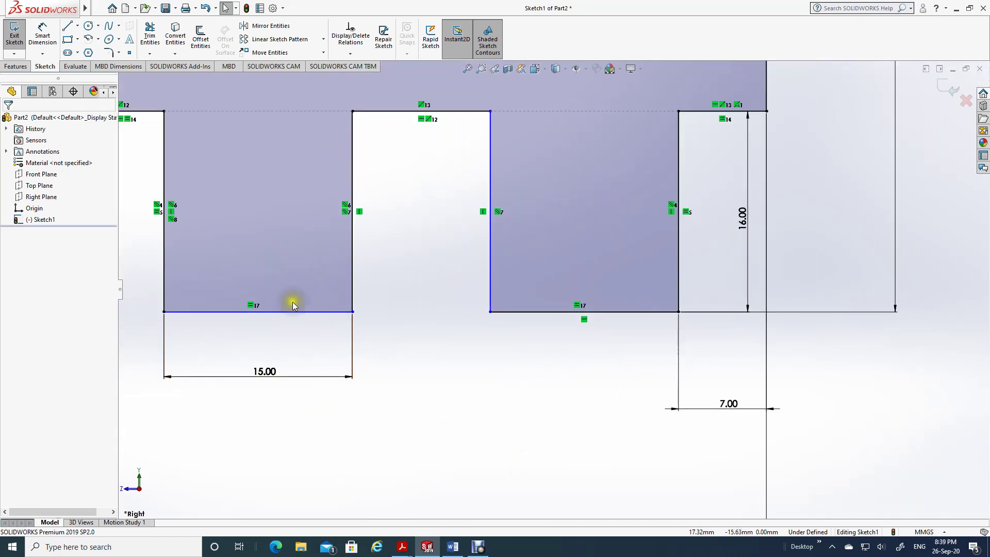
pyautogui.scroll(1, 265, 254)
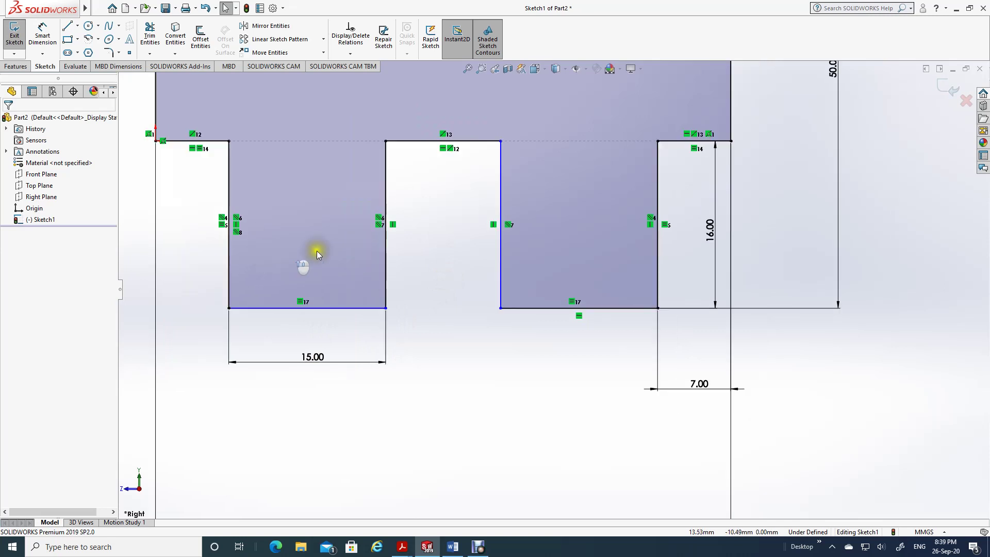
pyautogui.click(520, 309)
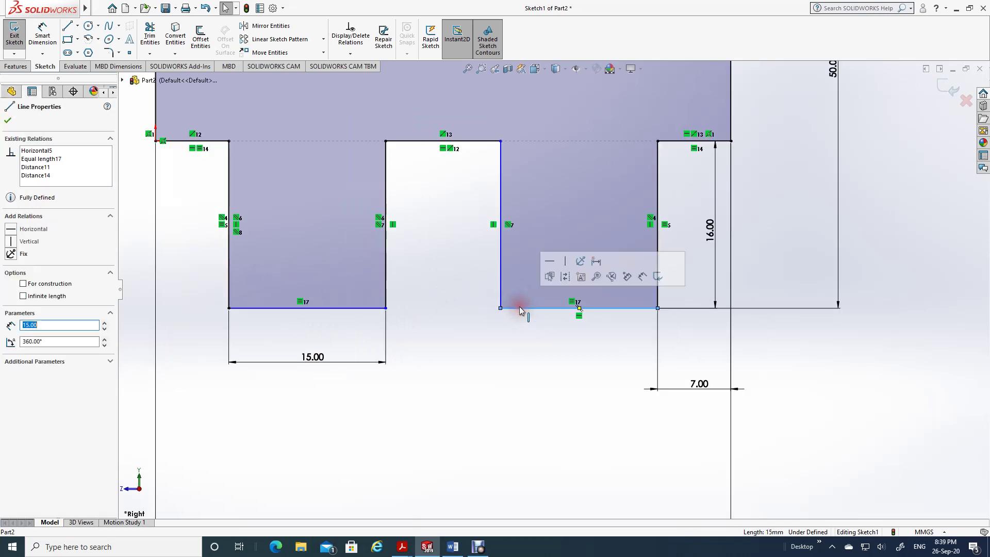
pyautogui.keyDown('ctrl'); pyautogui.click(346, 309); pyautogui.keyUp('ctrl')
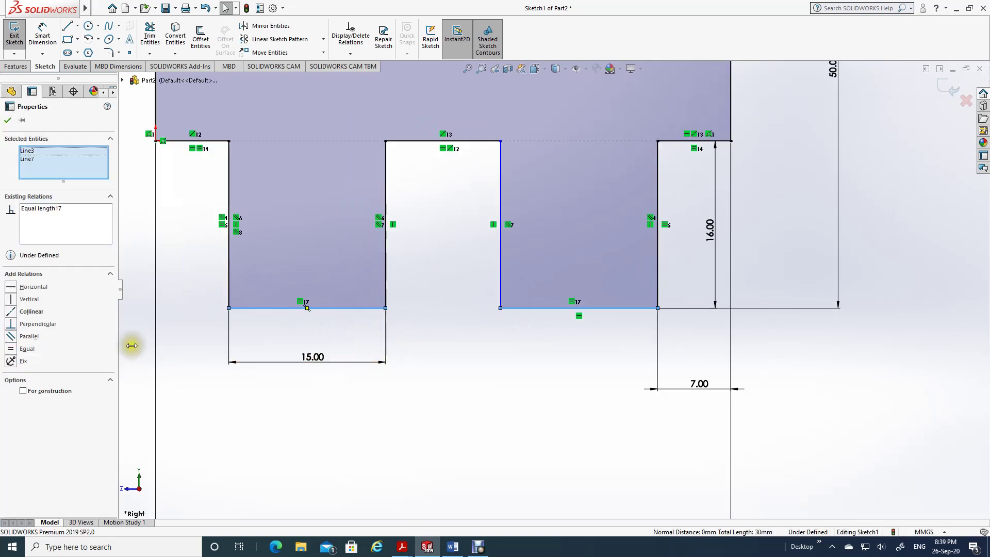
pyautogui.click(10, 312)
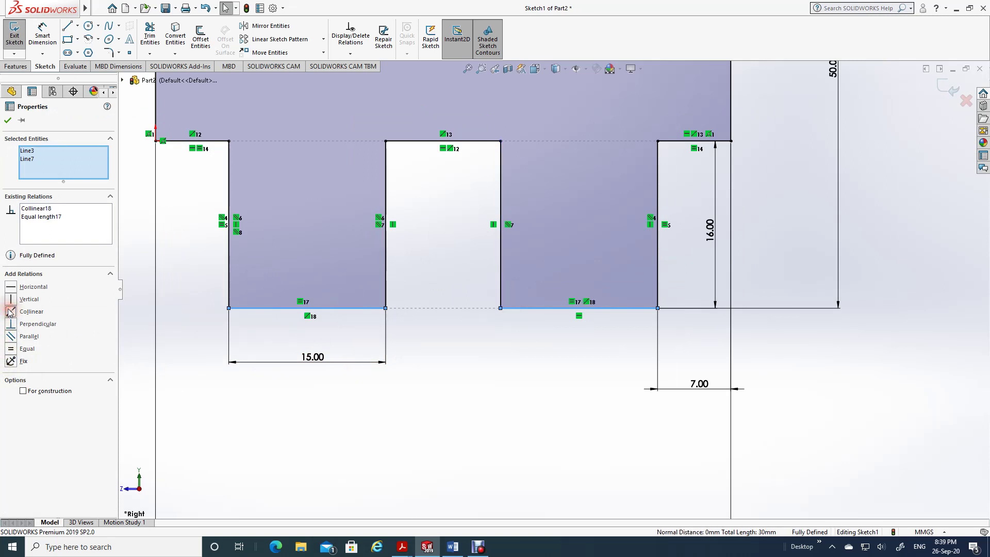
pyautogui.click(8, 121)
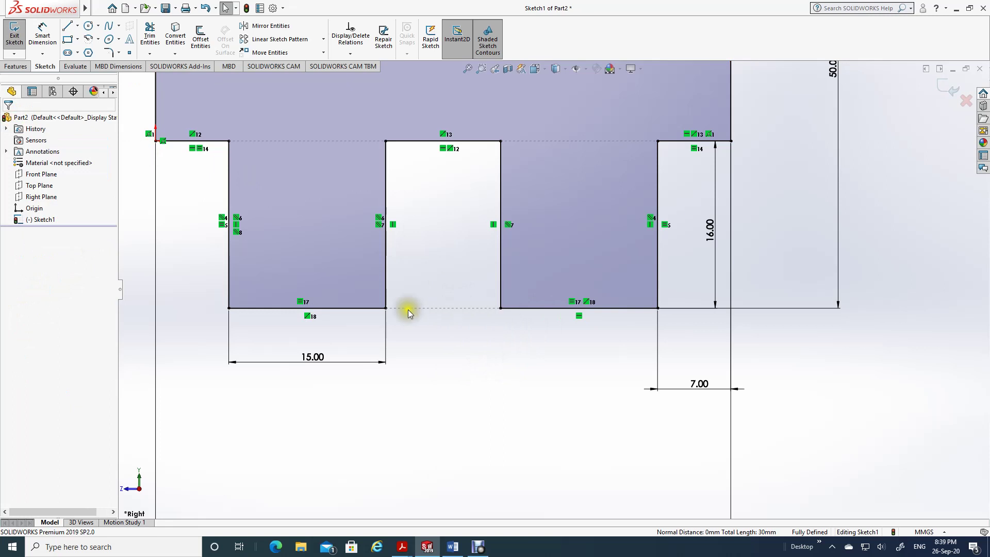
# - Undo the collinear relation between the feet's bottom edges
pyautogui.click(469, 420)
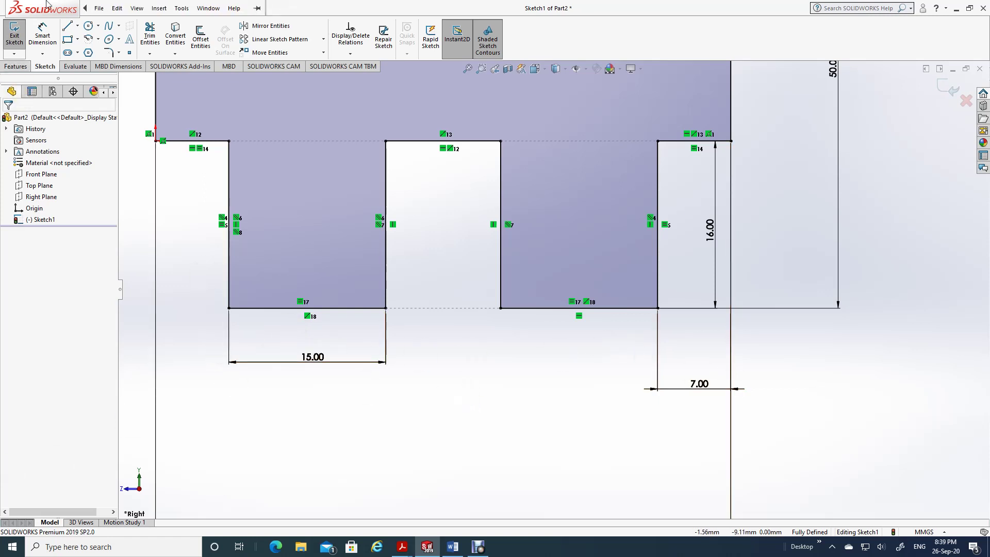
pyautogui.click(122, 9)
pyautogui.click(122, 10)
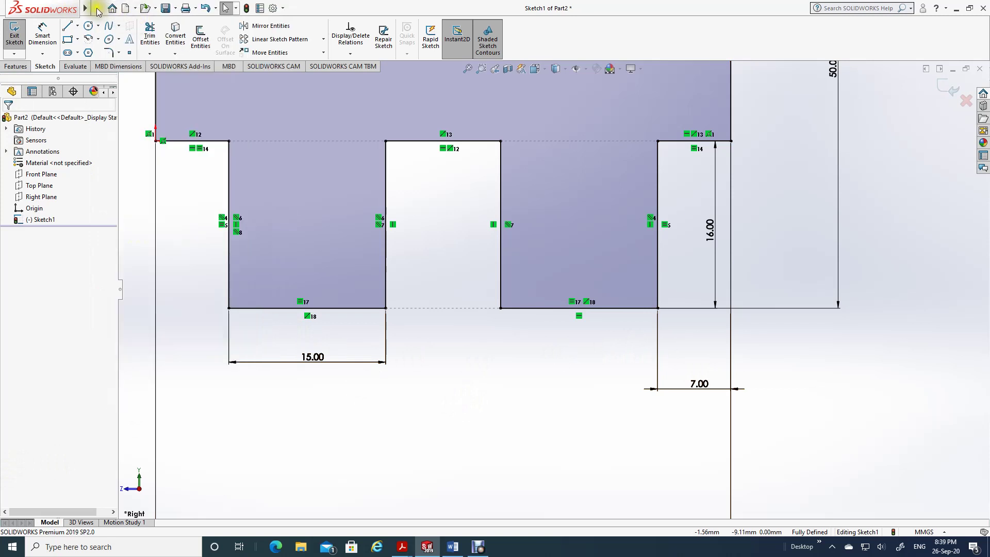
pyautogui.click(115, 9)
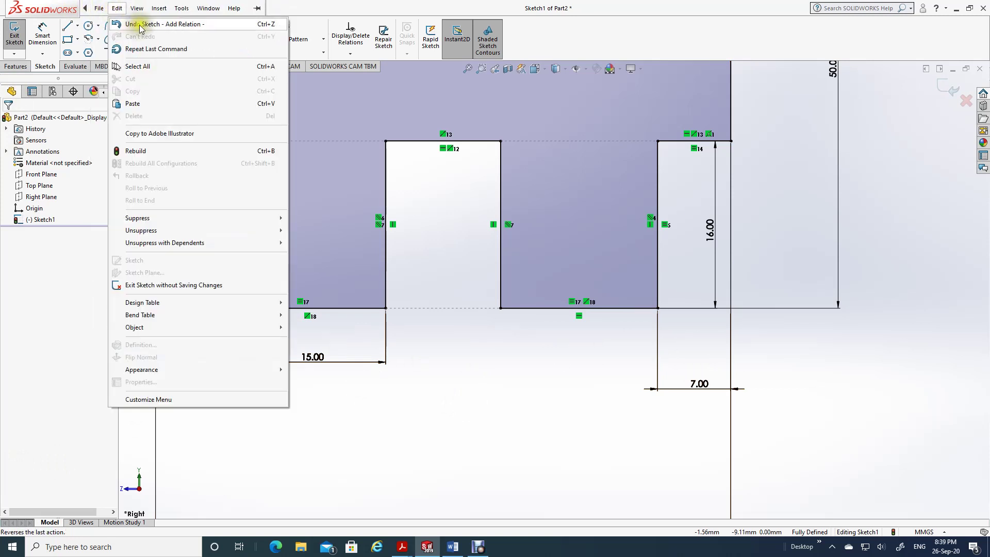
pyautogui.click(140, 24)
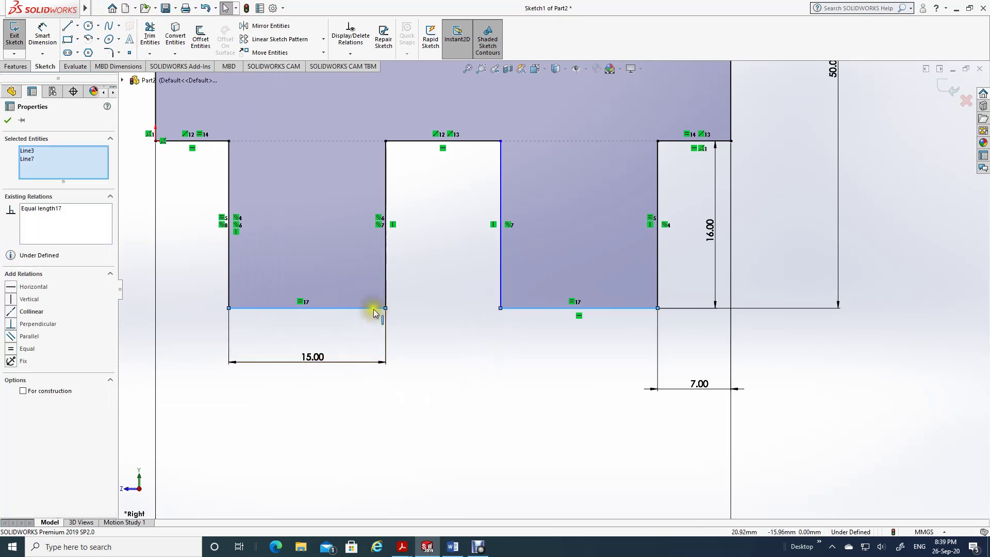
# - Move the inner bottom corner of the foot nearest the origin down to about Y -18.68 mm
pyautogui.click(416, 327)
pyautogui.moveTo(415, 324)
pyautogui.mouseDown()
pyautogui.moveTo(437, 354)
pyautogui.moveTo(436, 297)
pyautogui.moveTo(435, 364)
pyautogui.moveTo(438, 252)
pyautogui.moveTo(424, 358)
pyautogui.moveTo(428, 287)
pyautogui.moveTo(428, 336)
pyautogui.mouseUp()
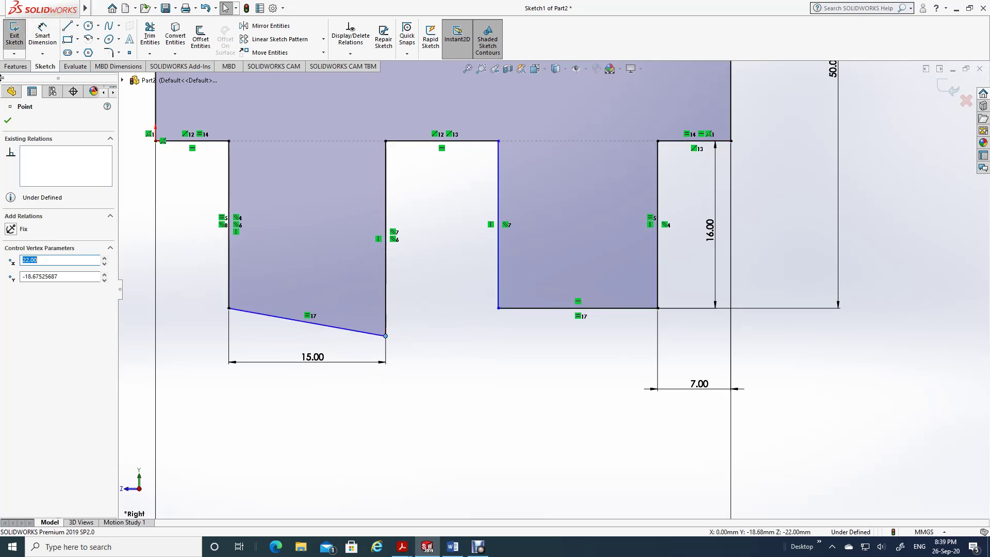
pyautogui.click(8, 120)
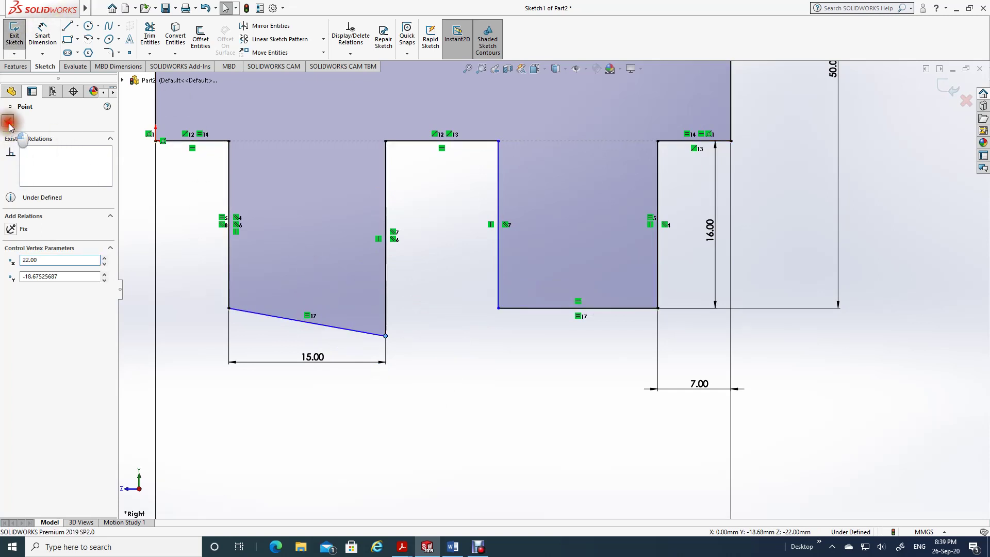
# - Add a collinear relation between the bottom edges of the two feet and check the inner corner's definition status
pyautogui.click(526, 307)
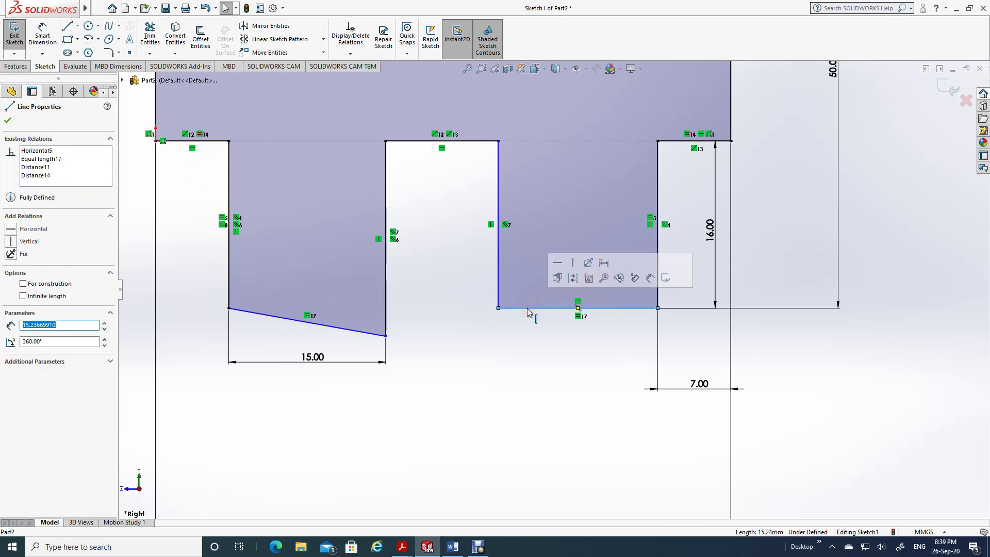
pyautogui.click(335, 327)
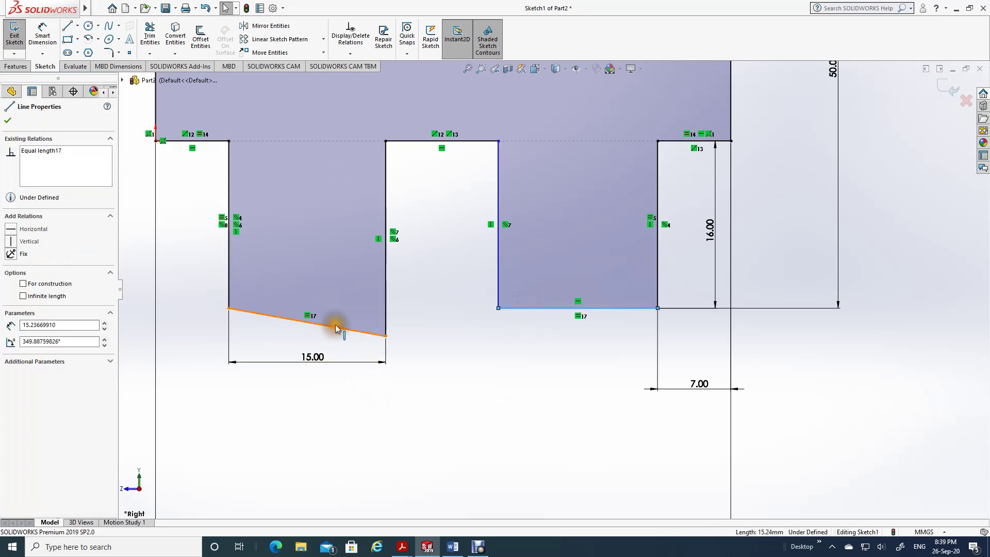
pyautogui.keyDown('ctrl'); pyautogui.click(335, 327); pyautogui.keyUp('ctrl')
pyautogui.click(13, 312)
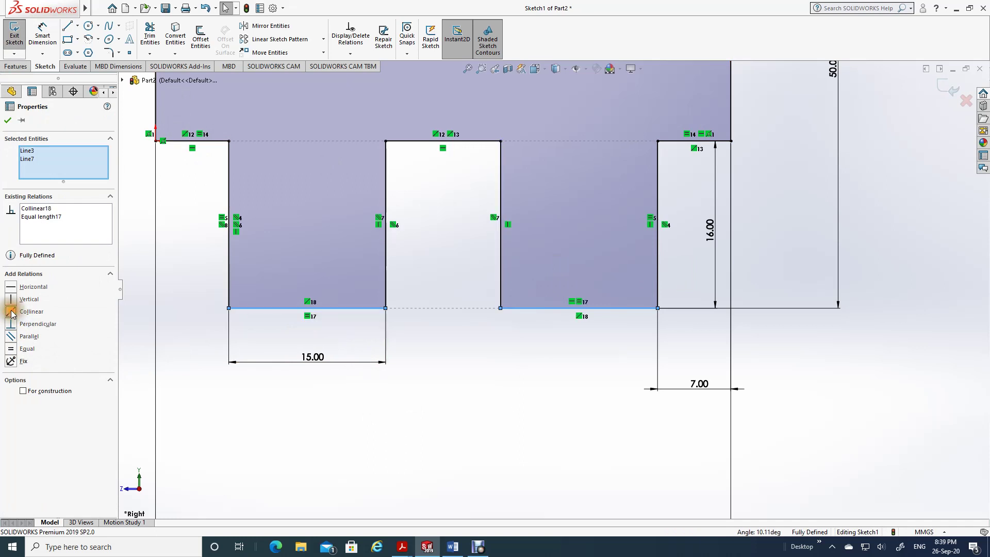
pyautogui.click(8, 120)
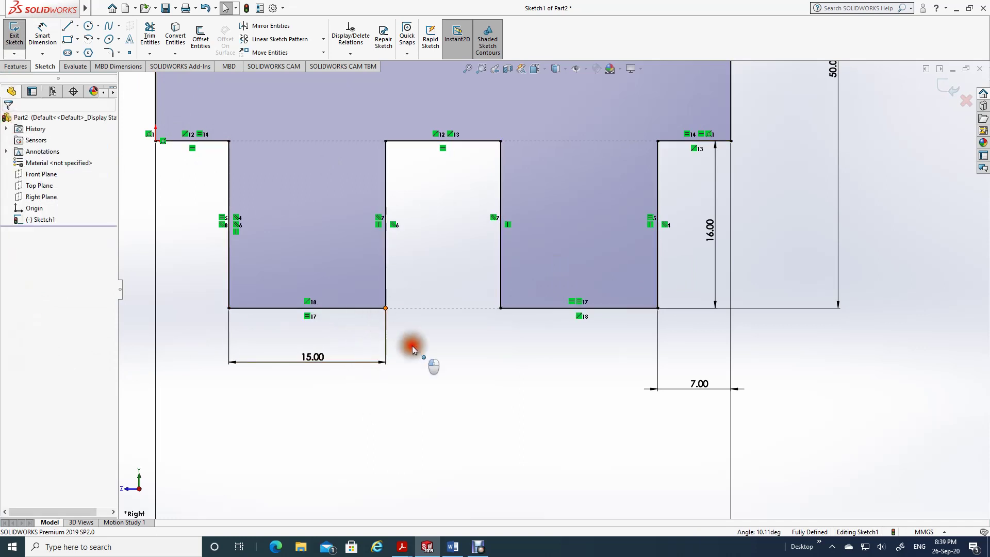
pyautogui.click(386, 307)
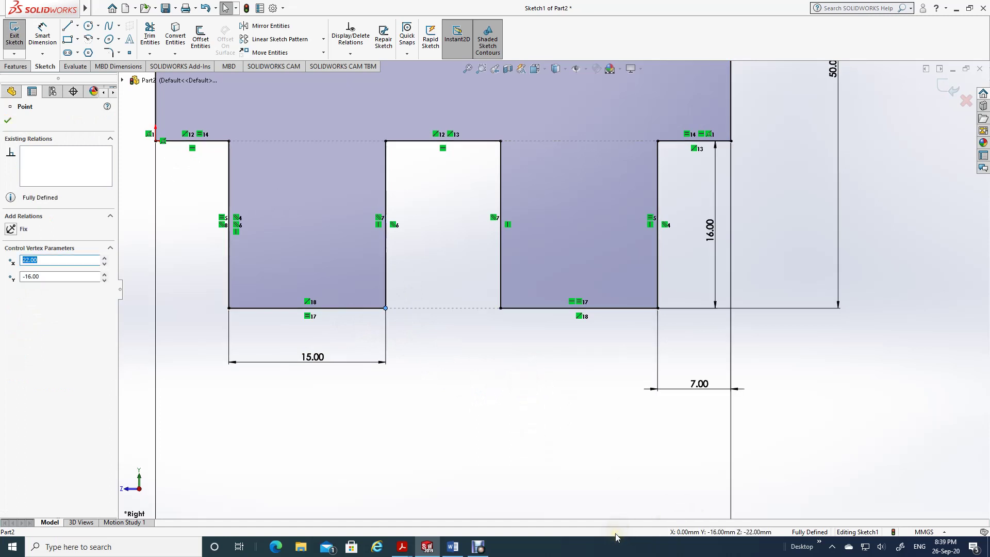
# - Start a blind boss extrusion of the end profile and pull it in the reverse direction to a depth of 55 mm
pyautogui.scroll(-8, 308, 213)
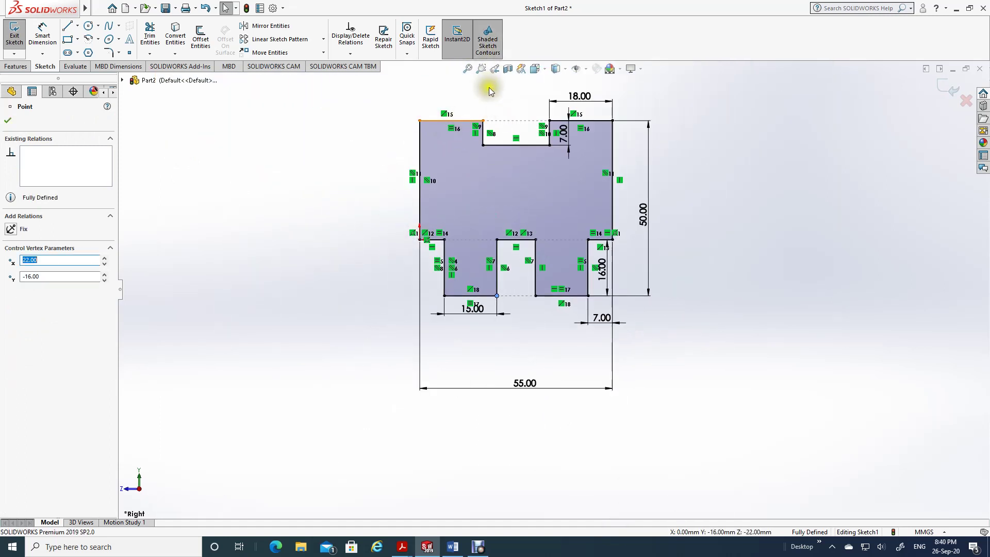
pyautogui.scroll(3, 488, 85)
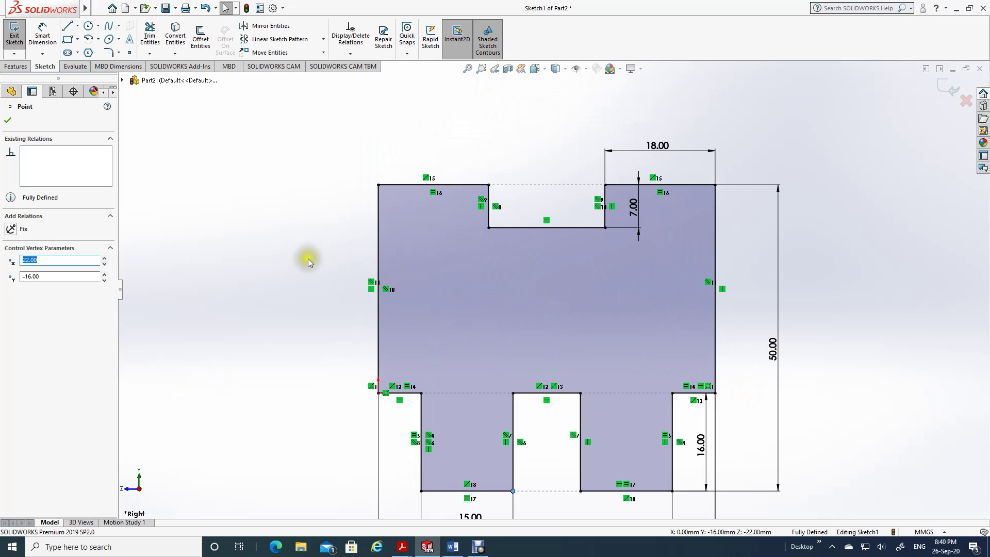
pyautogui.moveTo(274, 299)
pyautogui.mouseDown(button='middle')
pyautogui.moveTo(356, 329)
pyautogui.moveTo(288, 332)
pyautogui.moveTo(347, 338)
pyautogui.moveTo(302, 311)
pyautogui.moveTo(338, 327)
pyautogui.moveTo(328, 325)
pyautogui.mouseUp(button='middle')
pyautogui.click(9, 122)
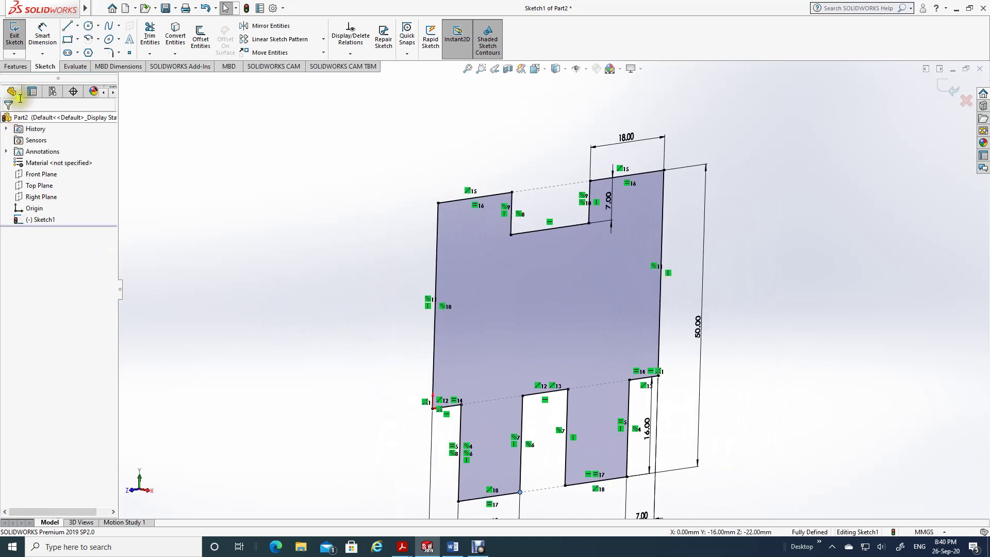
pyautogui.click(17, 66)
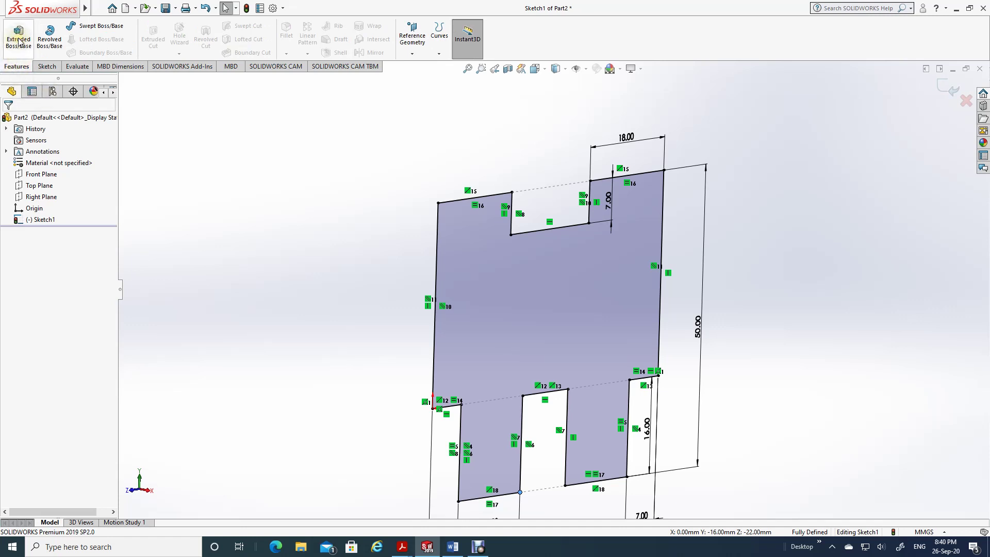
pyautogui.click(18, 42)
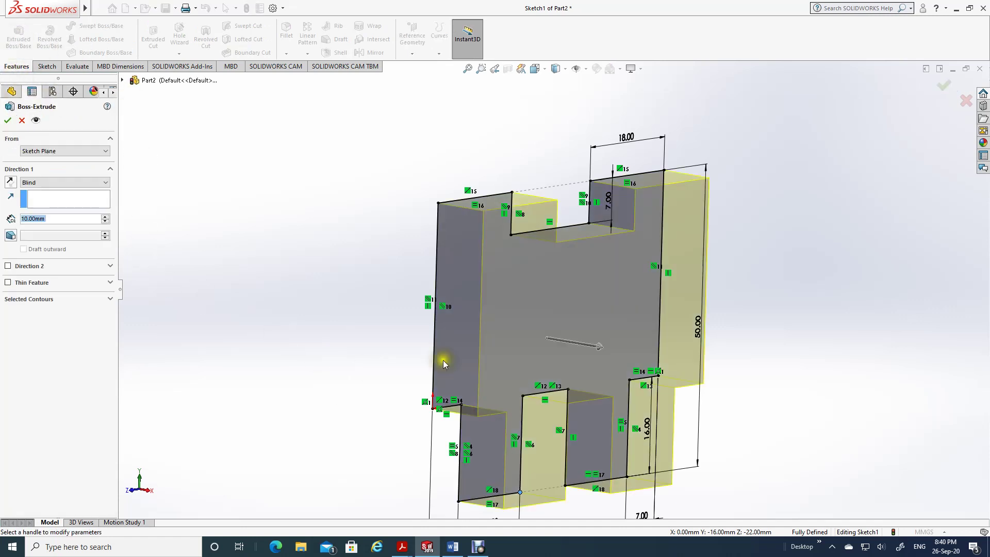
pyautogui.moveTo(598, 347); pyautogui.dragTo(314, 295)
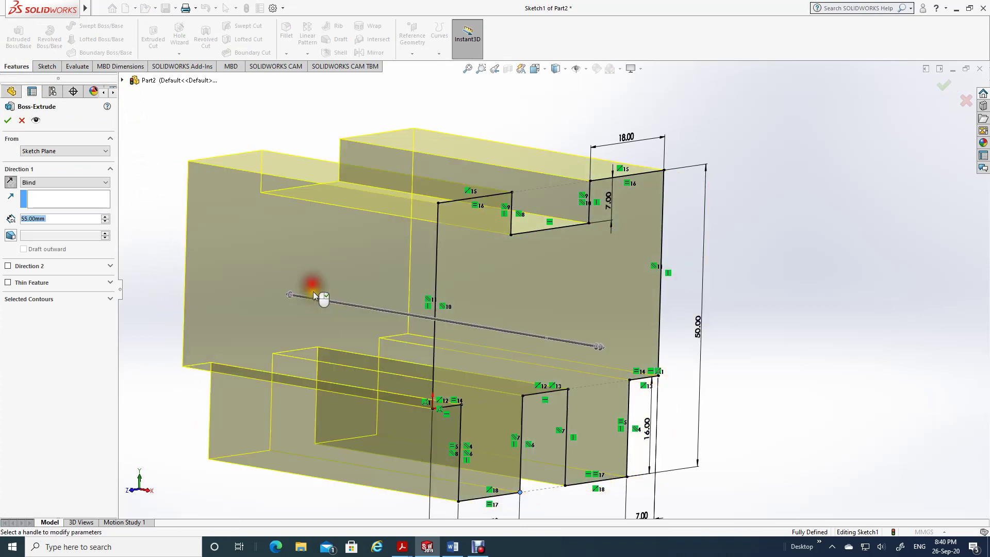
# - Check the overall length on the drawing in Word, return to SOLIDWORKS and finish the extrusion with a depth of 100 mm
pyautogui.click(454, 549)
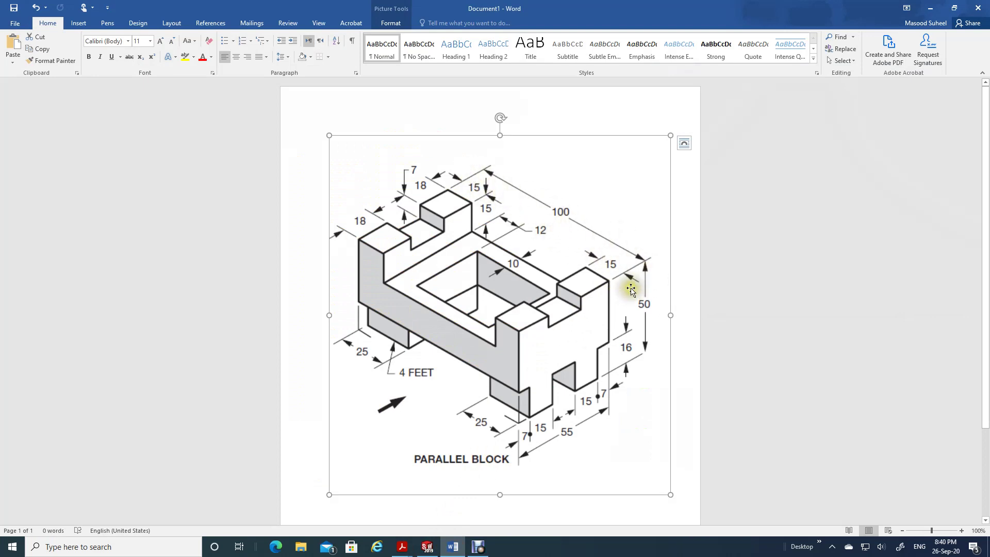
pyautogui.click(428, 547)
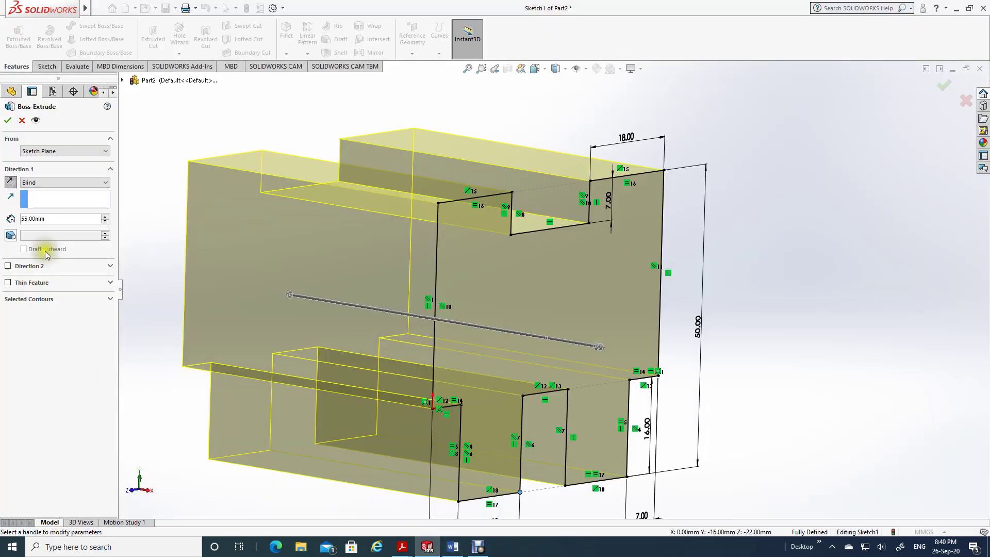
pyautogui.doubleClick(52, 219)
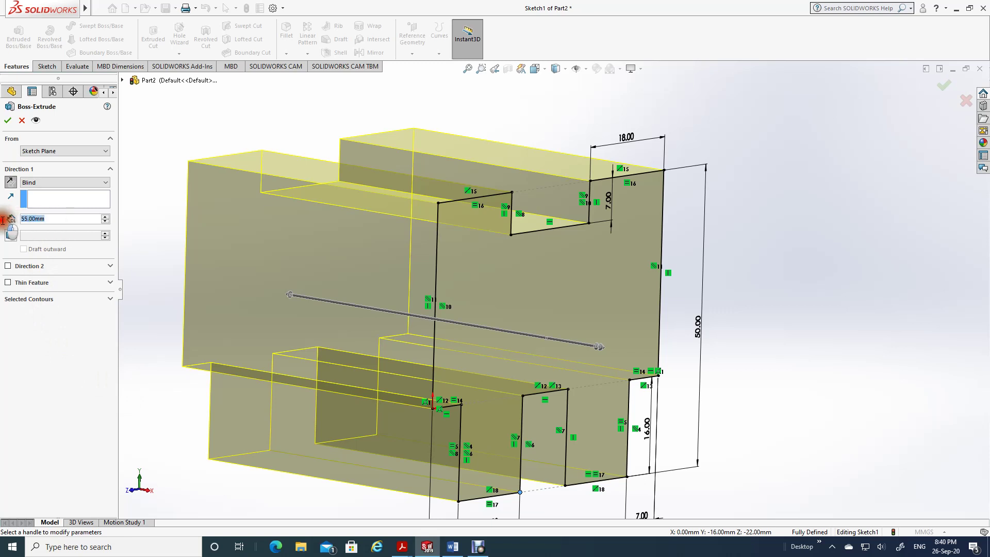
pyautogui.write('100')
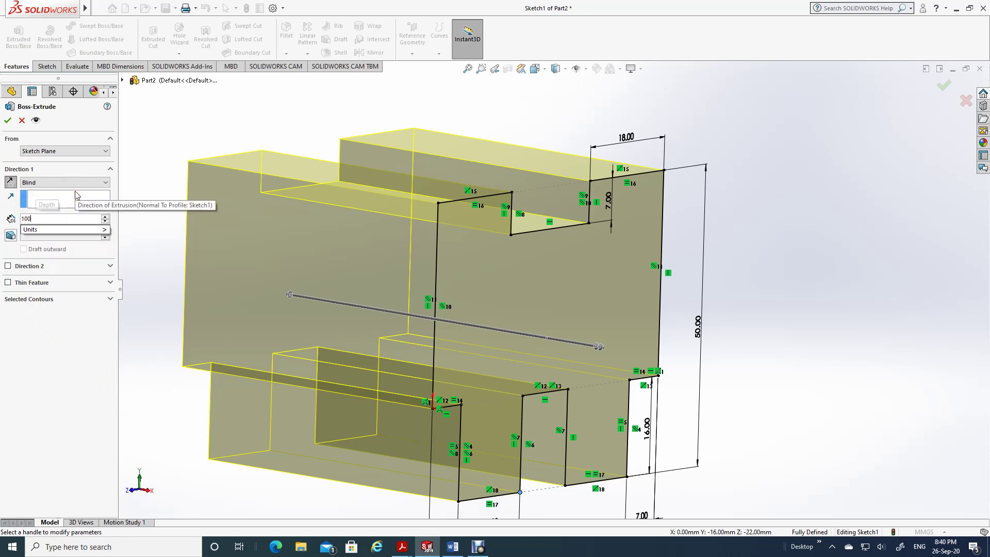
pyautogui.press('Return')
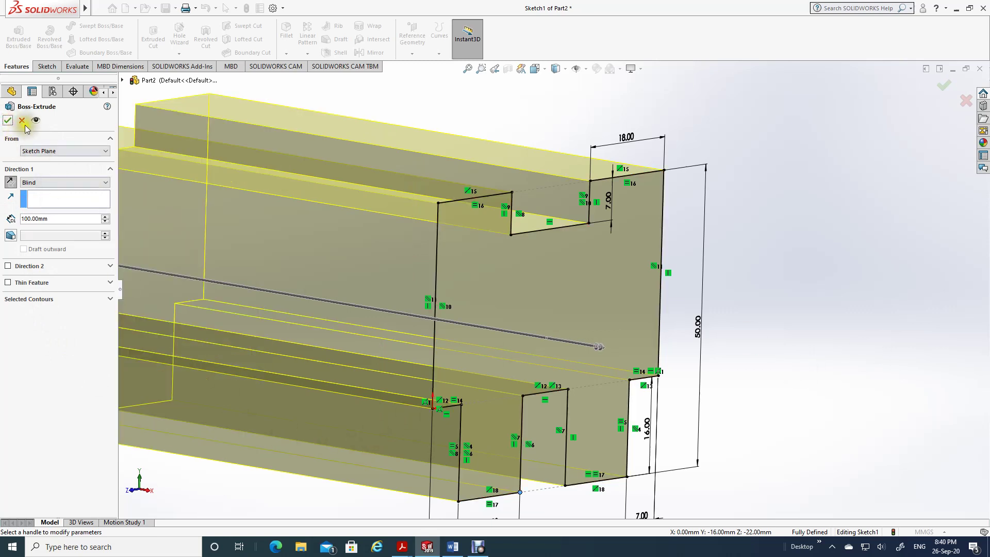
pyautogui.click(7, 120)
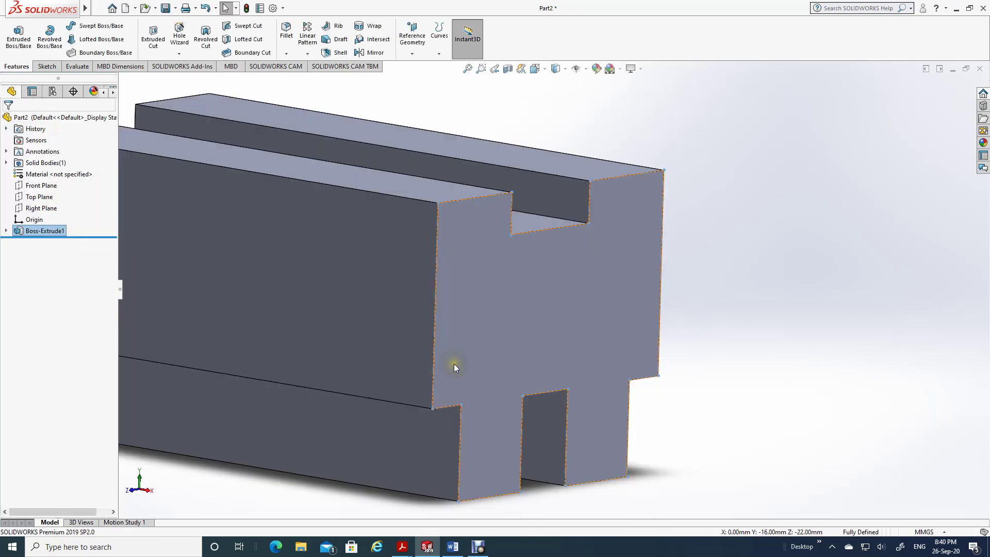
# - Change the block's display style to Hidden Lines Removed
pyautogui.scroll(3, 374, 246)
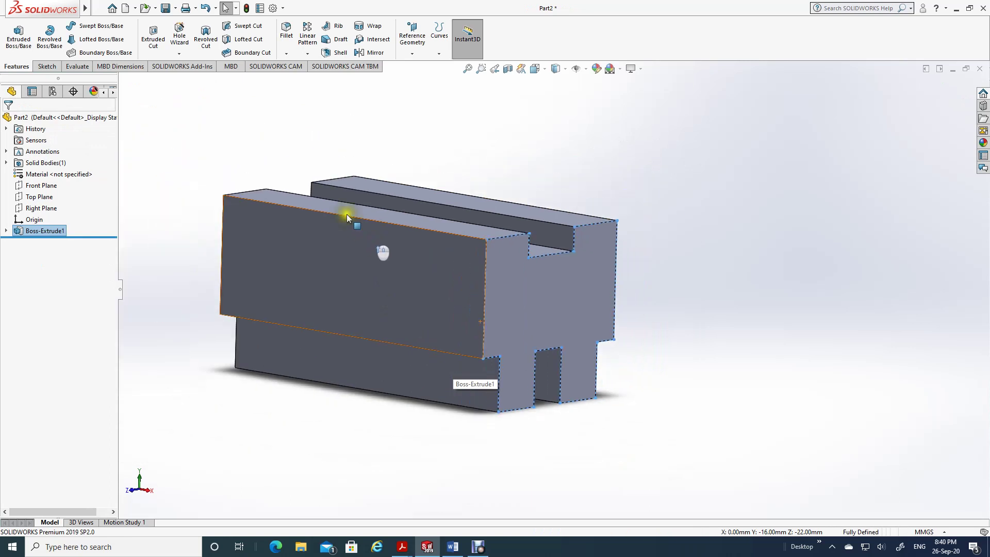
pyautogui.click(566, 69)
pyautogui.click(555, 113)
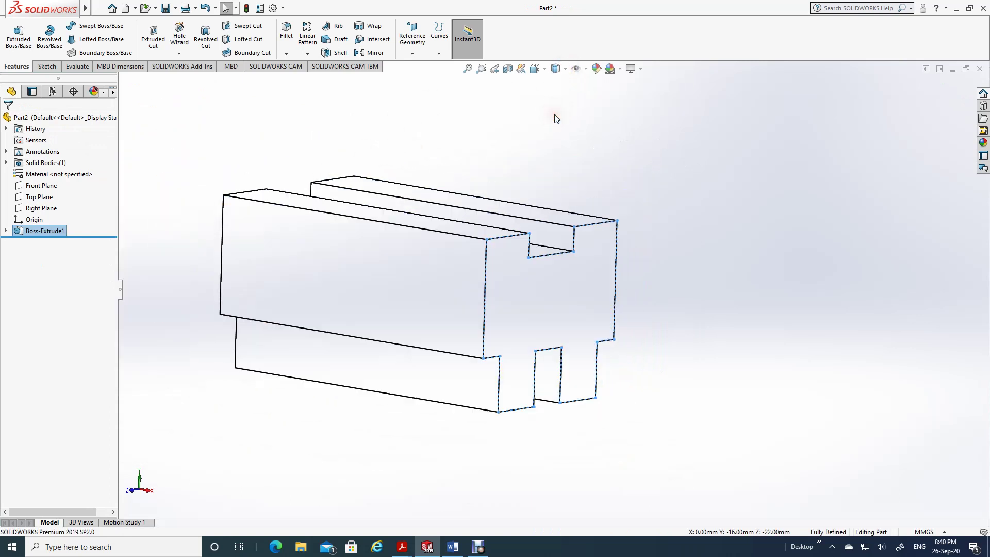
pyautogui.moveTo(691, 400)
pyautogui.mouseDown(button='middle')
pyautogui.moveTo(698, 373)
pyautogui.moveTo(727, 427)
pyautogui.moveTo(641, 443)
pyautogui.moveTo(672, 407)
pyautogui.moveTo(702, 393)
pyautogui.moveTo(690, 411)
pyautogui.mouseUp(button='middle')
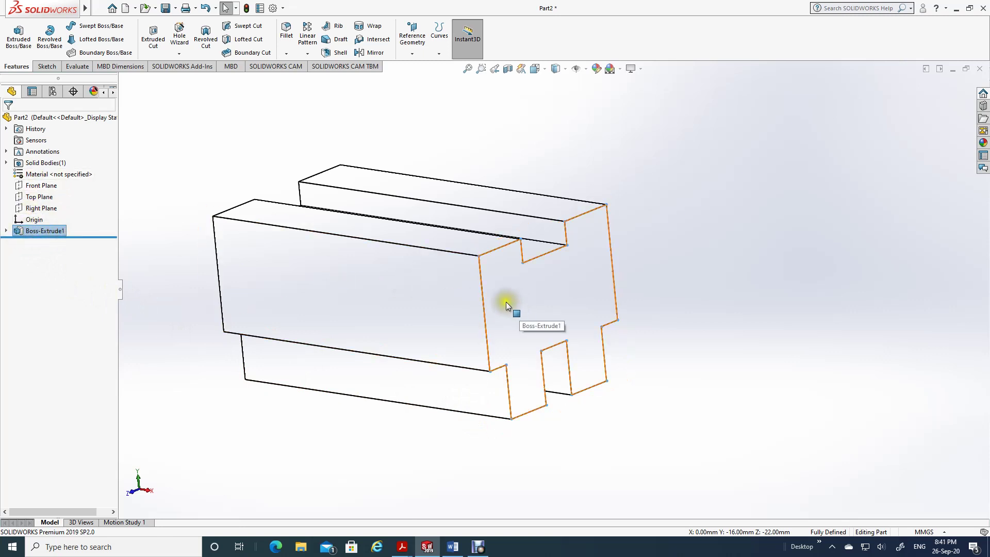
# - Inspect the extrusion's sketch dimensions and top face, comparing the block with the drawing in Word before returning to SOLIDWORKS
pyautogui.click(6, 231)
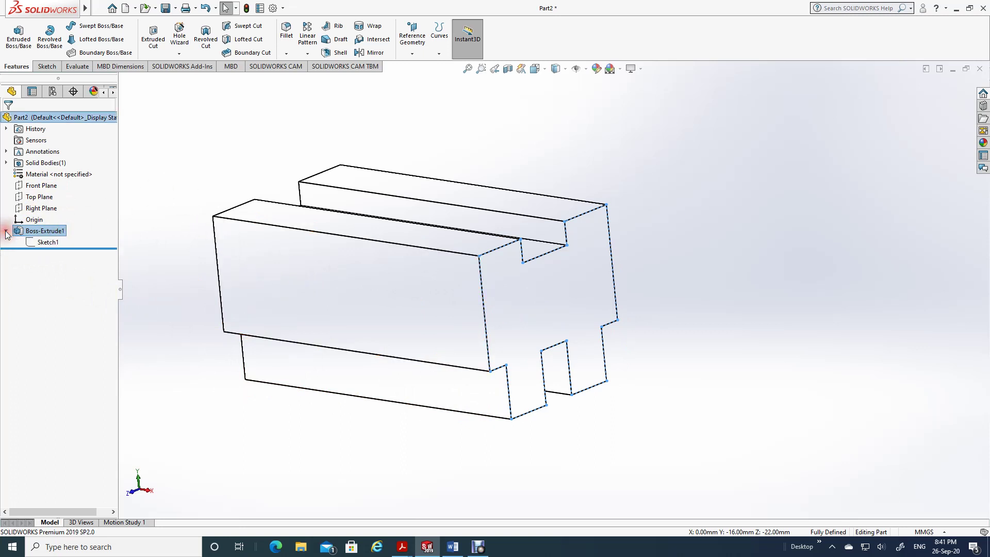
pyautogui.click(42, 242)
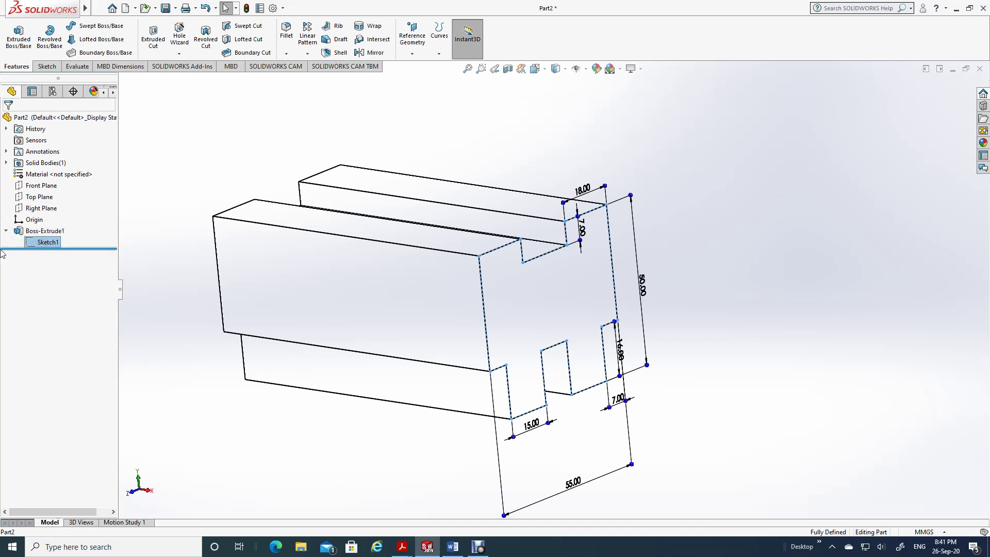
pyautogui.click(168, 356)
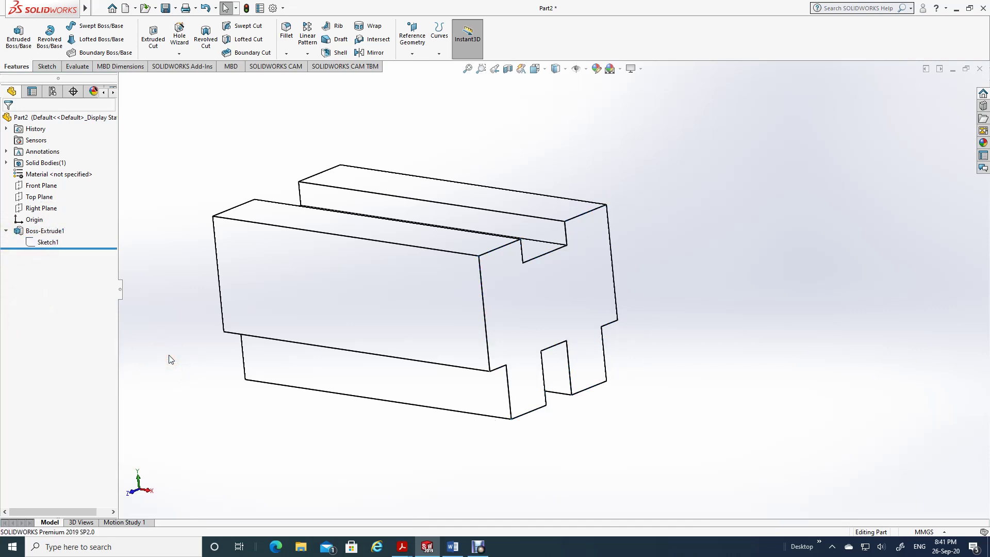
pyautogui.click(449, 548)
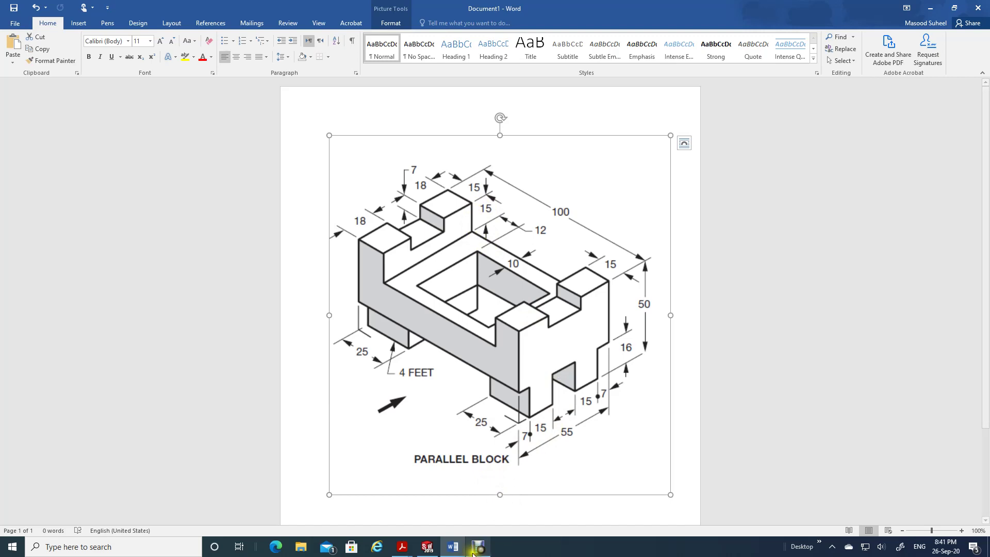
pyautogui.click(429, 547)
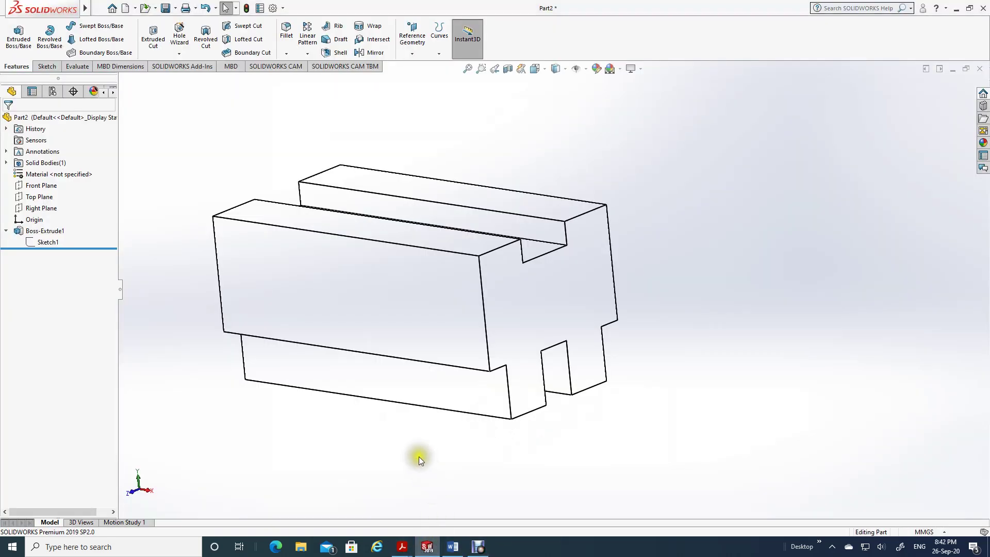
pyautogui.click(298, 215)
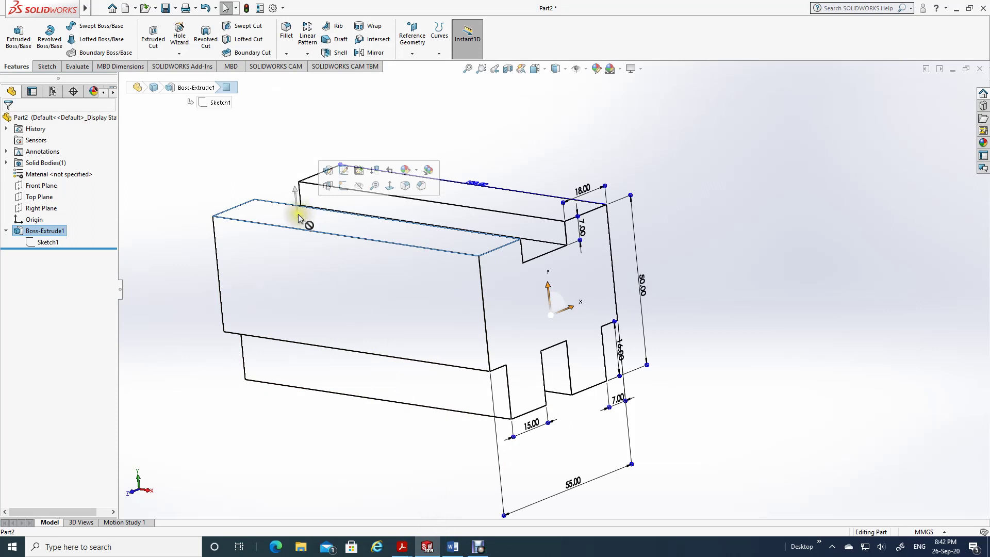
pyautogui.click(934, 448)
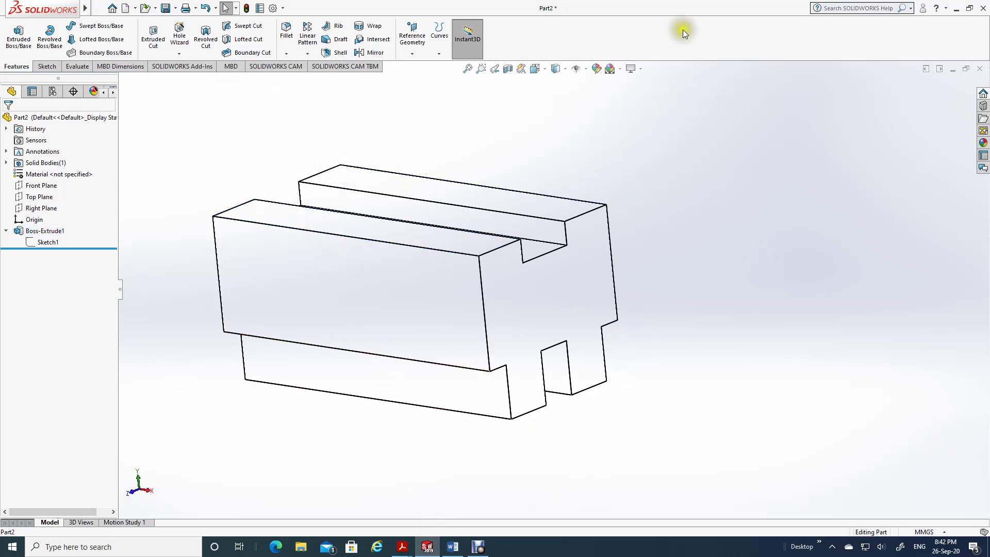
# - Orient the block to the Top view with the View Selector cube
pyautogui.click(546, 70)
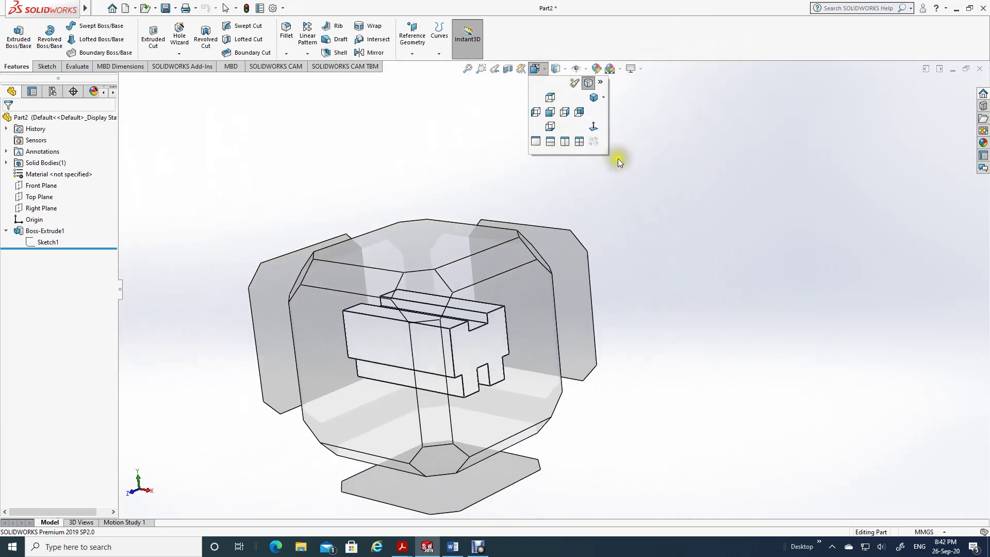
pyautogui.moveTo(424, 316)
pyautogui.click(419, 294)
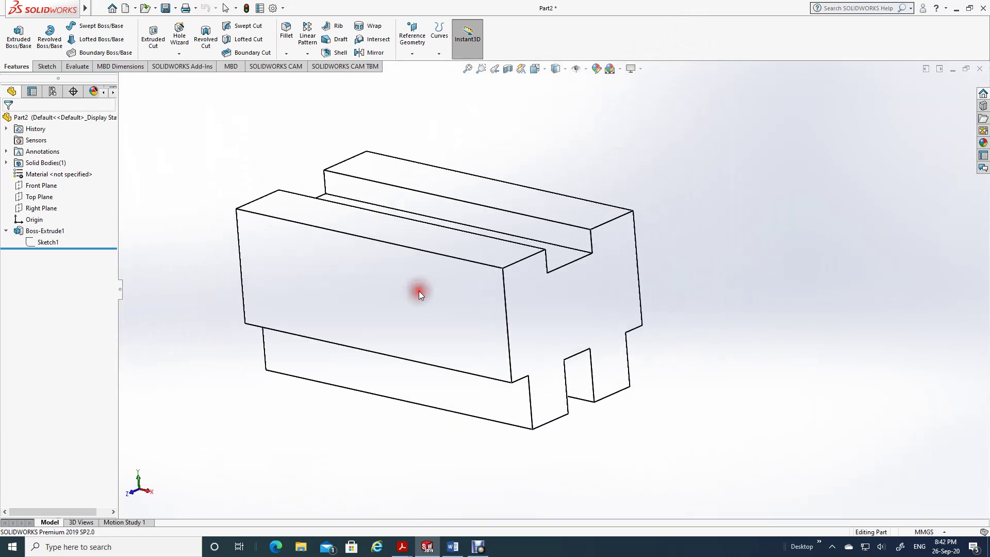
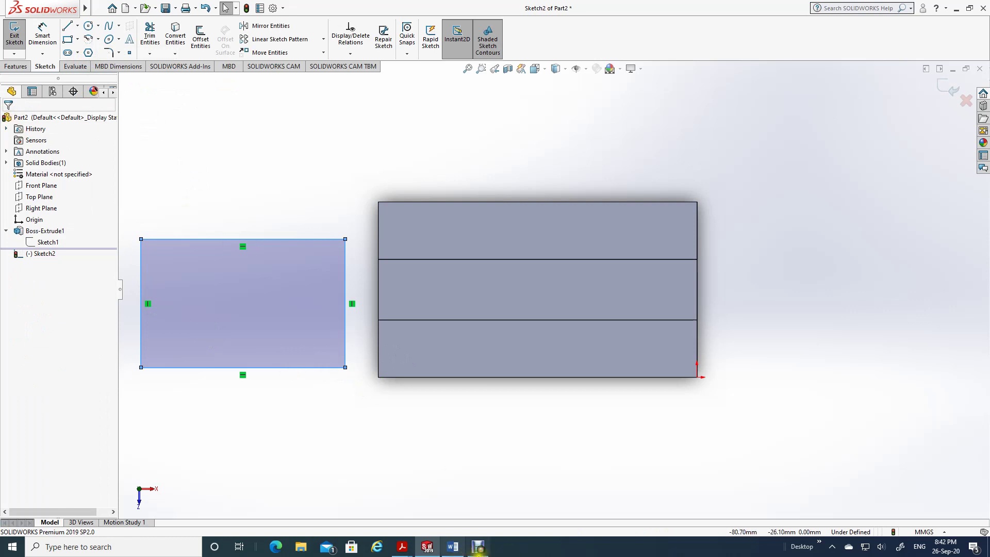
# - Check the drawing in Word, return to SOLIDWORKS and dimension the sketched rectangle's horizontal width as 70 mm
pyautogui.click(453, 547)
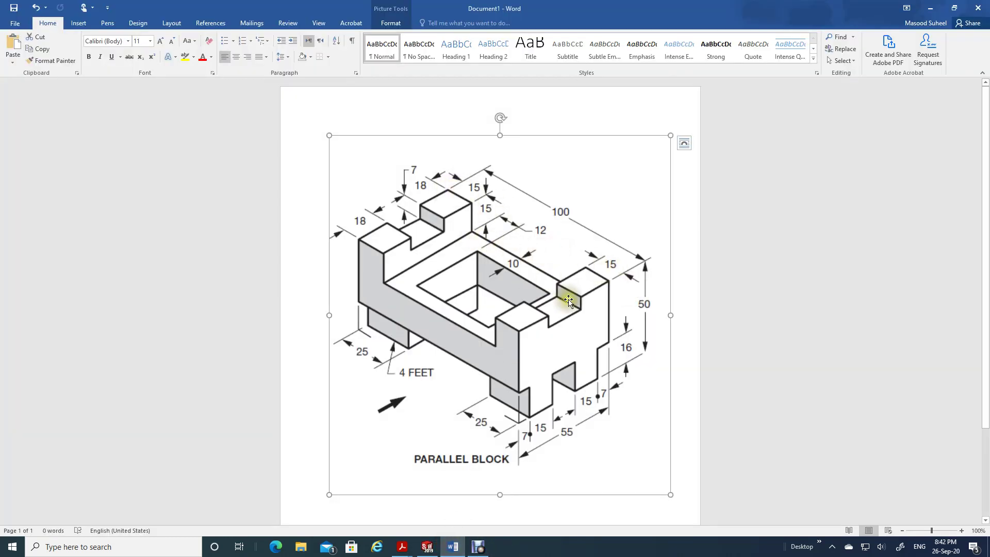
pyautogui.click(427, 546)
pyautogui.click(43, 36)
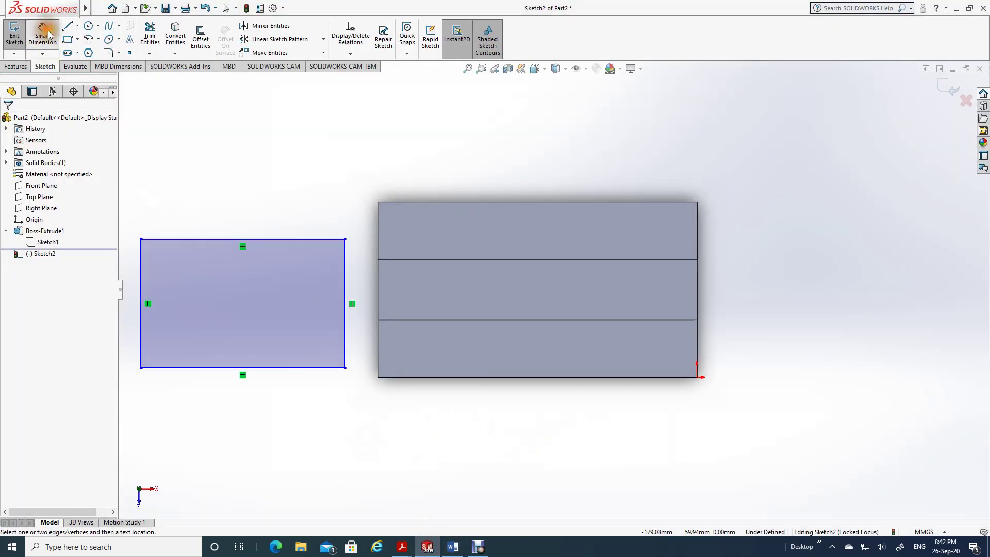
pyautogui.click(344, 278)
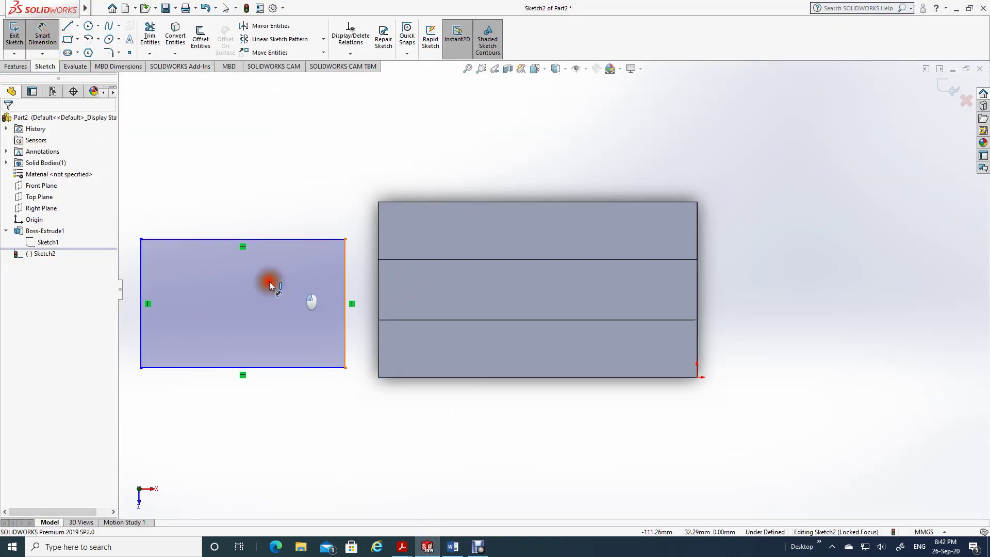
pyautogui.click(141, 273)
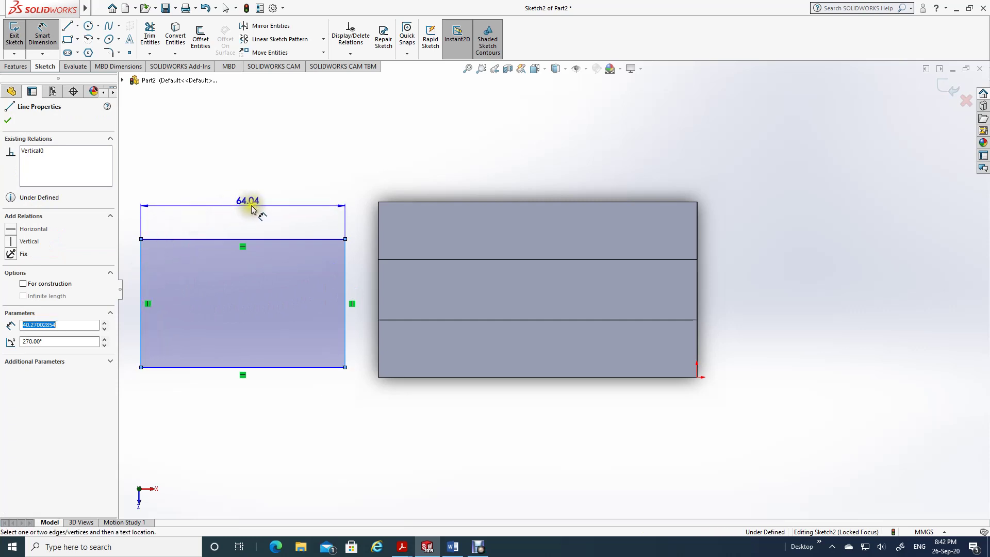
pyautogui.click(251, 205)
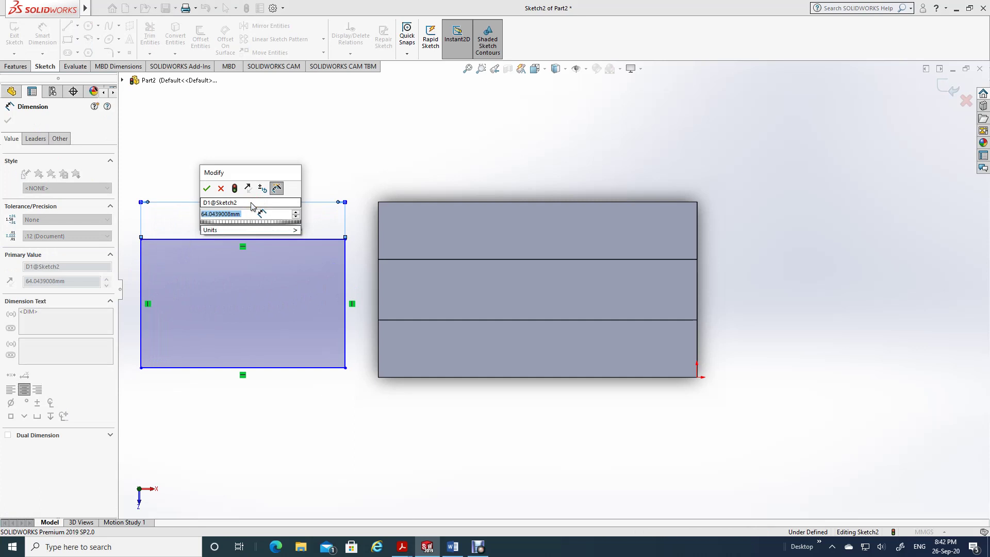
pyautogui.write('70')
pyautogui.press('Return')
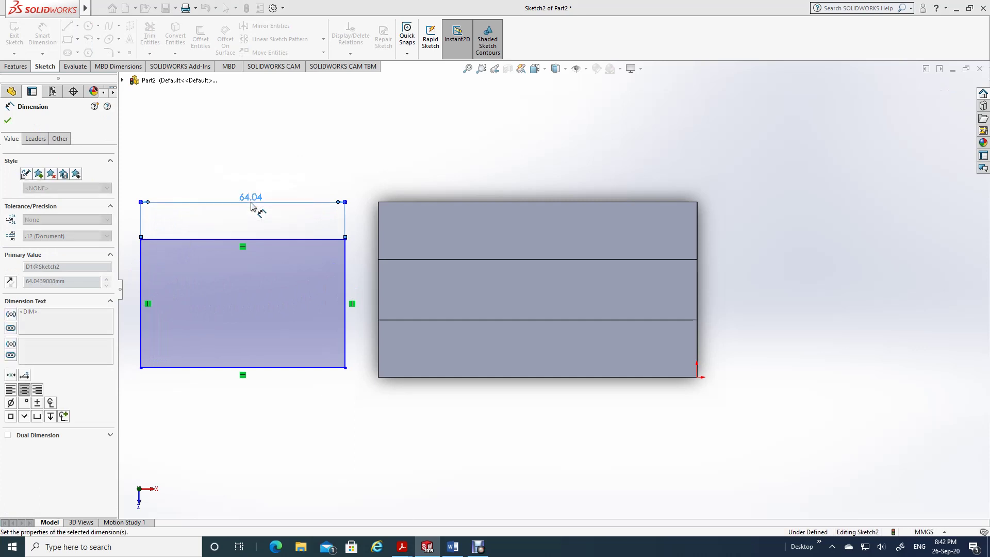
pyautogui.click(7, 121)
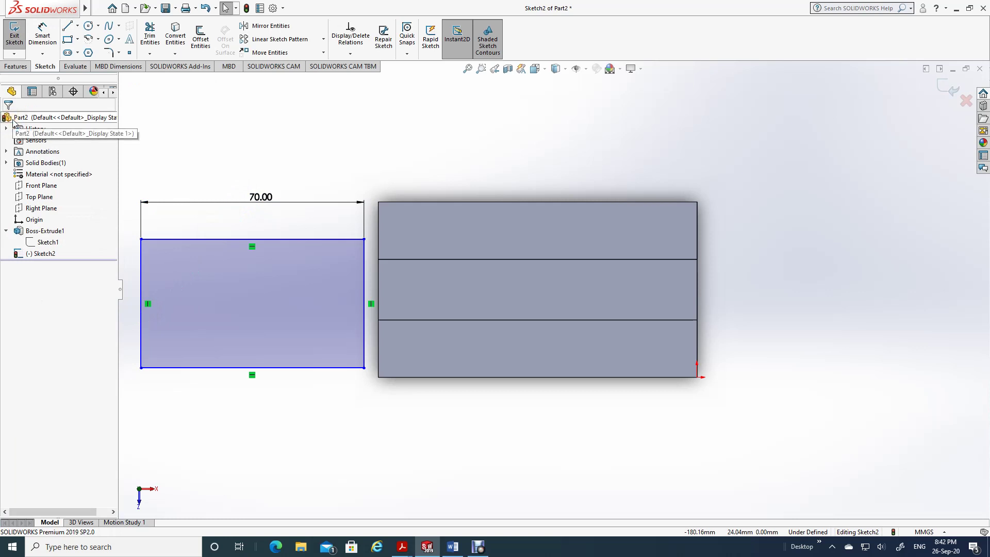
pyautogui.click(43, 36)
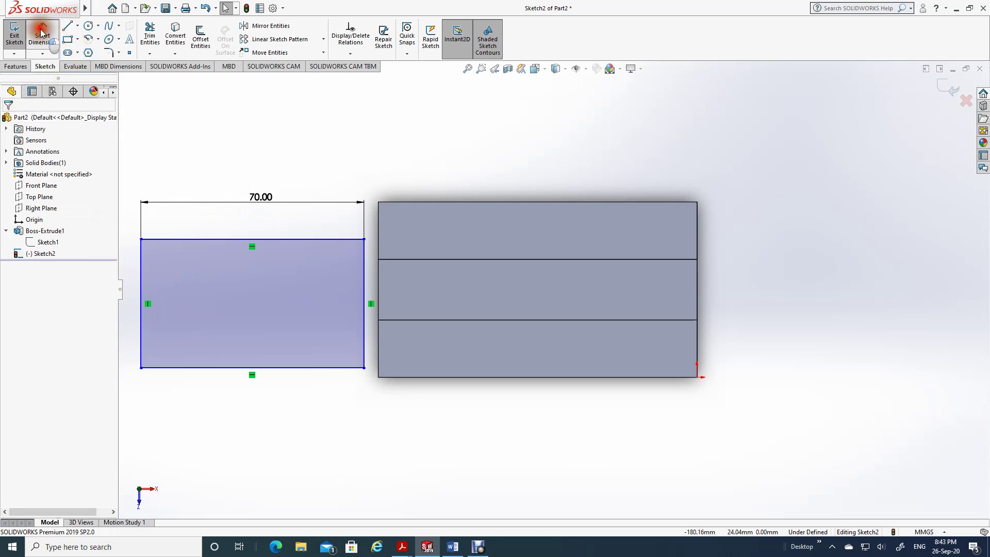
pyautogui.moveTo(172, 239); pyautogui.dragTo(175, 345)
pyautogui.click(172, 360)
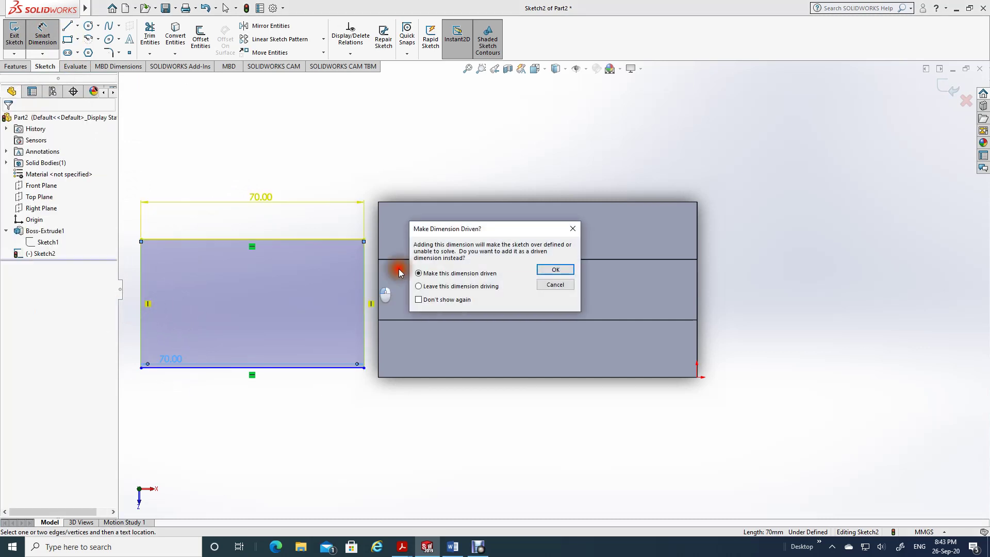
pyautogui.click(556, 284)
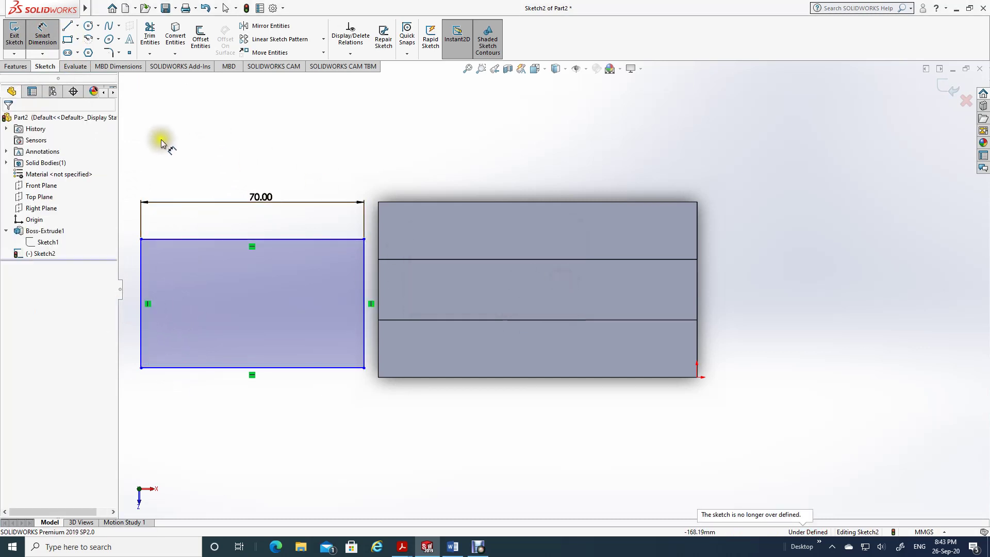
# - Dimension the distance between the rectangle's two horizontal edges as 55 mm
pyautogui.moveTo(215, 240); pyautogui.dragTo(213, 369)
pyautogui.click(213, 367)
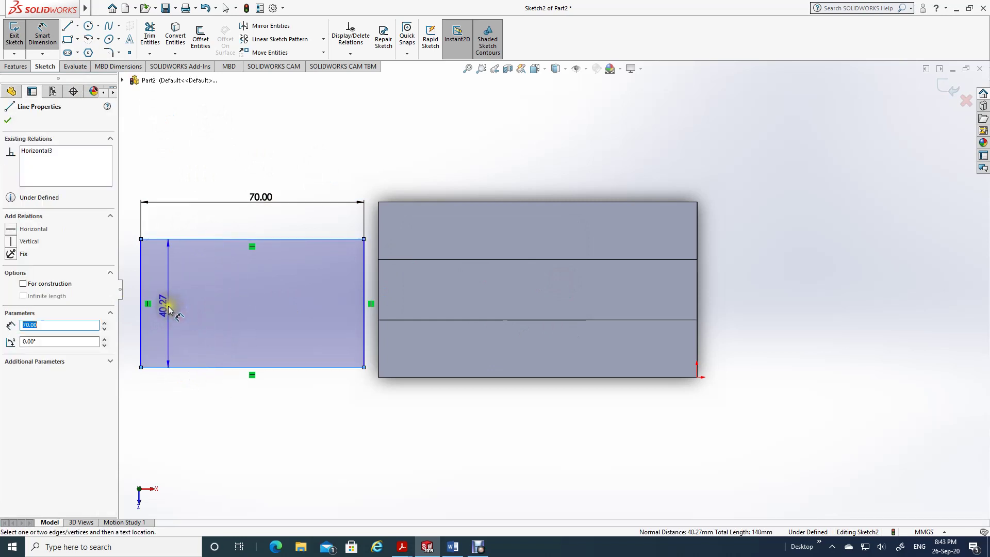
pyautogui.click(164, 309)
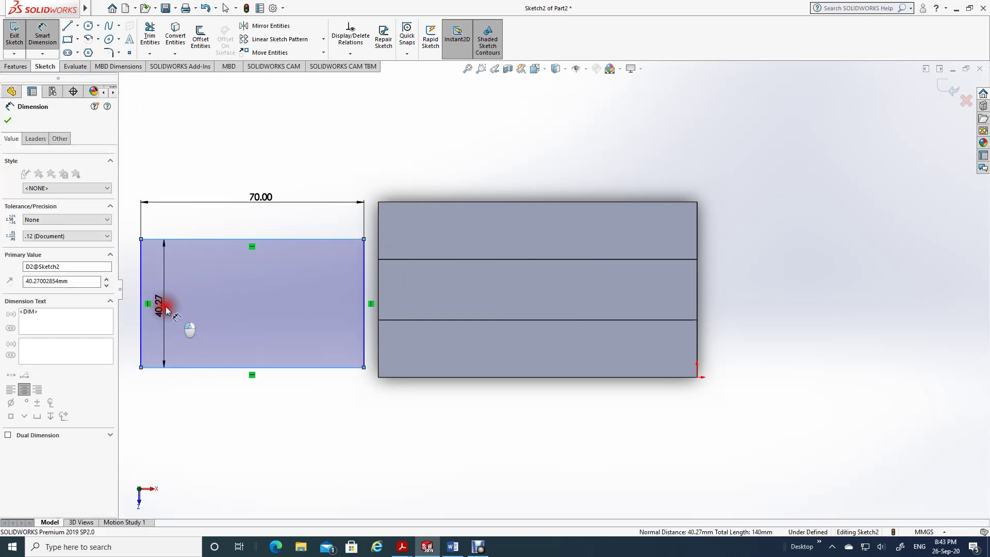
pyautogui.write('55')
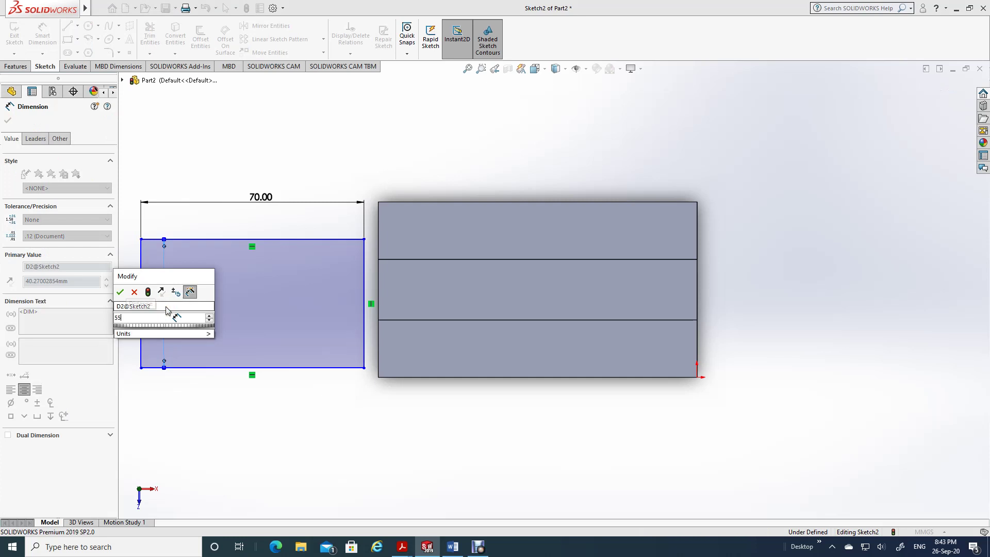
pyautogui.press('Return')
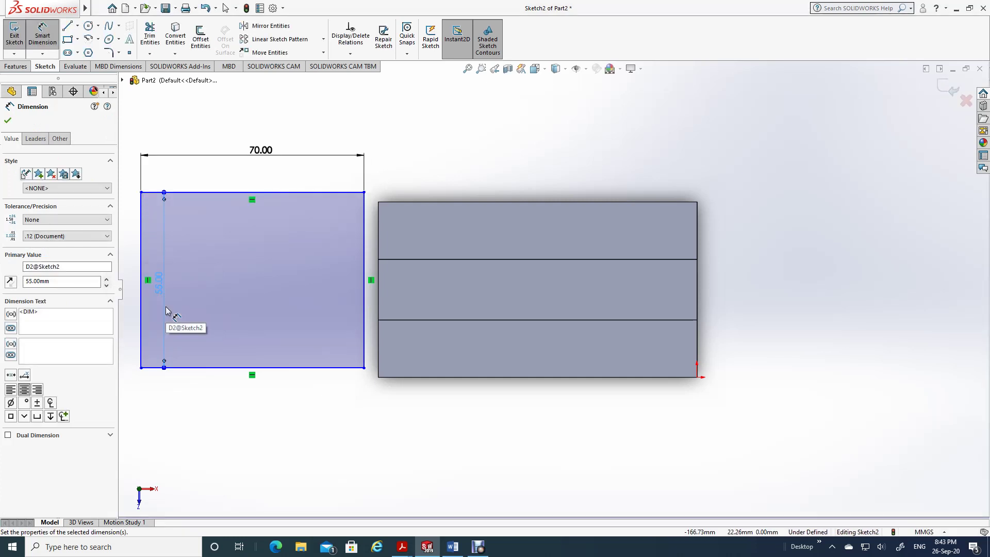
pyautogui.click(8, 120)
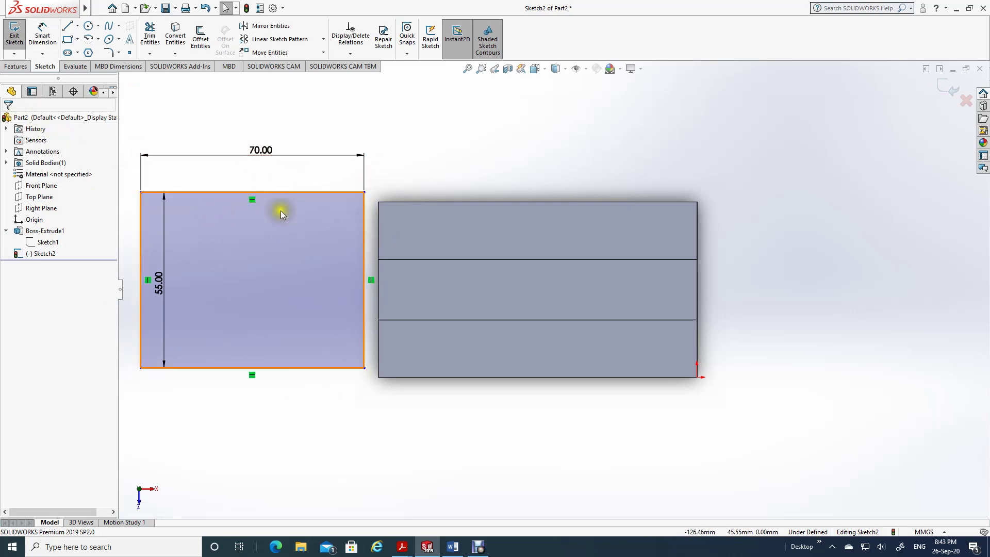
# - Make the midpoint of the rectangle's upper edge coincident with the midpoint of the block's upper edge
pyautogui.moveTo(363, 193); pyautogui.dragTo(360, 222)
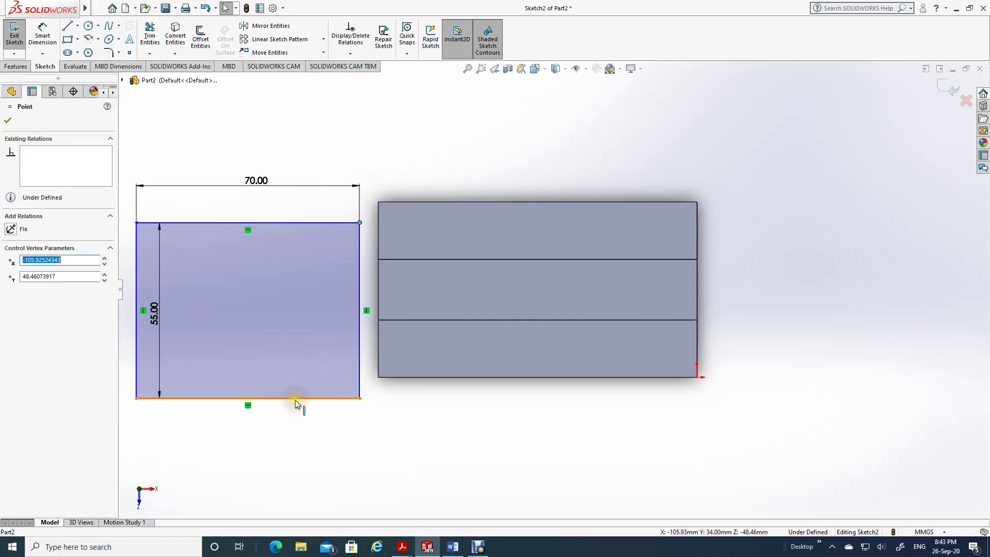
pyautogui.press('Escape')
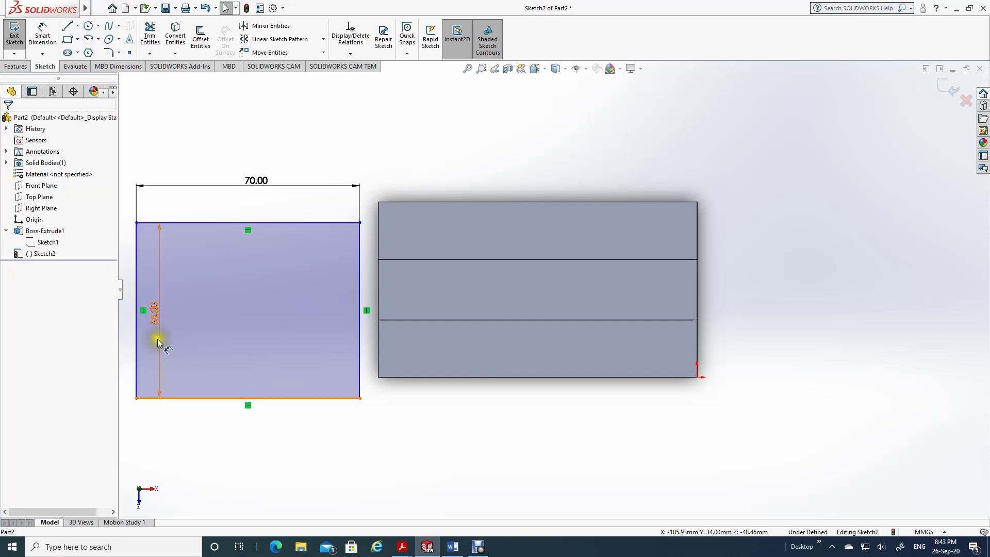
pyautogui.click(247, 224)
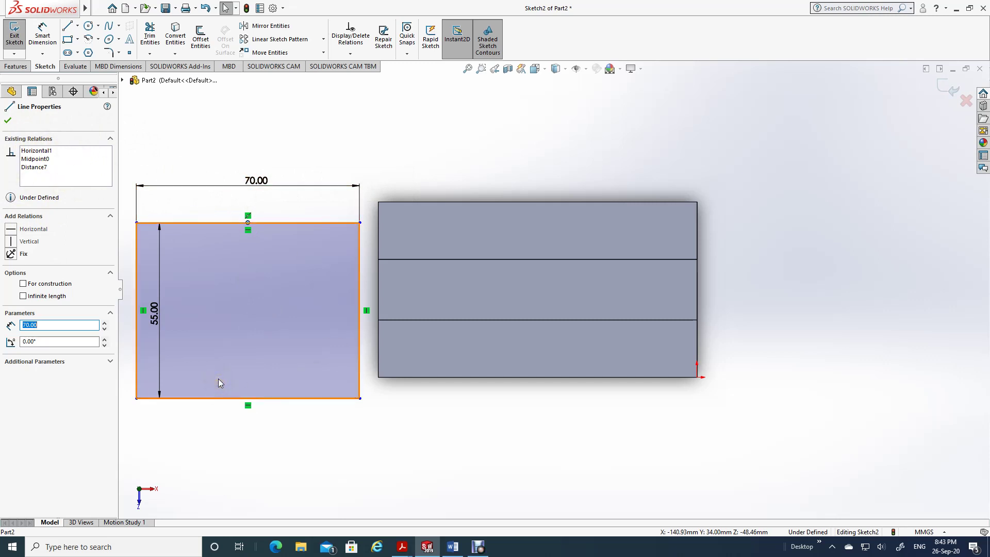
pyautogui.keyDown('ctrl'); pyautogui.click(538, 202); pyautogui.keyUp('ctrl')
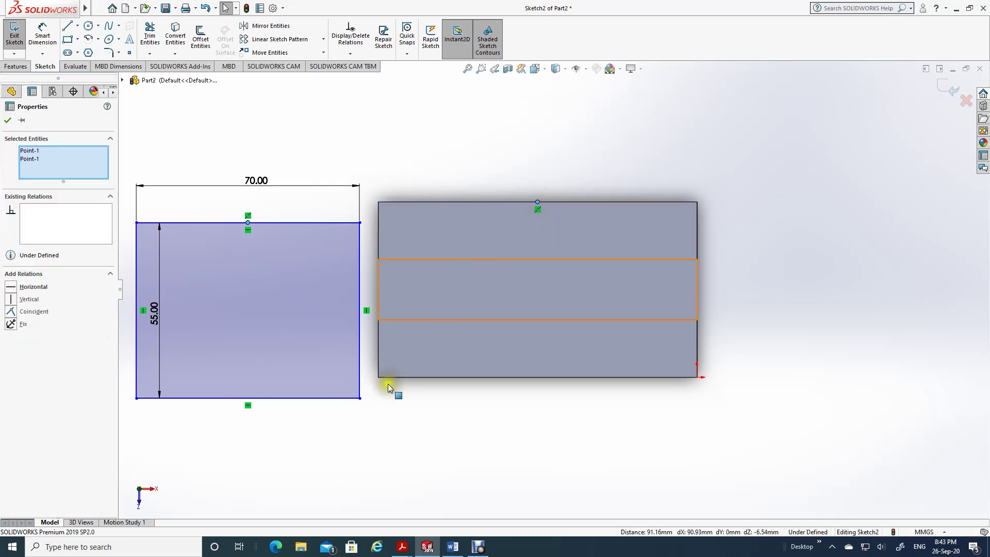
pyautogui.click(11, 311)
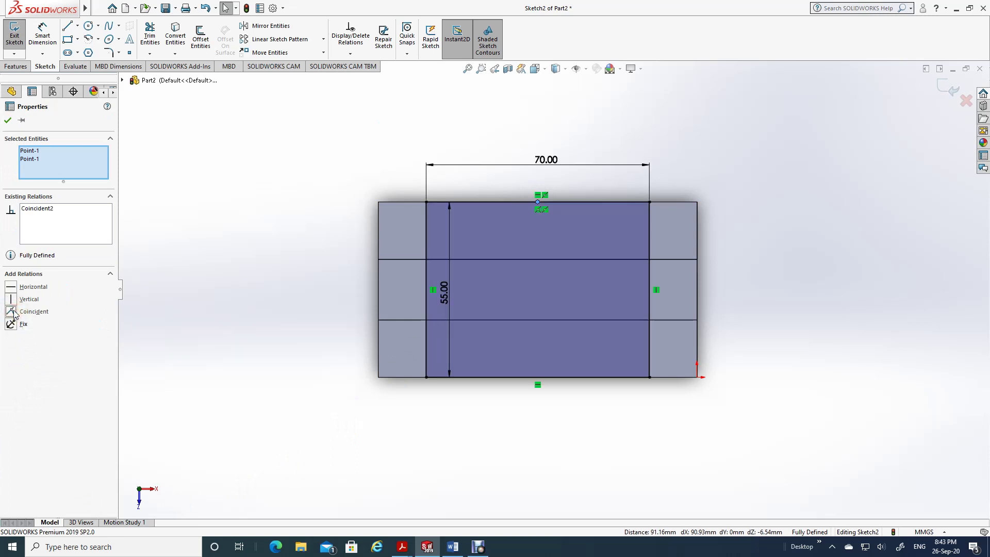
pyautogui.click(7, 121)
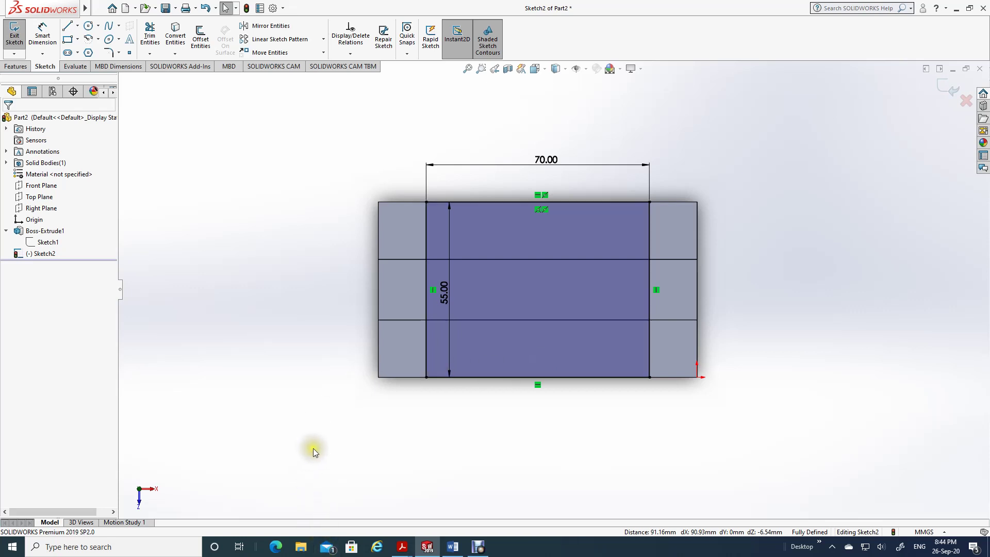
# - Consult the drawing in Word, return to SOLIDWORKS and make a blind extruded cut of the rectangle 15 mm deep into the block
pyautogui.click(451, 547)
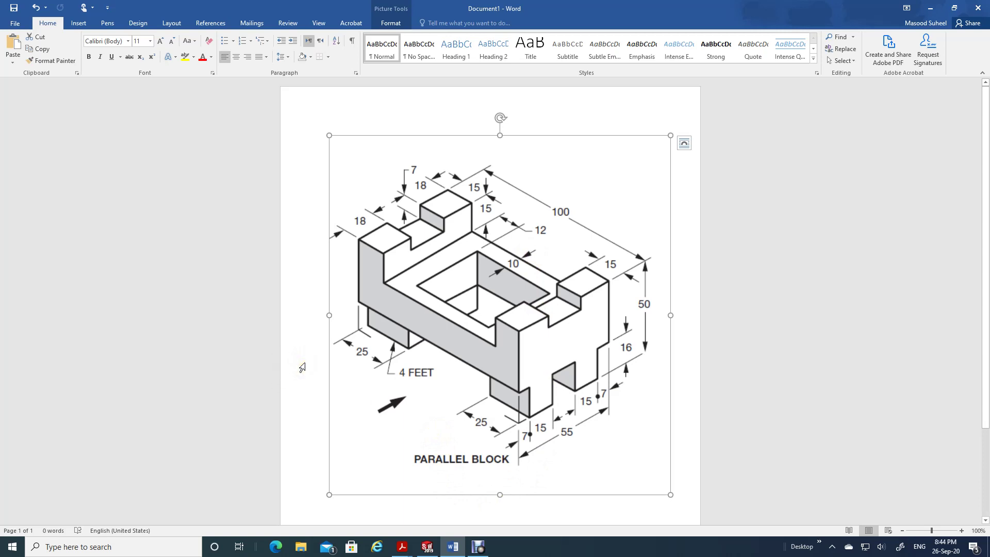
pyautogui.click(432, 550)
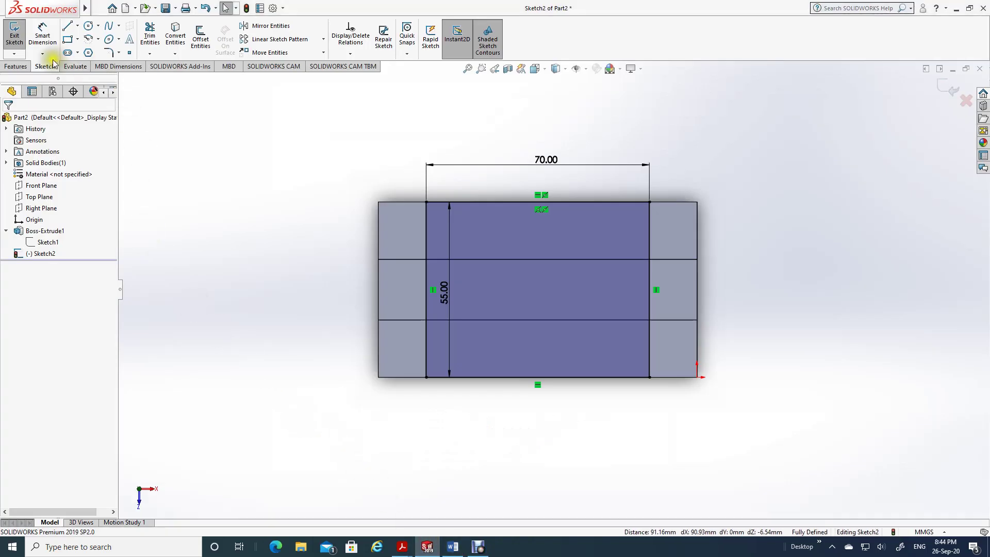
pyautogui.click(19, 67)
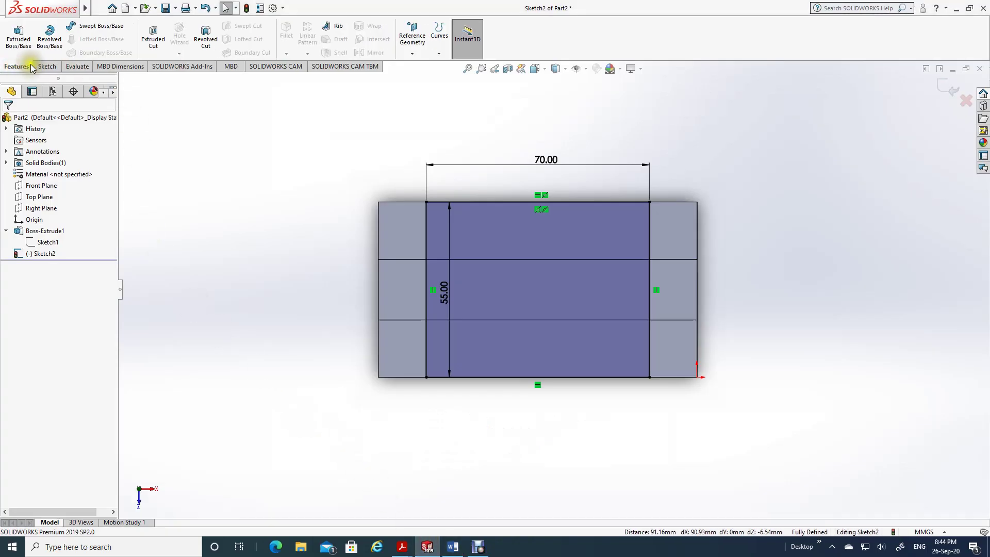
pyautogui.click(156, 35)
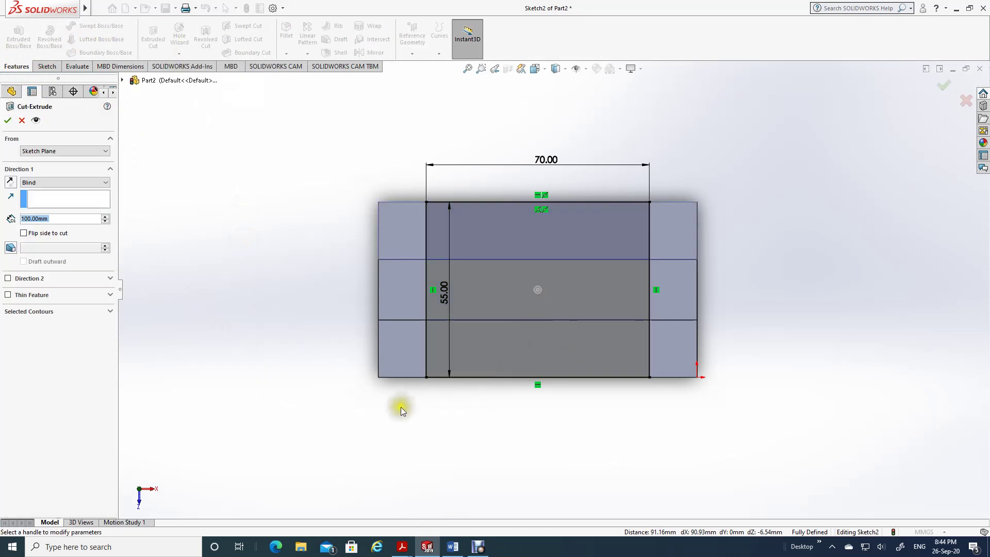
pyautogui.moveTo(372, 413)
pyautogui.mouseDown(button='middle')
pyautogui.moveTo(373, 340)
pyautogui.moveTo(366, 310)
pyautogui.moveTo(350, 313)
pyautogui.moveTo(360, 309)
pyautogui.mouseUp(button='middle')
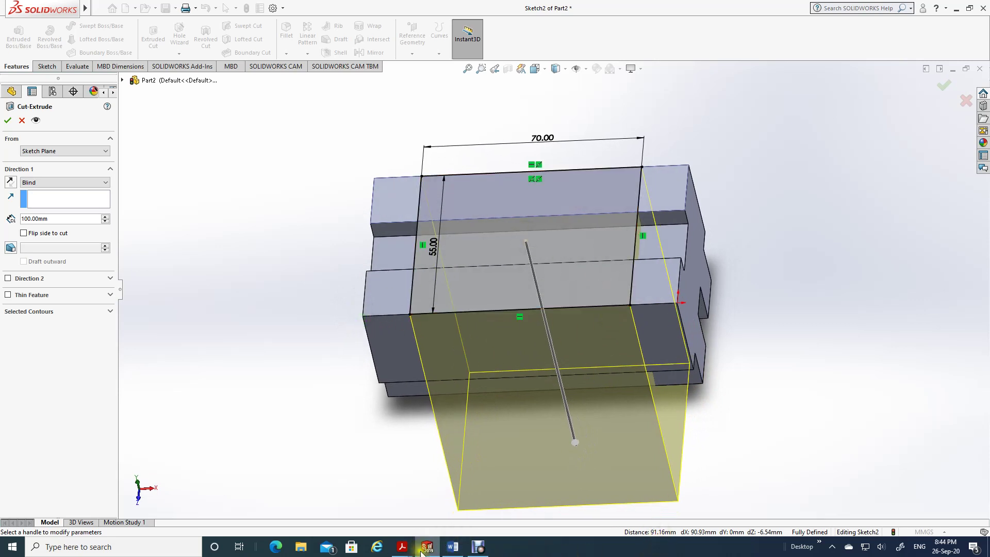
pyautogui.click(446, 551)
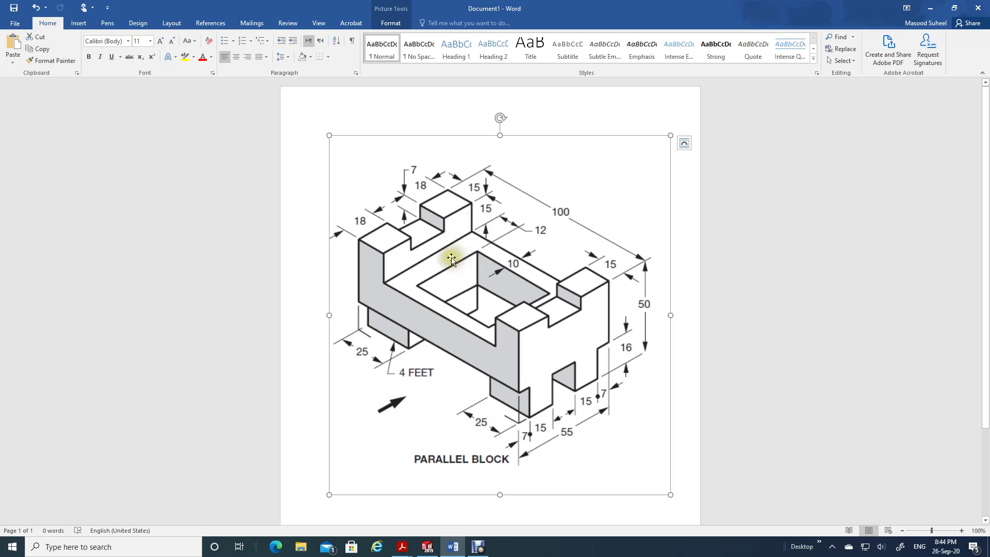
pyautogui.click(427, 547)
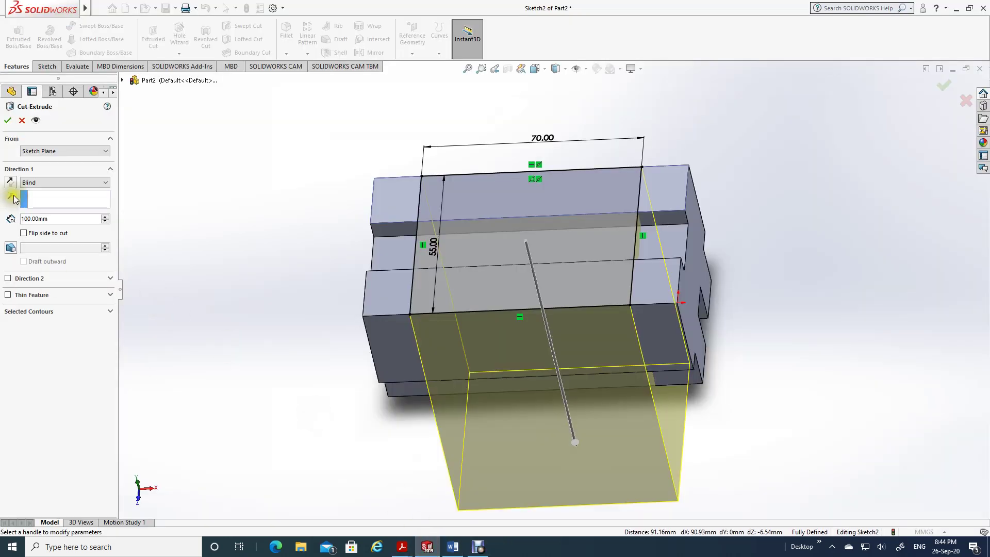
pyautogui.click(50, 223)
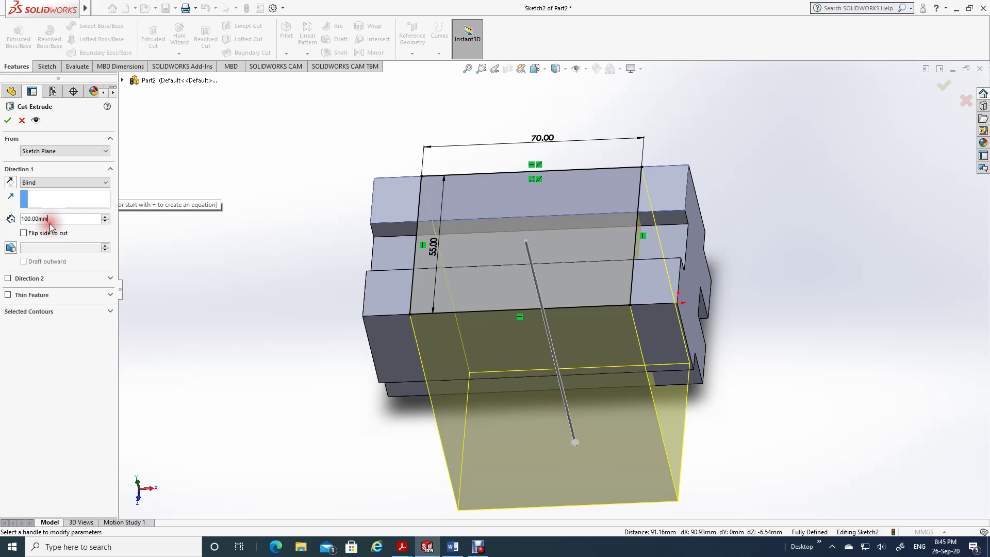
pyautogui.moveTo(61, 221); pyautogui.dragTo(17, 222)
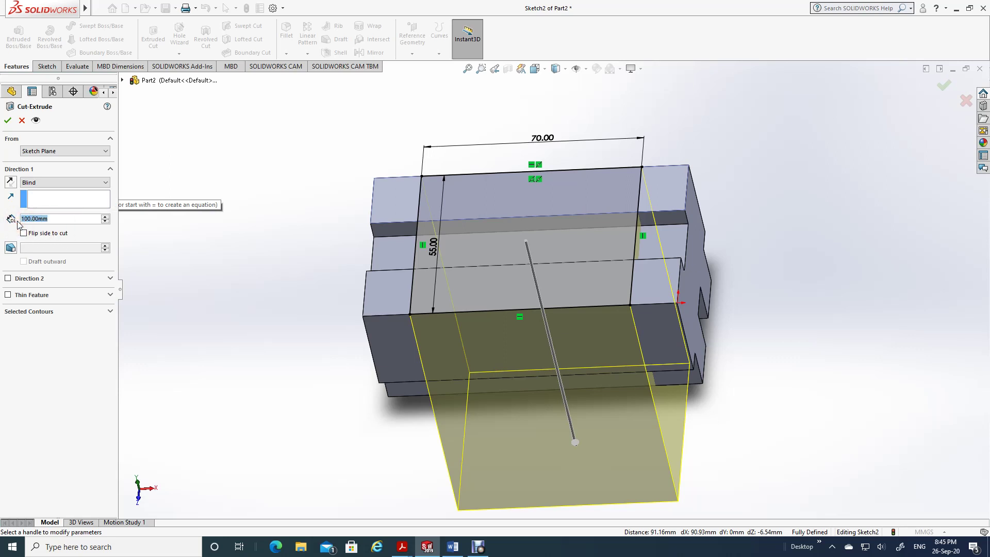
pyautogui.write('15')
pyautogui.press('Return')
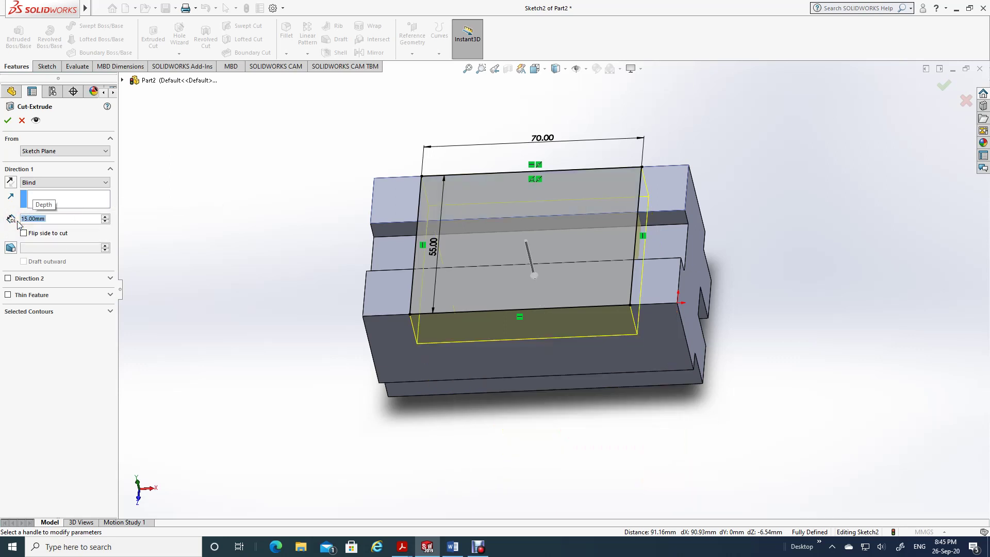
pyautogui.click(8, 120)
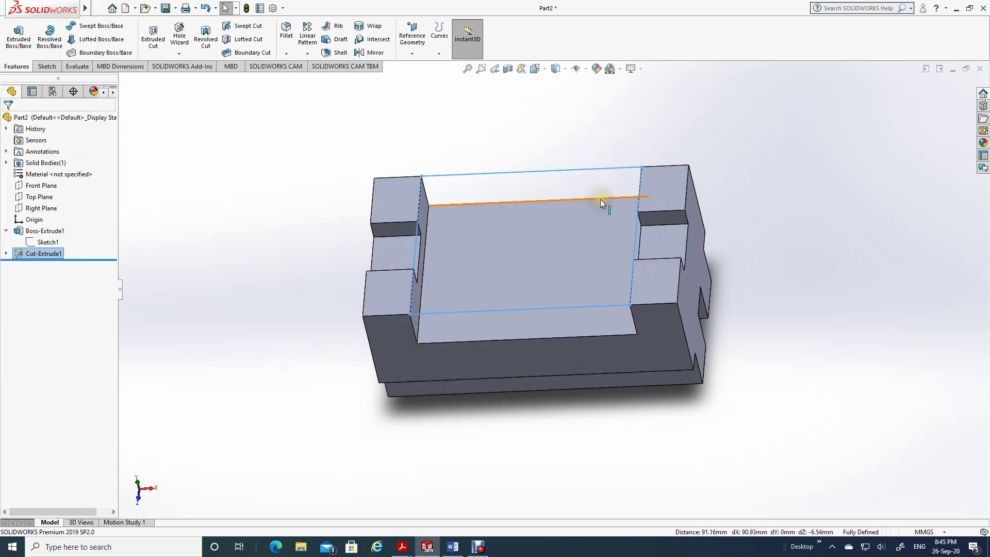
# - Select the recessed floor face of the central top cut and orient the view normal to it
pyautogui.middleClick(527, 455)
pyautogui.moveTo(527, 455); pyautogui.dragTo(608, 205, button='middle')
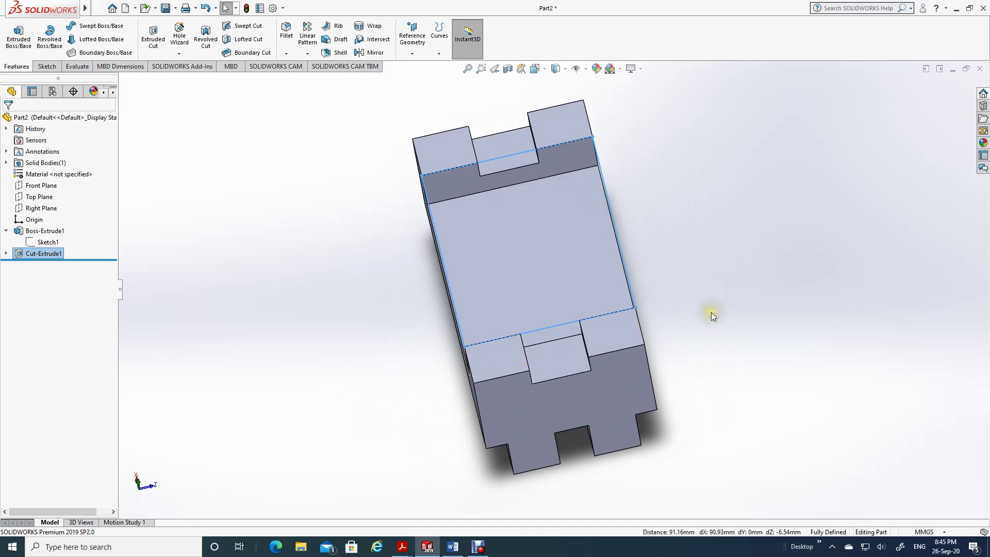
pyautogui.press('space')
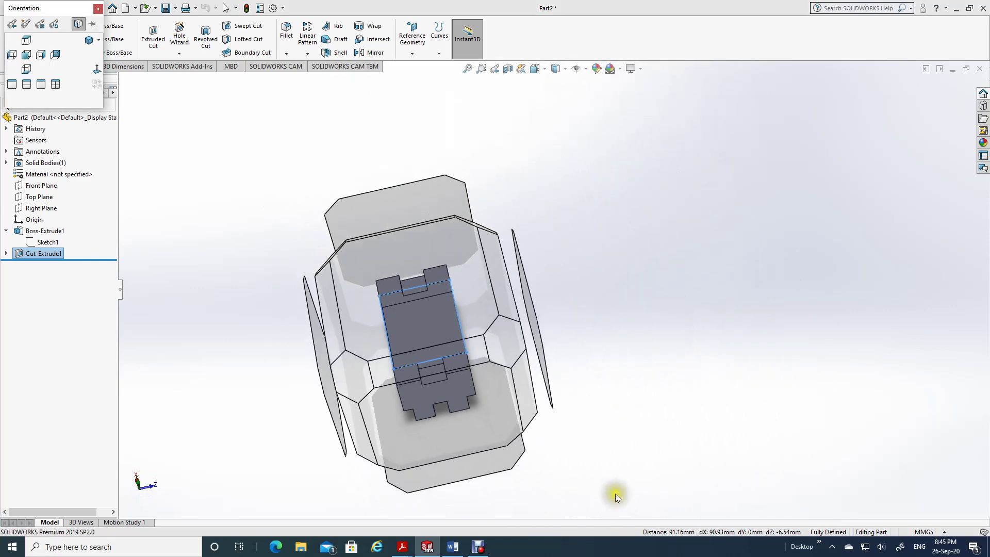
pyautogui.moveTo(509, 346)
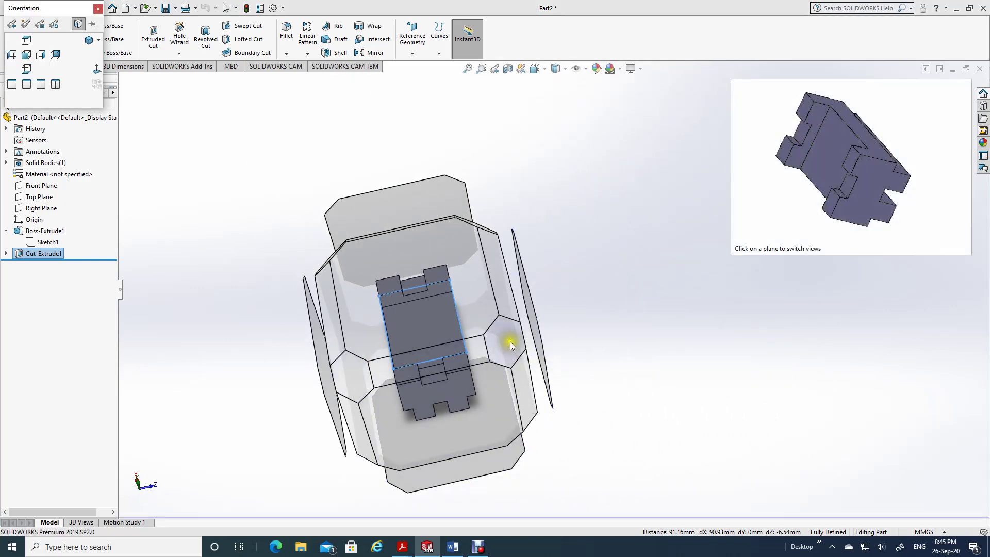
pyautogui.click(502, 348)
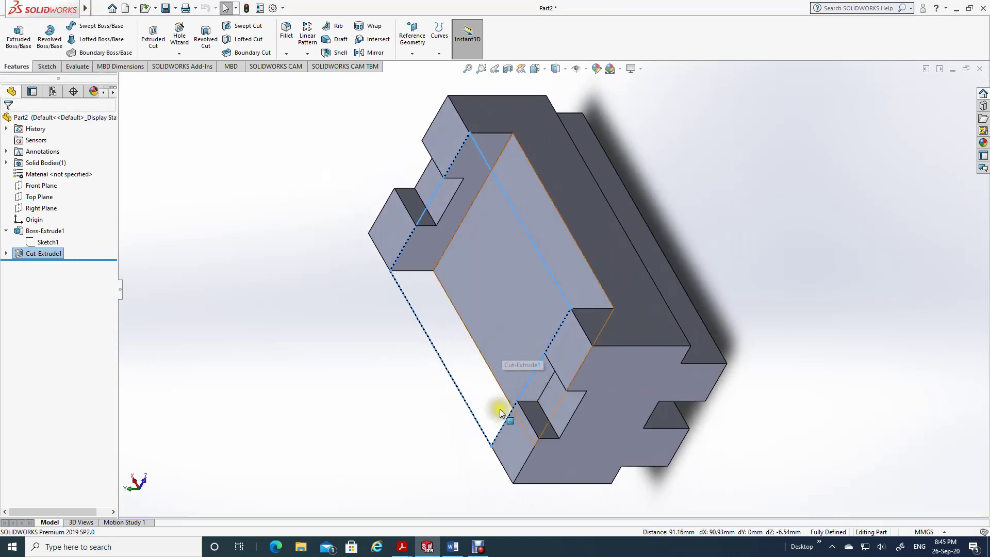
pyautogui.click(520, 445)
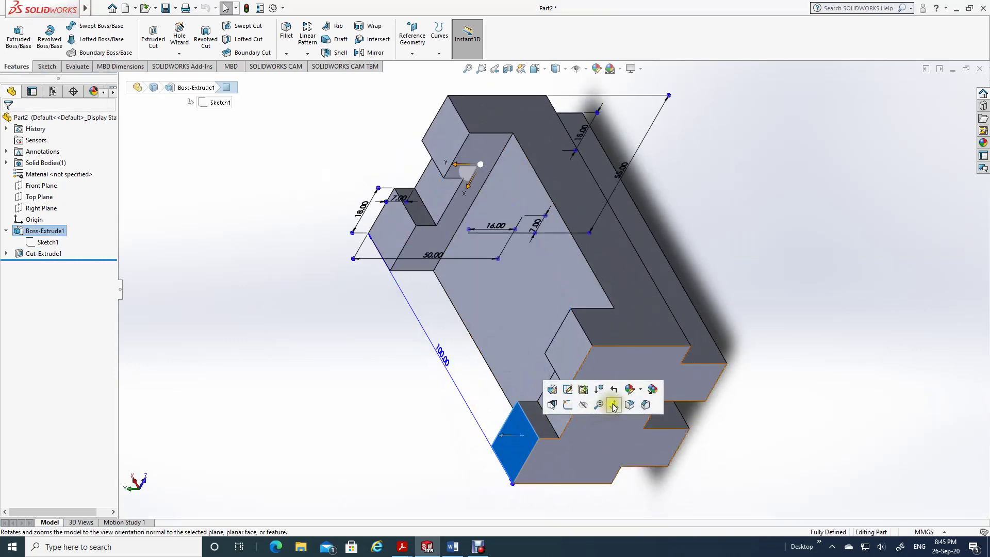
pyautogui.click(352, 508)
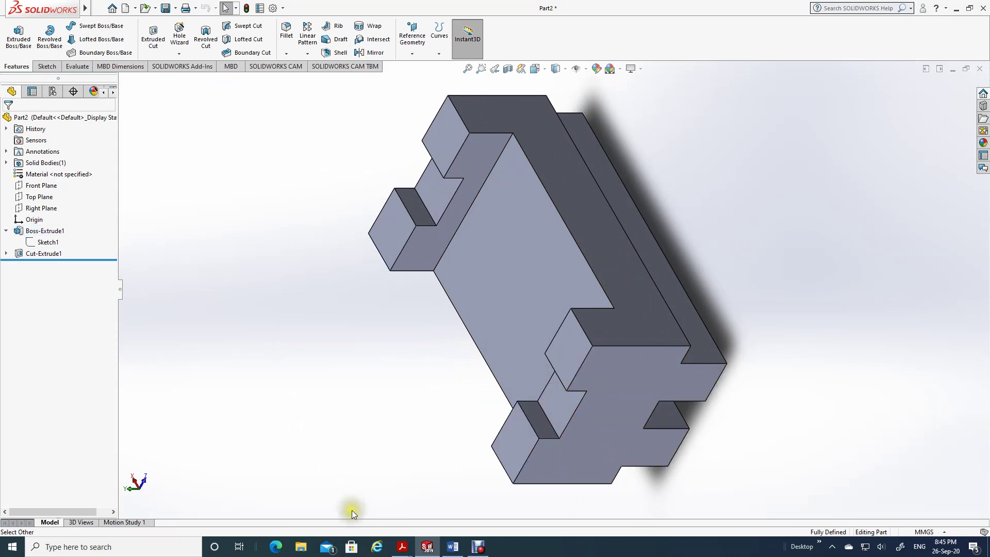
pyautogui.click(496, 274)
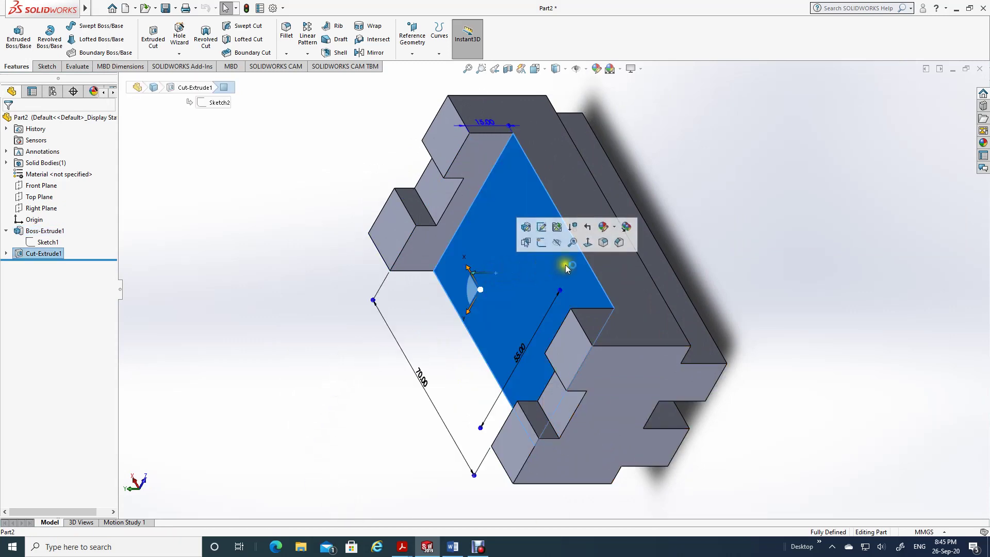
pyautogui.click(587, 243)
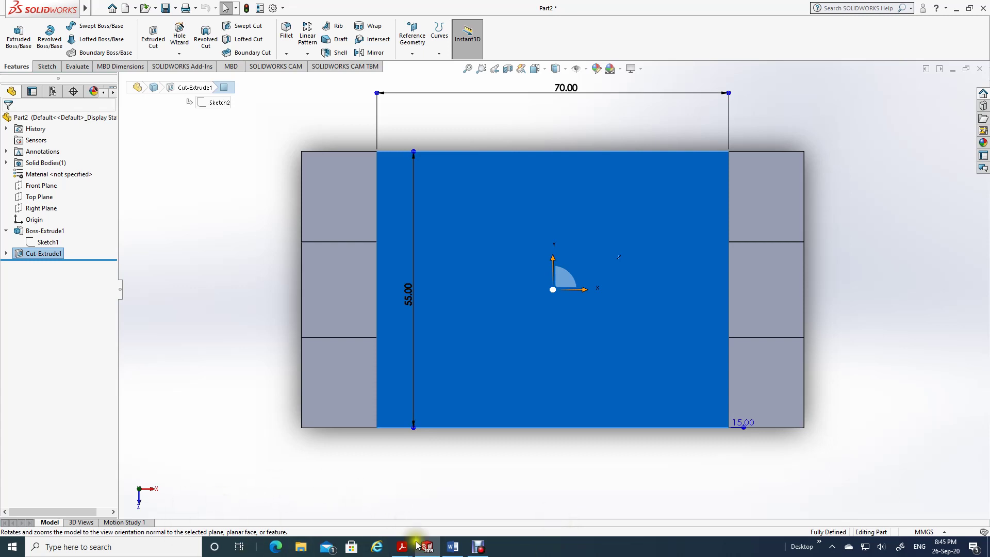
# - Check the drawing in Word, return to SOLIDWORKS and sketch a corner rectangle about 29 by 20 mm on the floor face's plane, beside the block
pyautogui.click(452, 546)
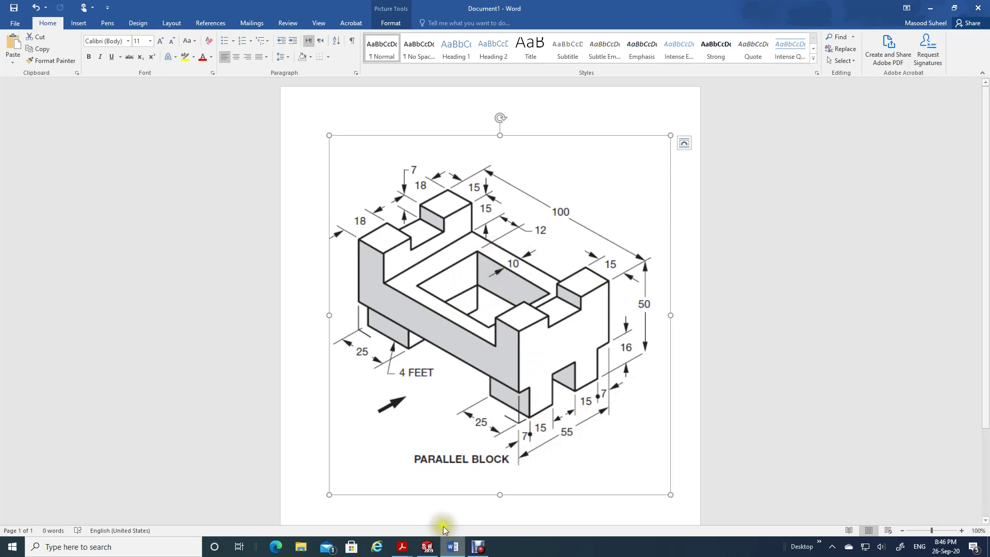
pyautogui.click(427, 546)
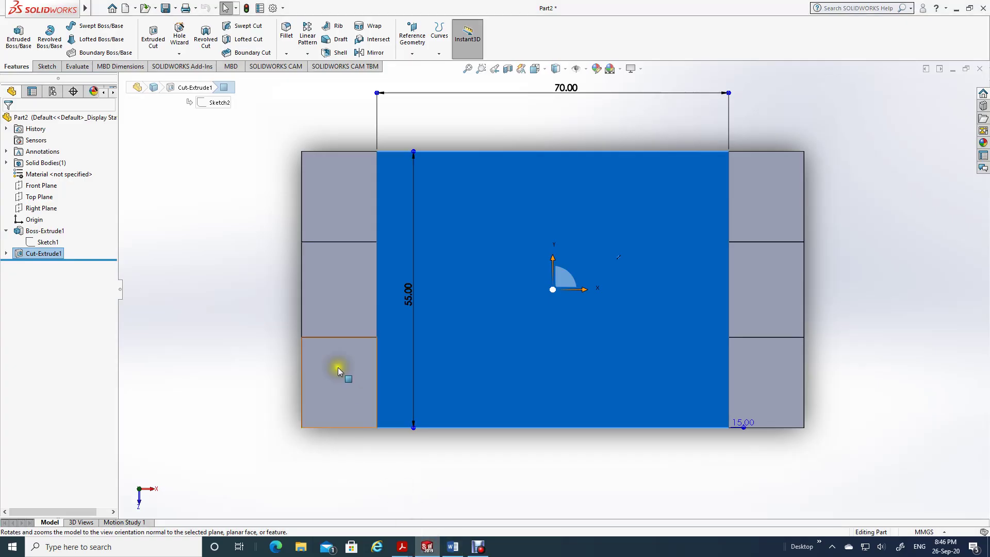
pyautogui.click(45, 67)
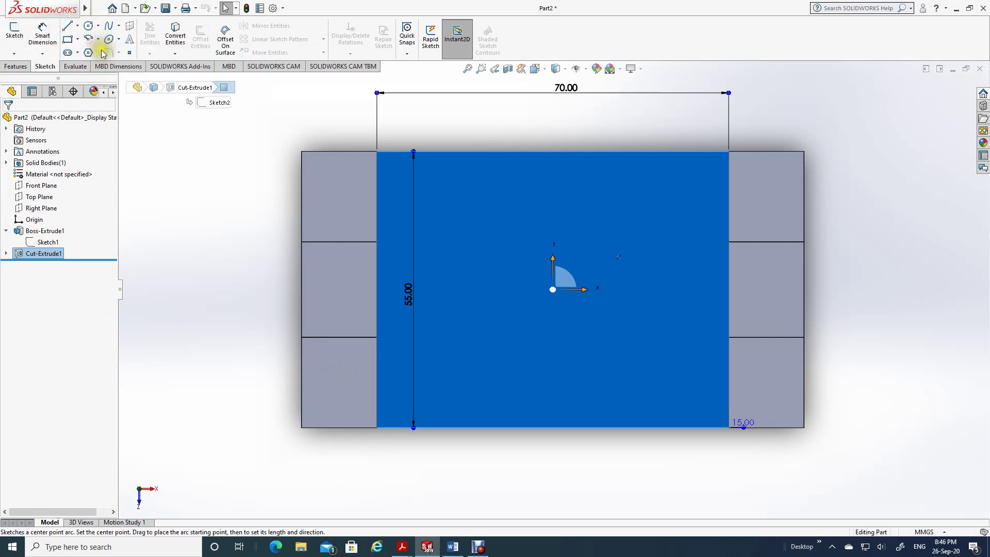
pyautogui.click(77, 39)
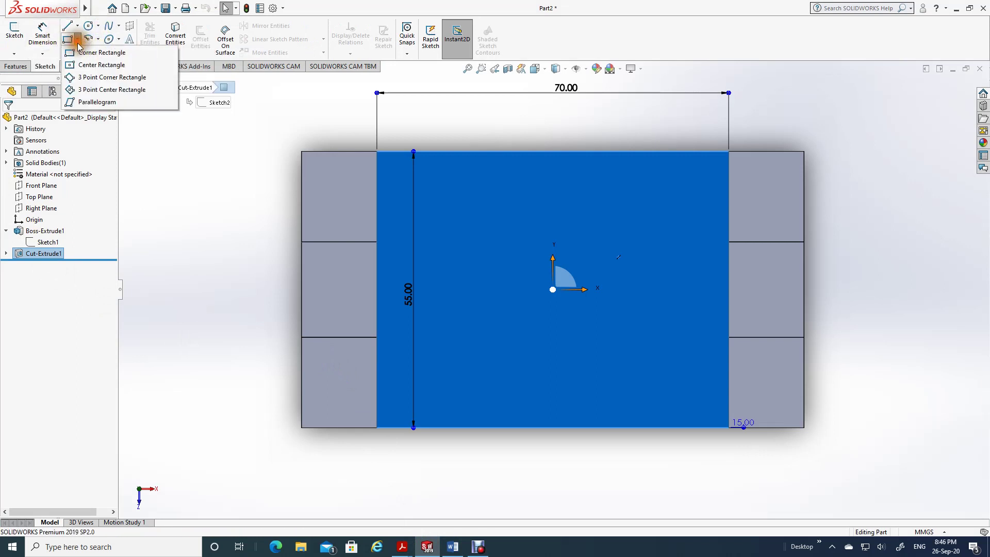
pyautogui.click(77, 52)
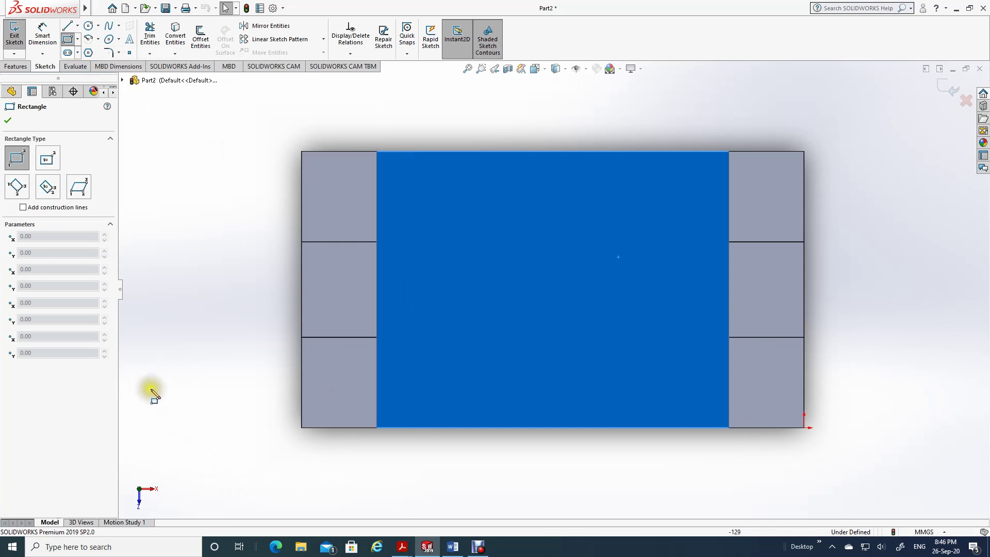
pyautogui.click(137, 353)
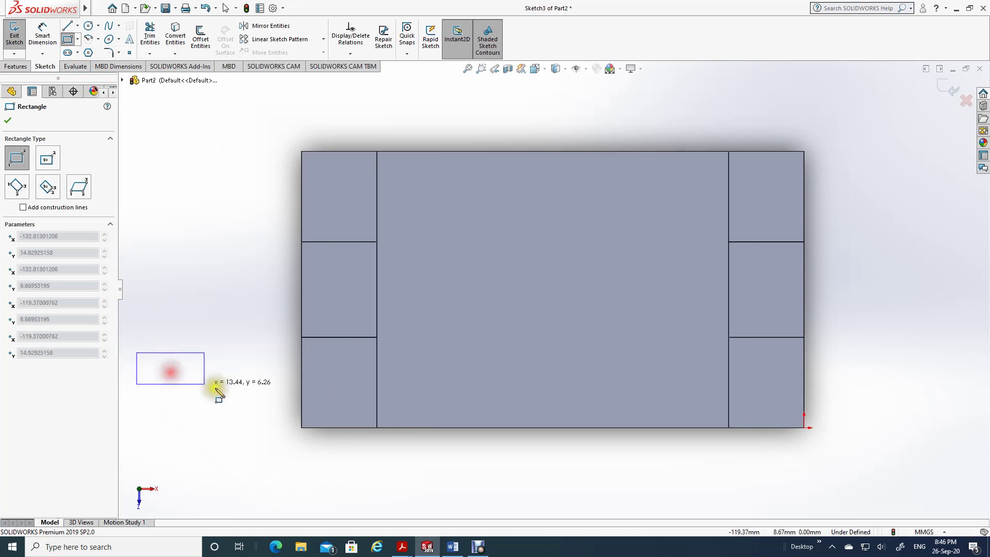
pyautogui.click(280, 451)
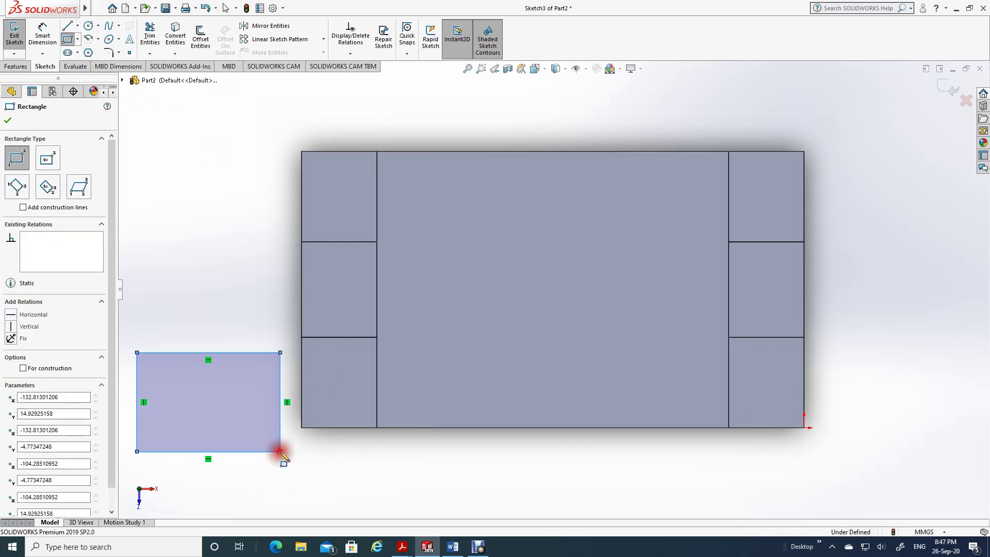
pyautogui.click(8, 120)
# - Dimension the distance between the new rectangle's two horizontal edges as 35 mm
pyautogui.click(46, 32)
pyautogui.click(177, 352)
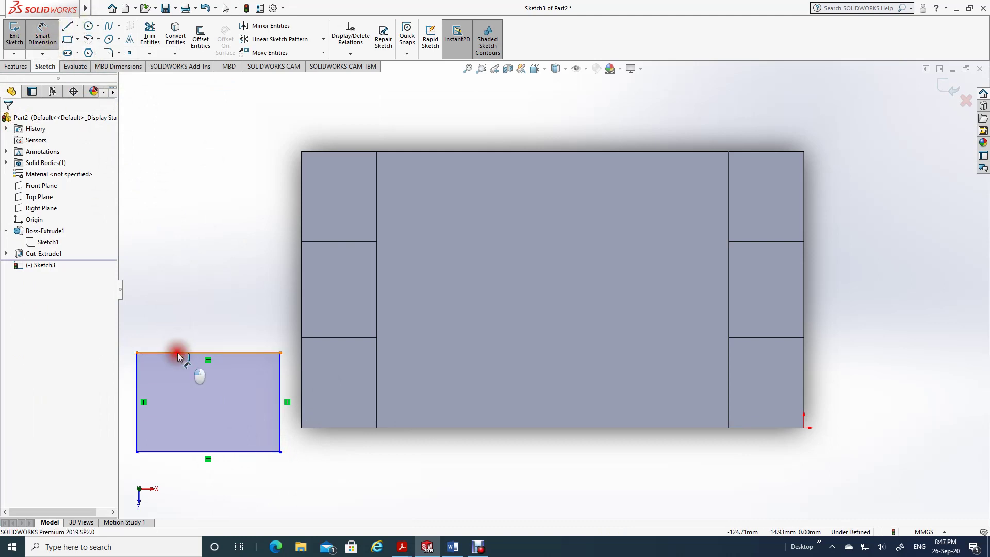
pyautogui.click(179, 451)
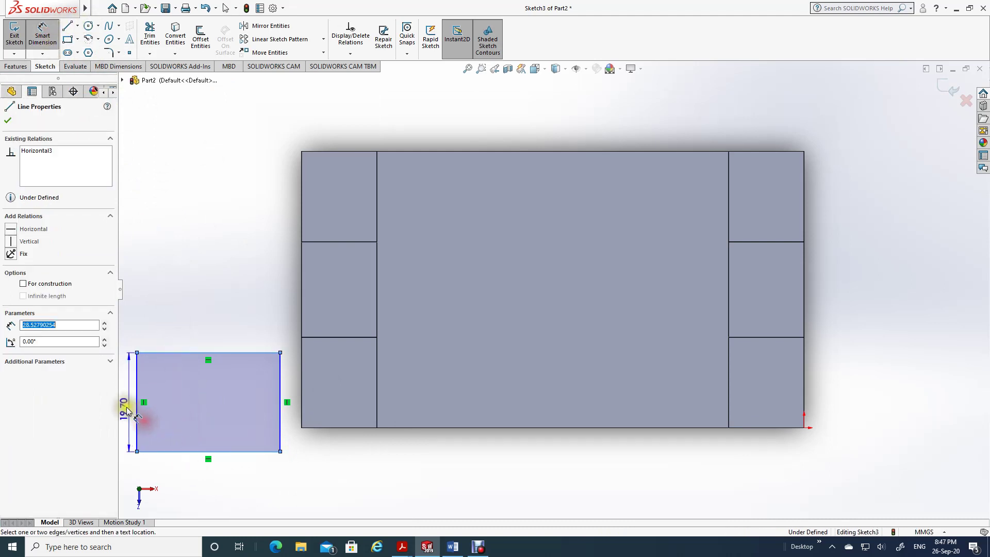
pyautogui.click(132, 408)
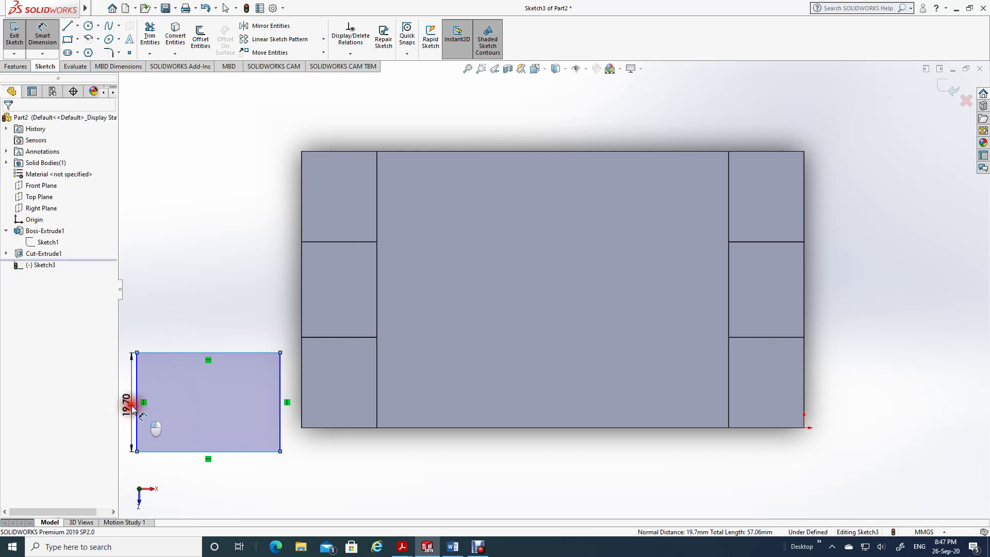
pyautogui.write('35')
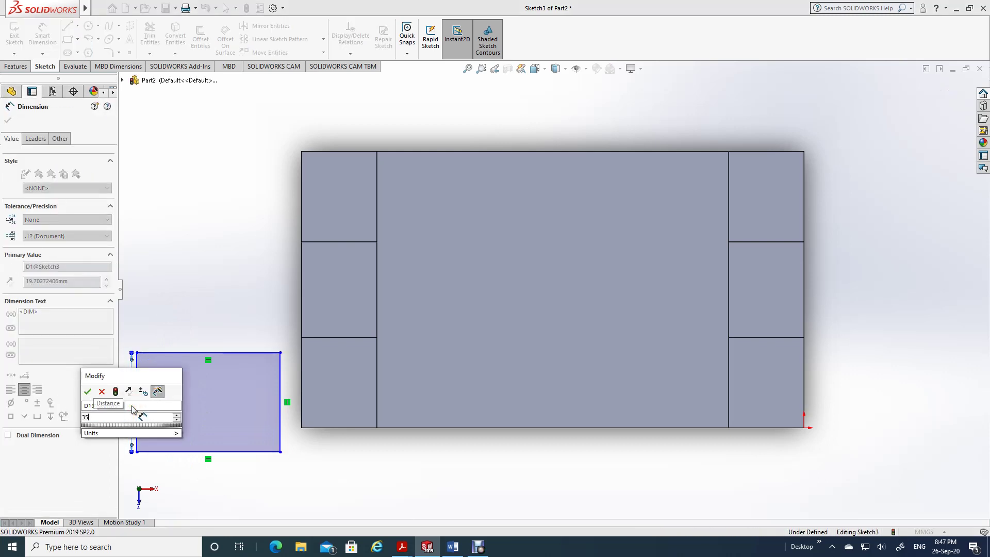
pyautogui.press('Return')
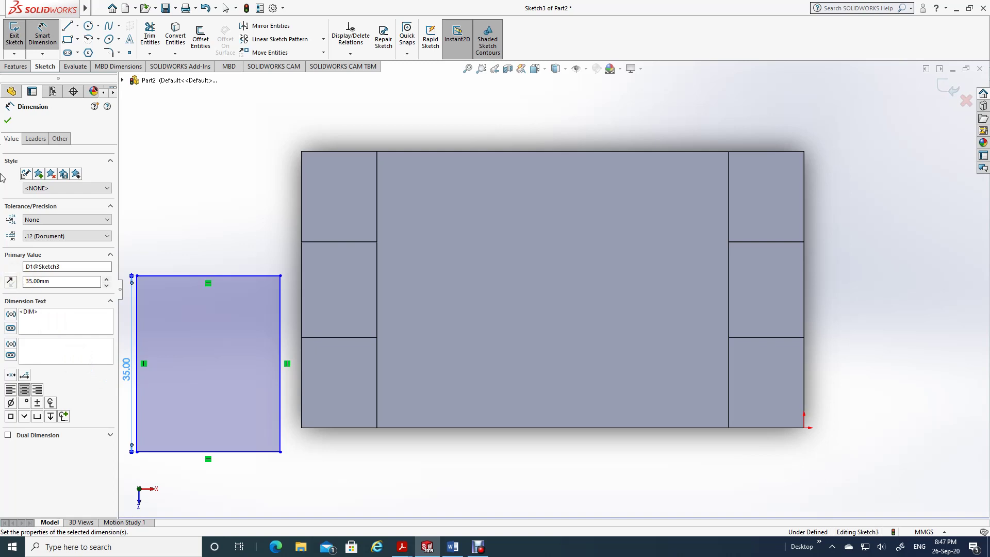
pyautogui.click(7, 120)
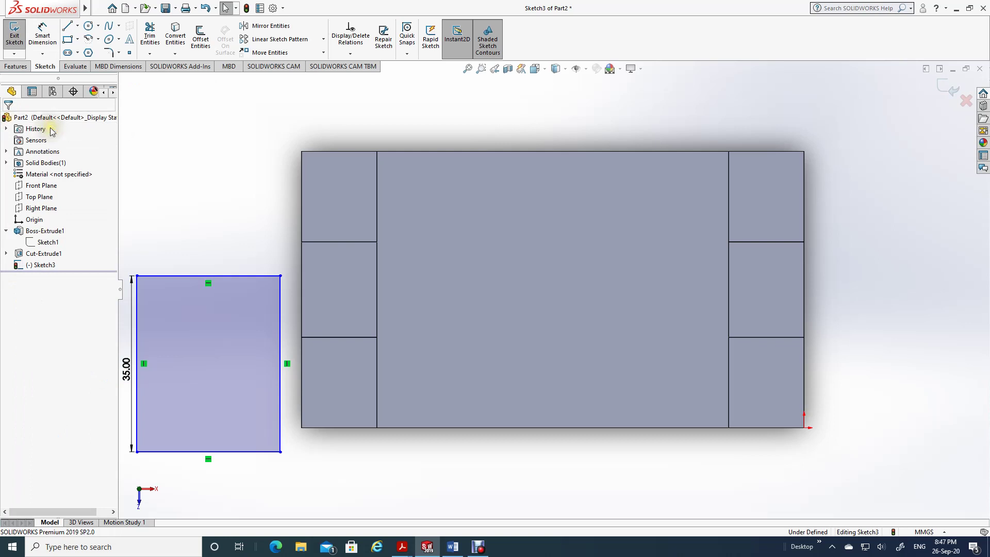
# - Dimension the distance between the rectangle's two vertical edges as 50 mm
pyautogui.click(41, 34)
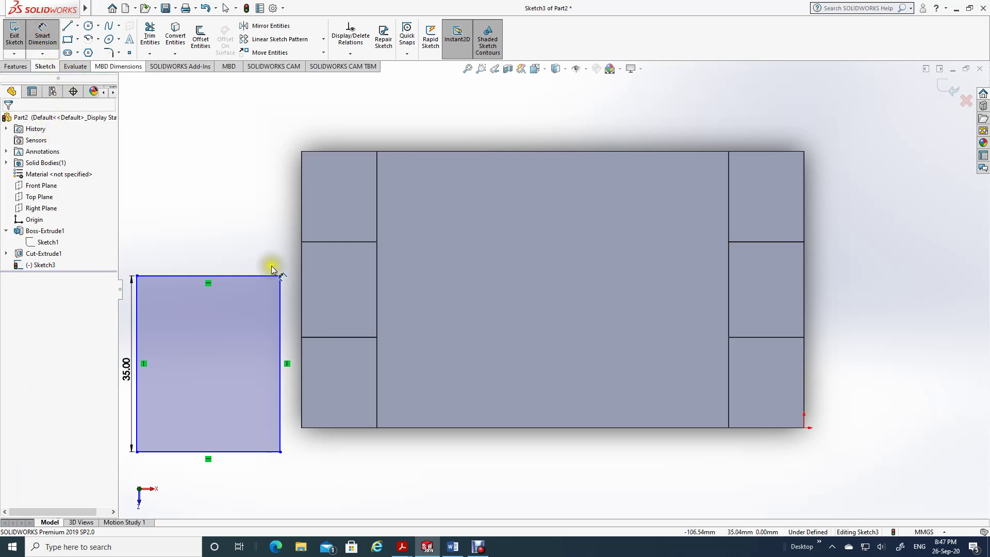
pyautogui.click(281, 321)
pyautogui.click(137, 316)
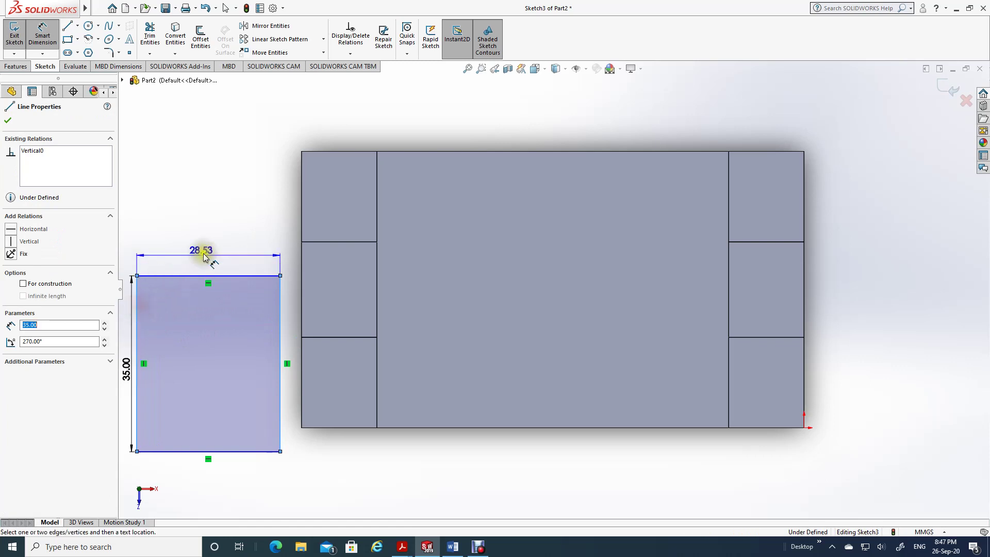
pyautogui.click(202, 246)
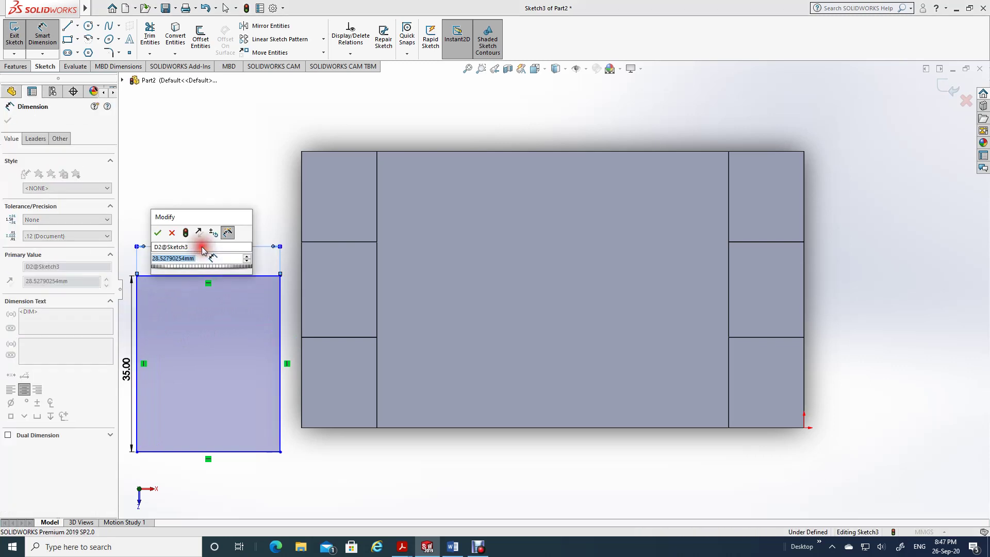
pyautogui.write('50')
pyautogui.press('Return')
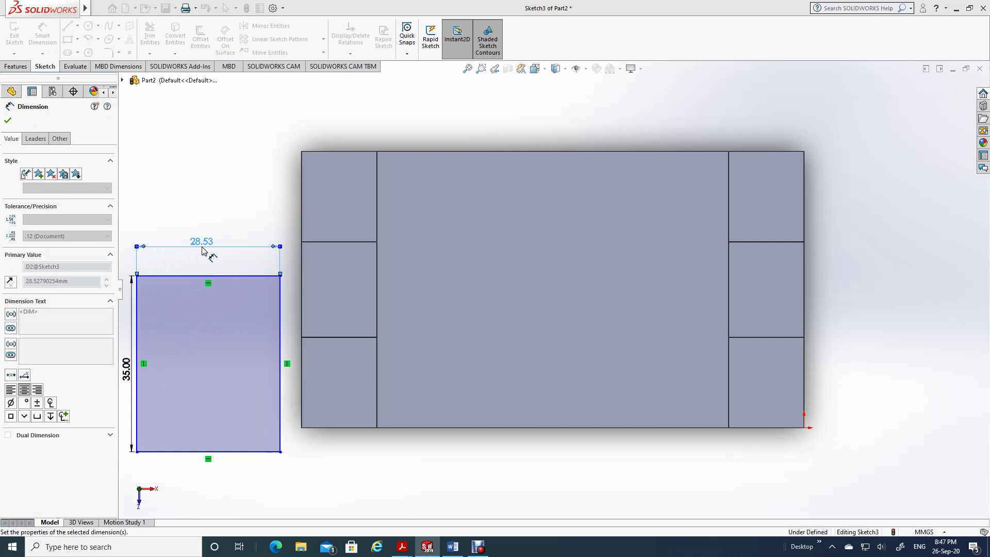
pyautogui.click(8, 123)
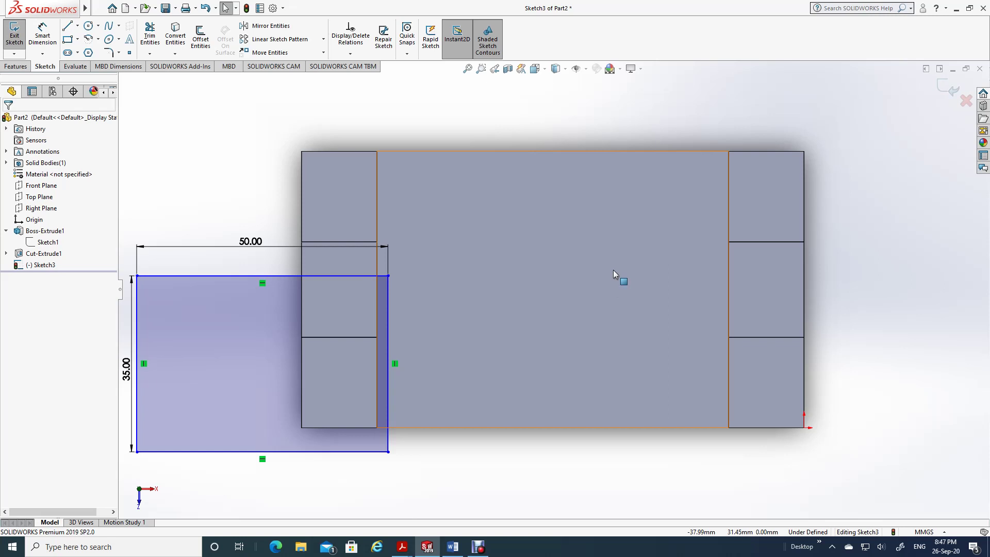
# - Make the midpoint of the rectangle's left edge coincident with the midpoint of the recessed floor's left edge
pyautogui.click(155, 454)
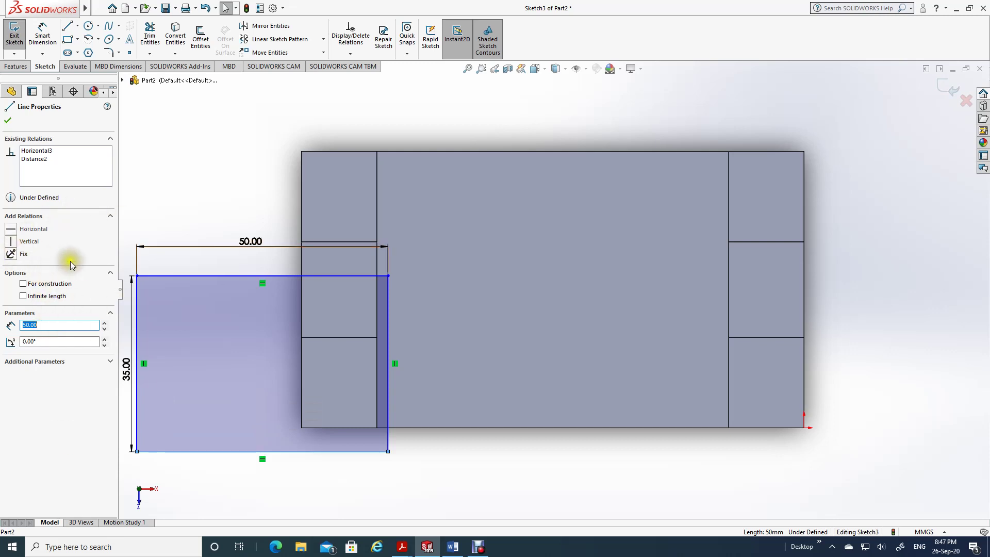
pyautogui.click(159, 430)
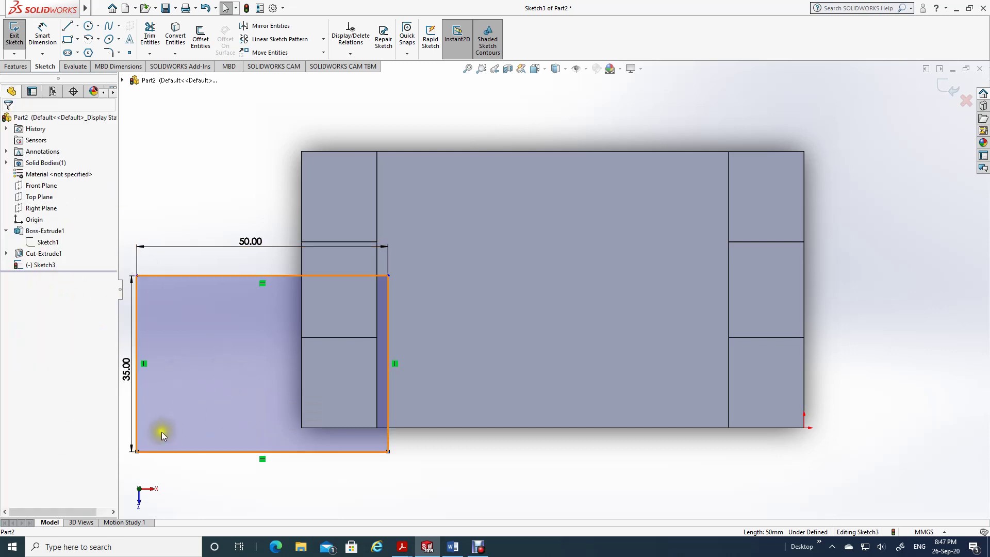
pyautogui.click(136, 357)
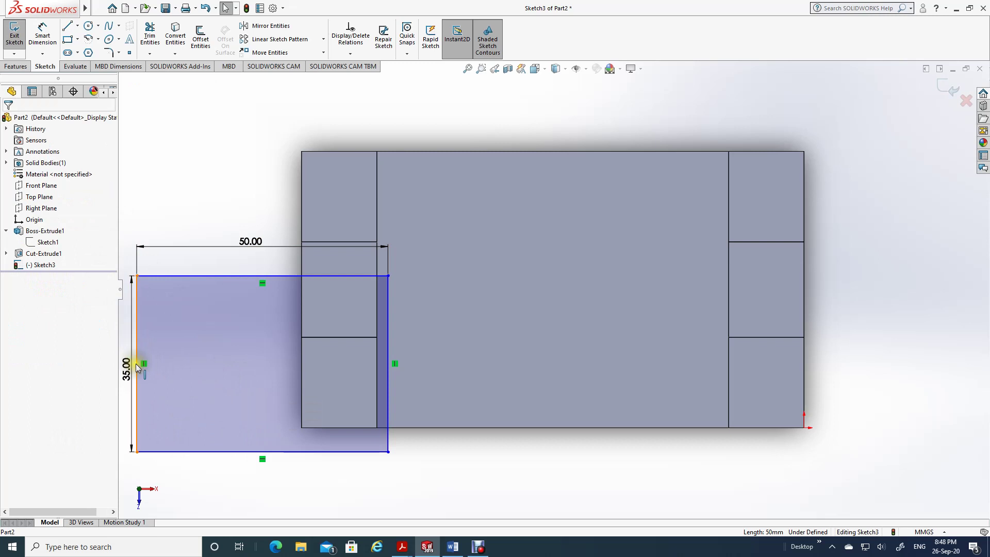
pyautogui.click(138, 364)
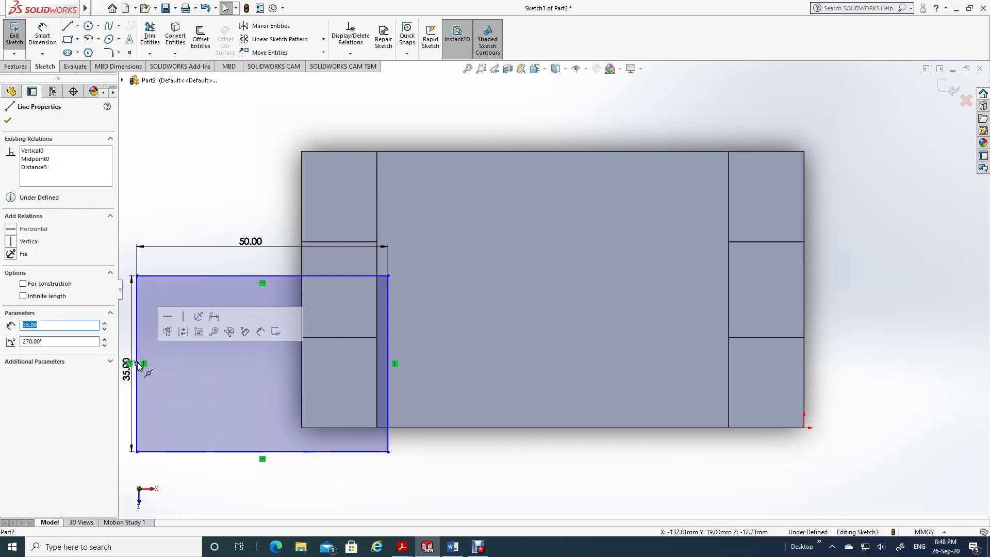
pyautogui.click(376, 289)
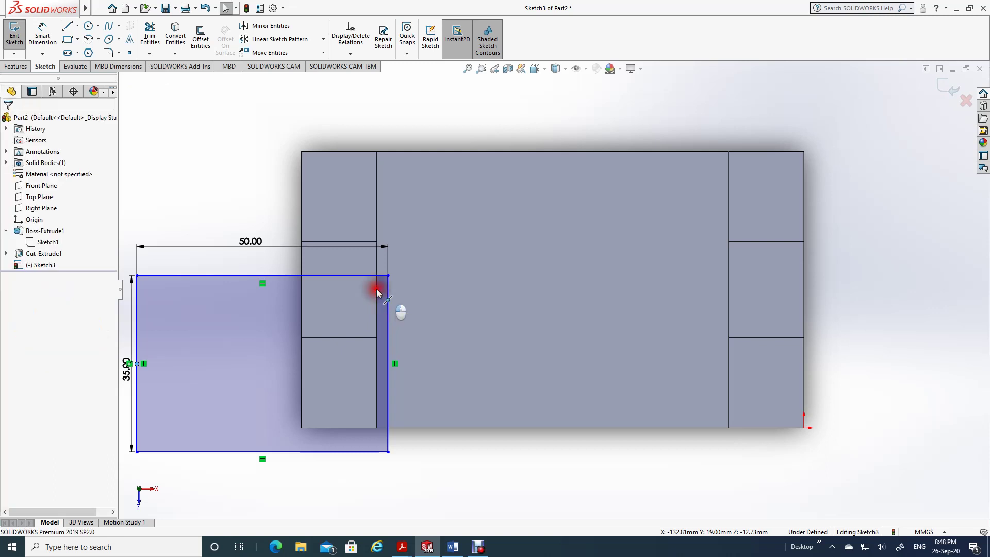
pyautogui.keyDown('ctrl'); pyautogui.click(384, 289); pyautogui.keyUp('ctrl')
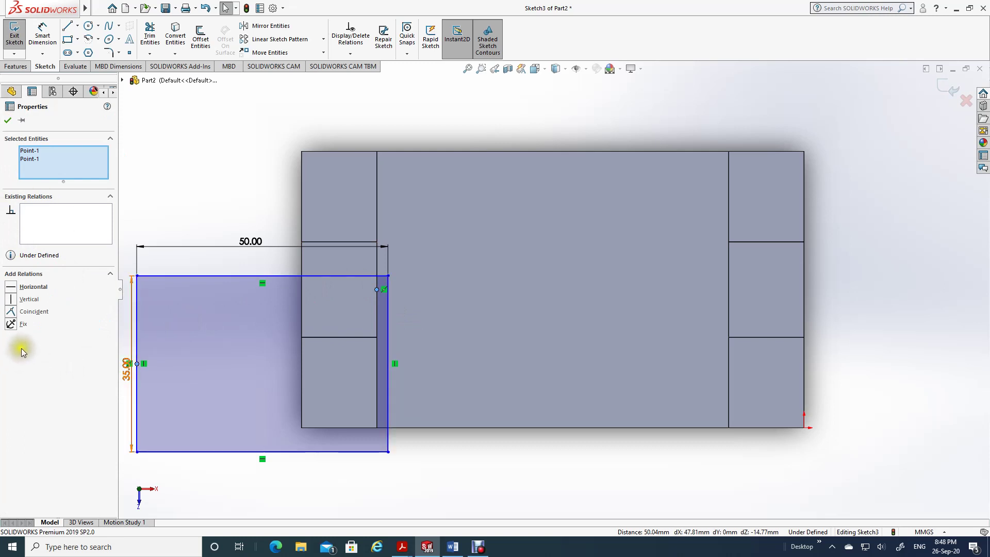
pyautogui.click(35, 312)
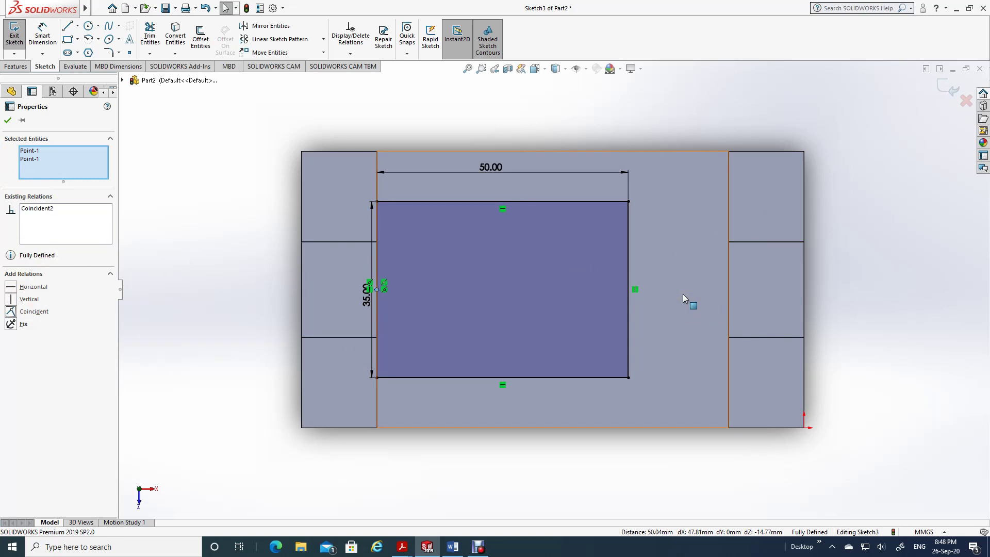
pyautogui.click(8, 120)
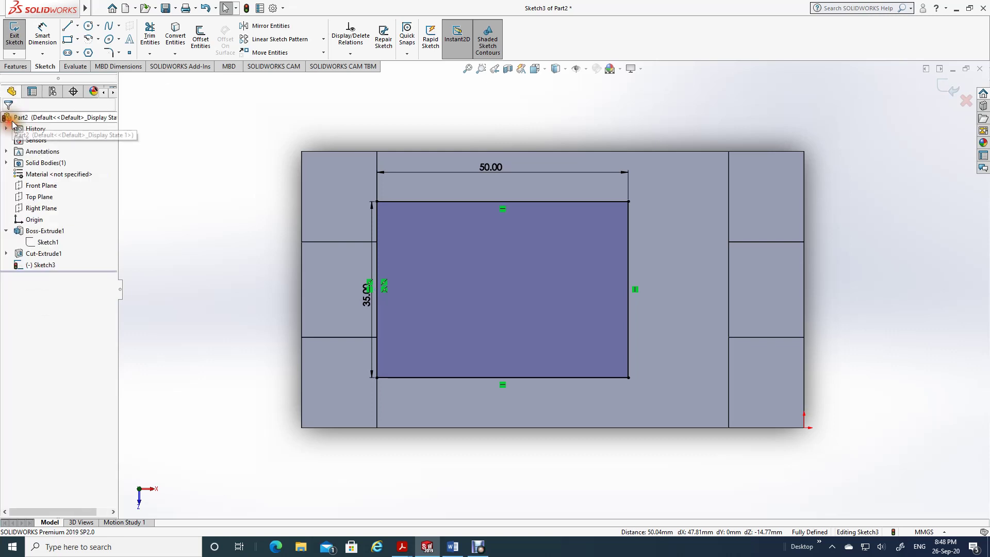
# - Check the drawing in Word, return to SOLIDWORKS and sketch a small corner rectangle about 12 by 9 mm beside the block
pyautogui.click(452, 546)
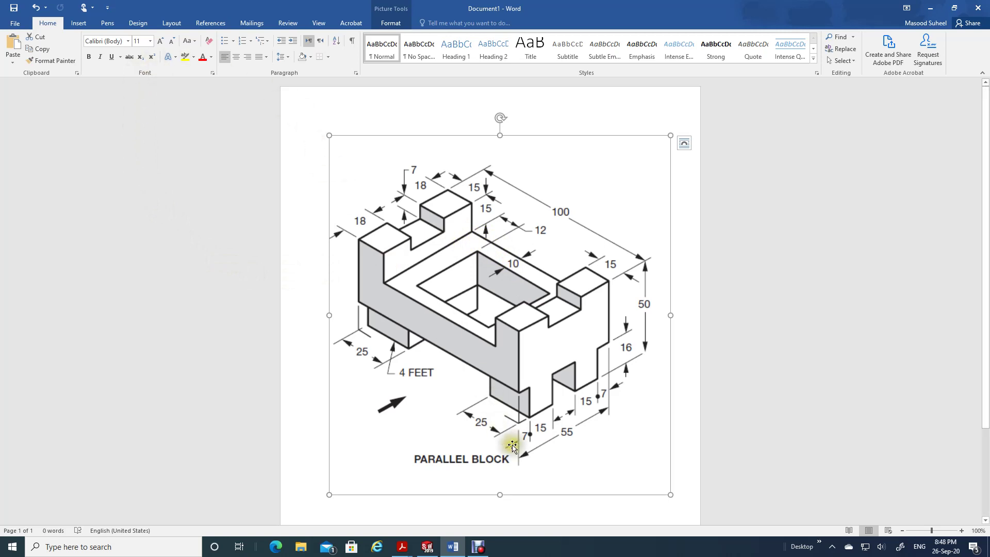
pyautogui.moveTo(425, 550)
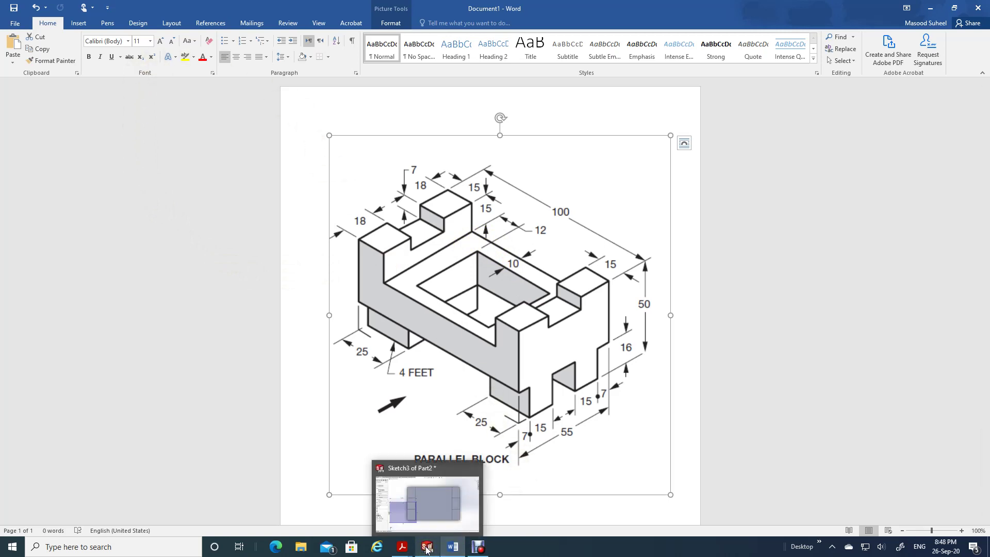
pyautogui.click(392, 528)
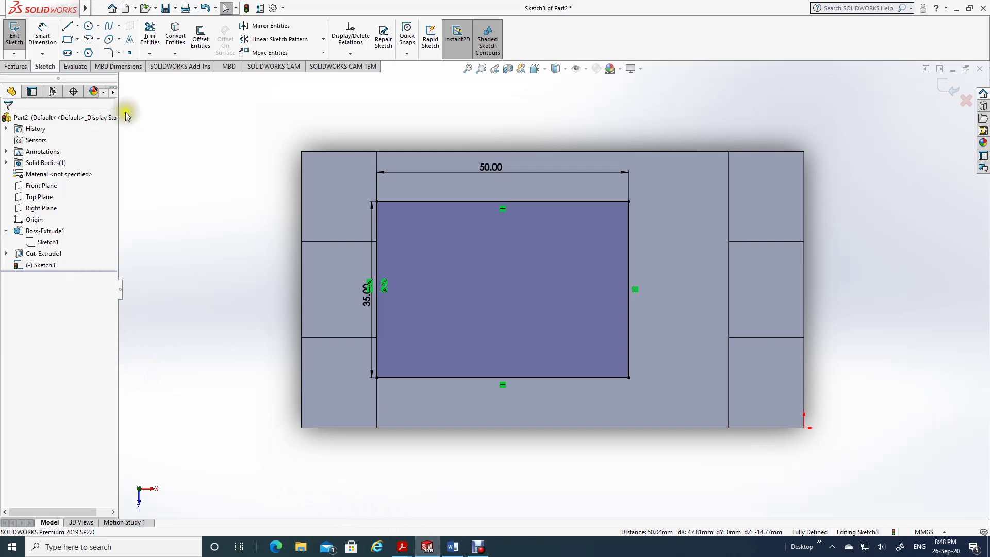
pyautogui.click(77, 39)
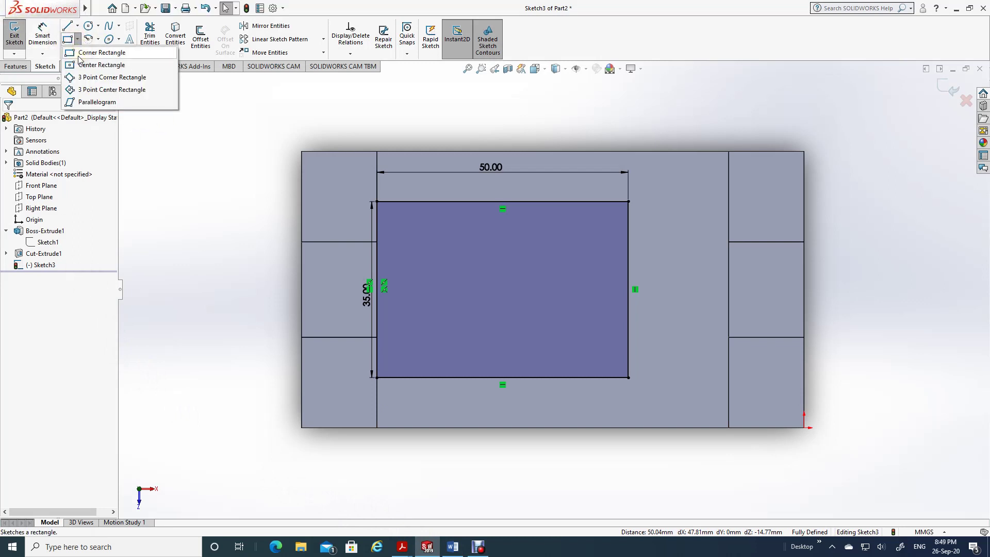
pyautogui.click(102, 52)
pyautogui.click(165, 219)
pyautogui.click(224, 261)
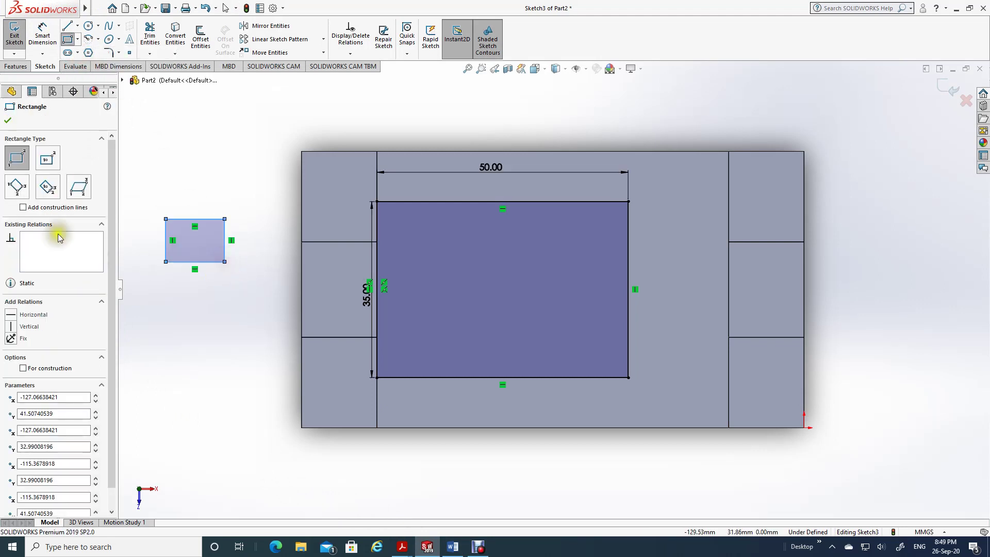
pyautogui.click(9, 122)
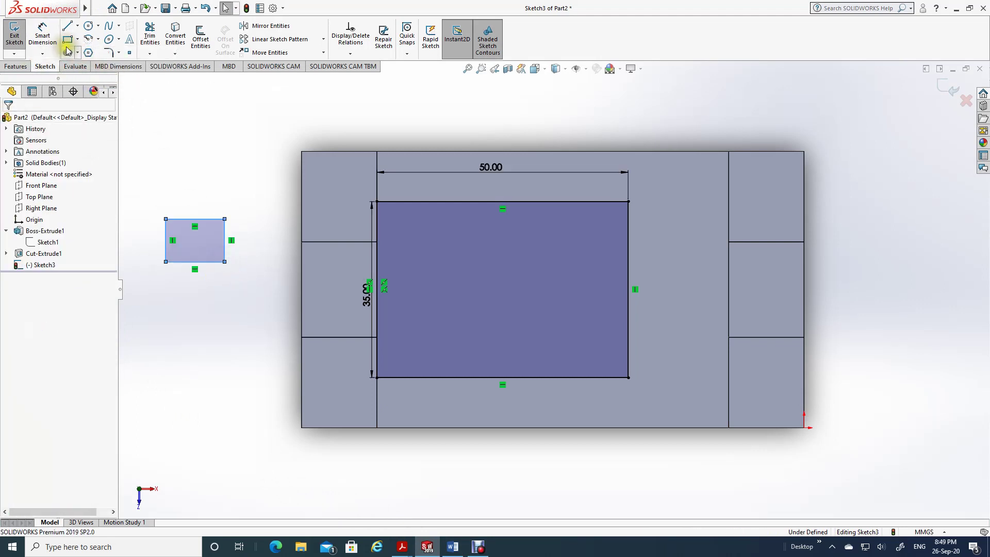
# - Dimension the distance between the small rectangle's two horizontal edges as 10 mm
pyautogui.click(45, 32)
pyautogui.click(184, 260)
pyautogui.click(165, 241)
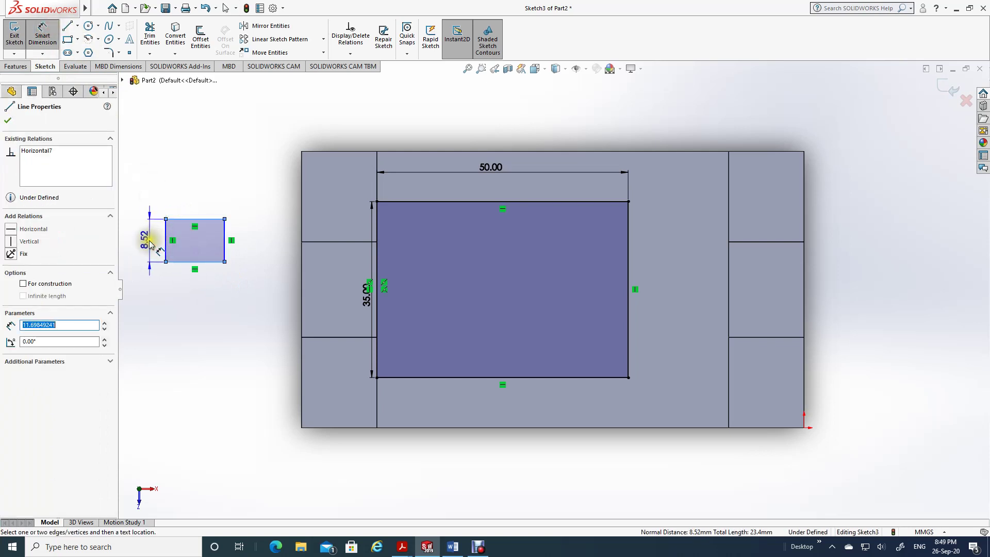
pyautogui.click(148, 241)
pyautogui.write('10')
pyautogui.press('Return')
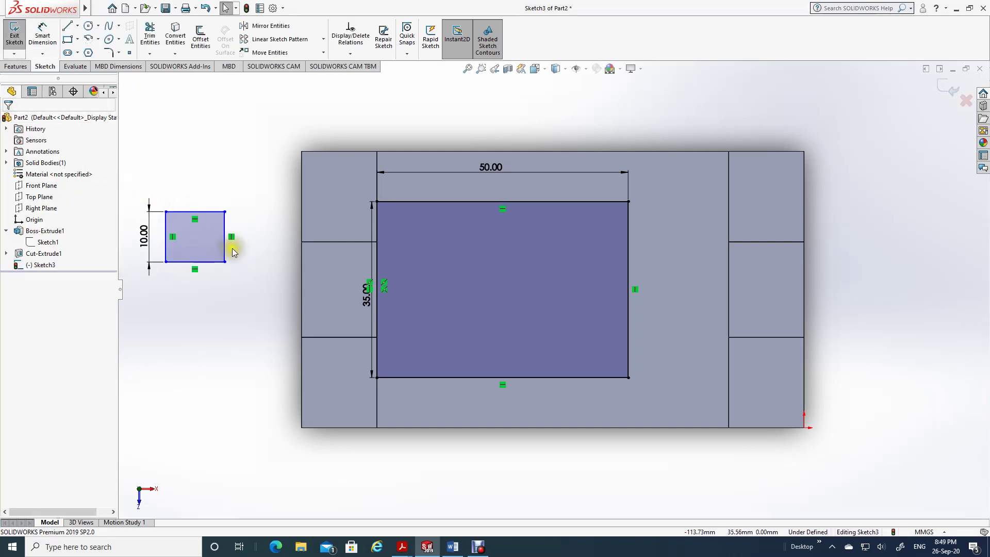
# - Dimension the distance between the small rectangle's two vertical edges as 12 mm
pyautogui.click(42, 32)
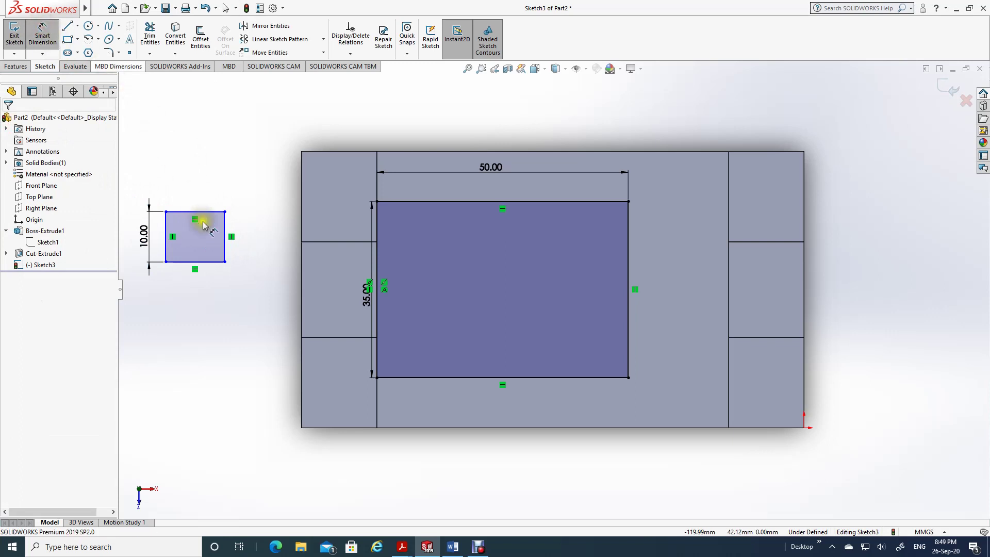
pyautogui.click(224, 232)
pyautogui.click(166, 230)
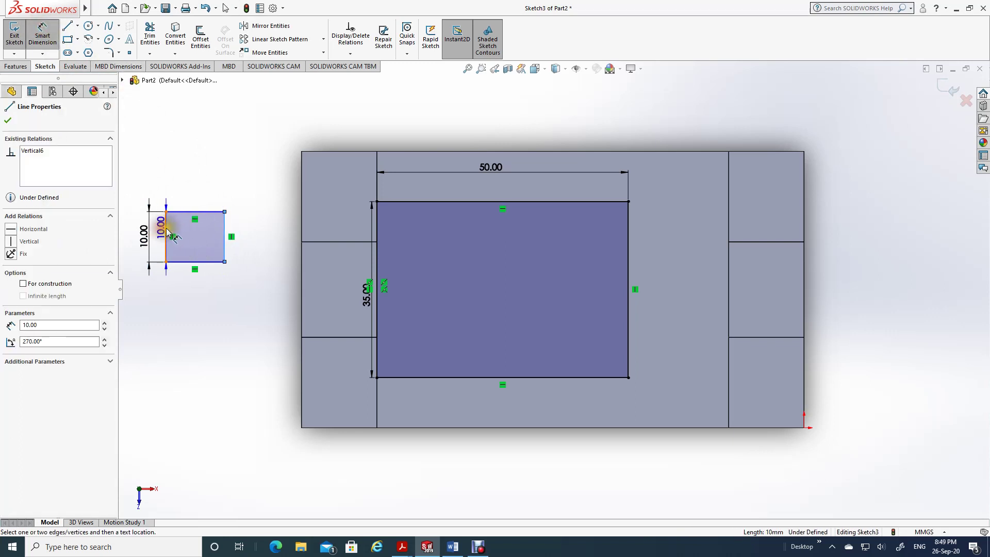
pyautogui.click(199, 188)
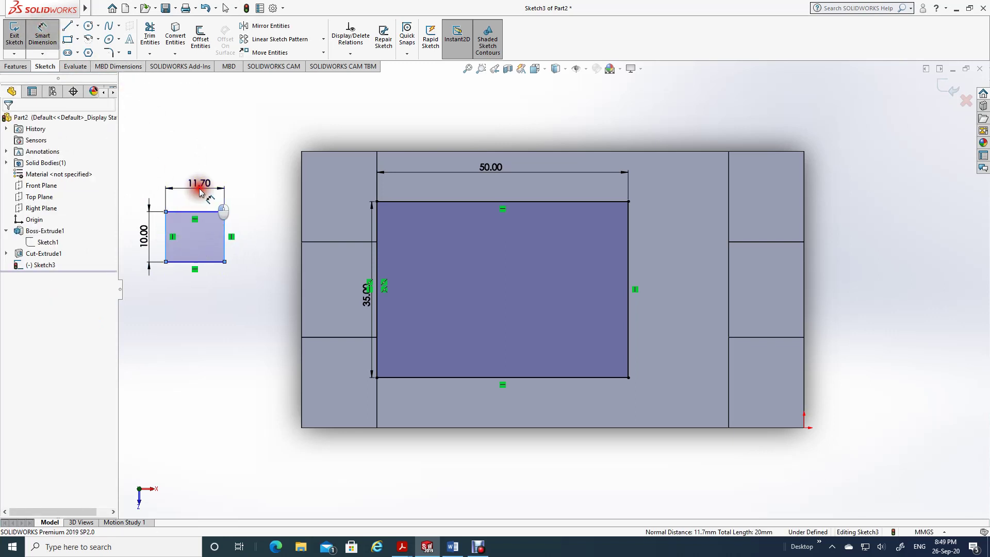
pyautogui.write('12')
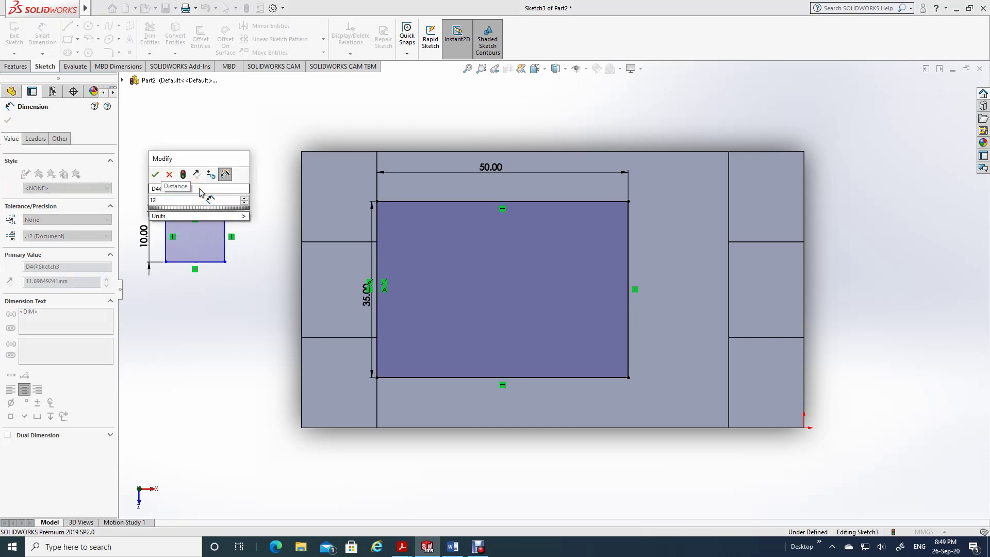
pyautogui.press('Return')
pyautogui.click(8, 122)
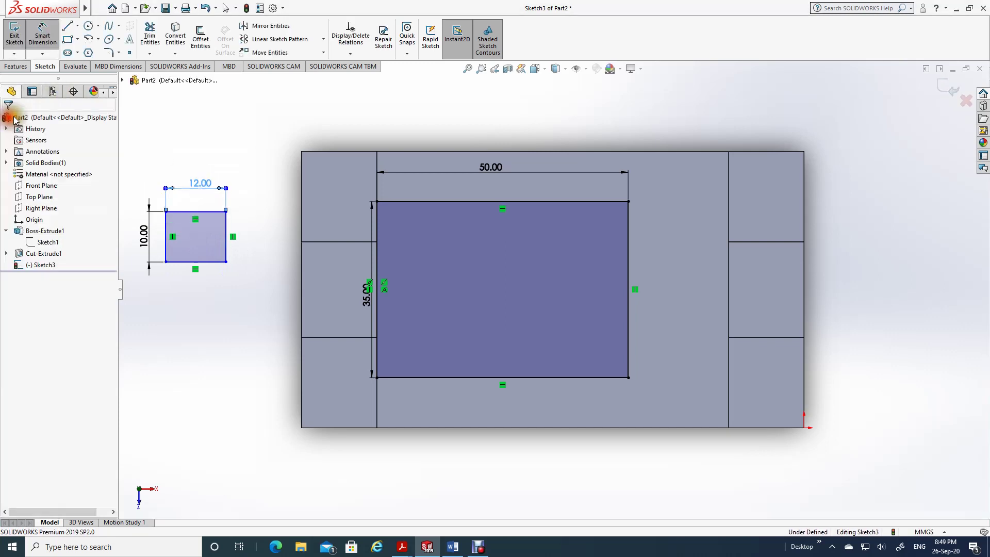
# - Make the small rectangle's upper-right corner coincident with the upper-right corner of the recessed floor
pyautogui.click(226, 211)
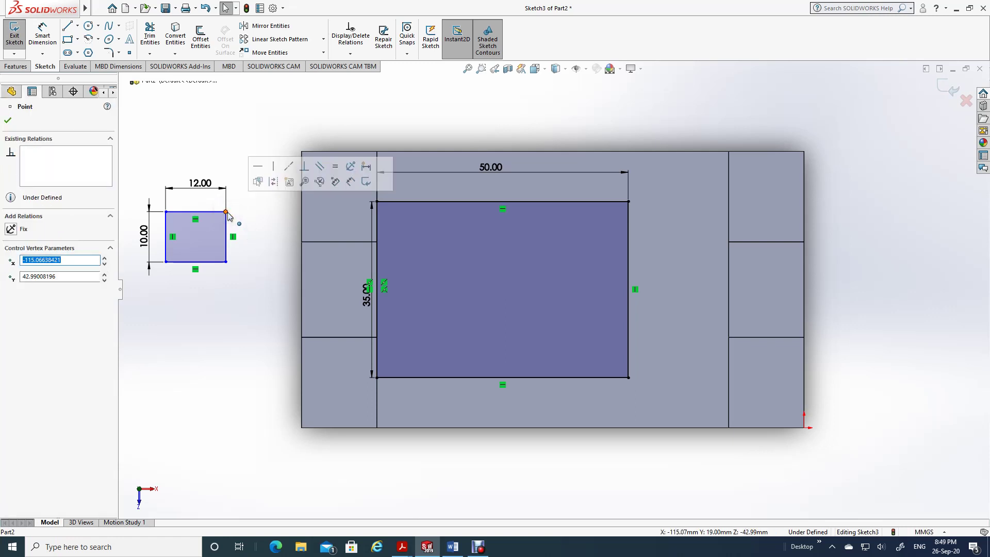
pyautogui.keyDown('ctrl'); pyautogui.click(728, 151); pyautogui.keyUp('ctrl')
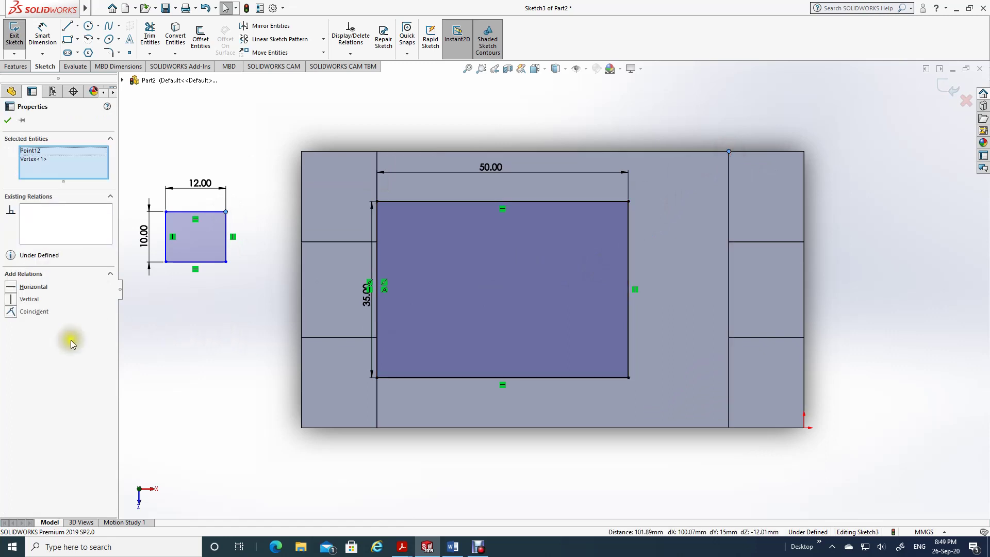
pyautogui.click(11, 311)
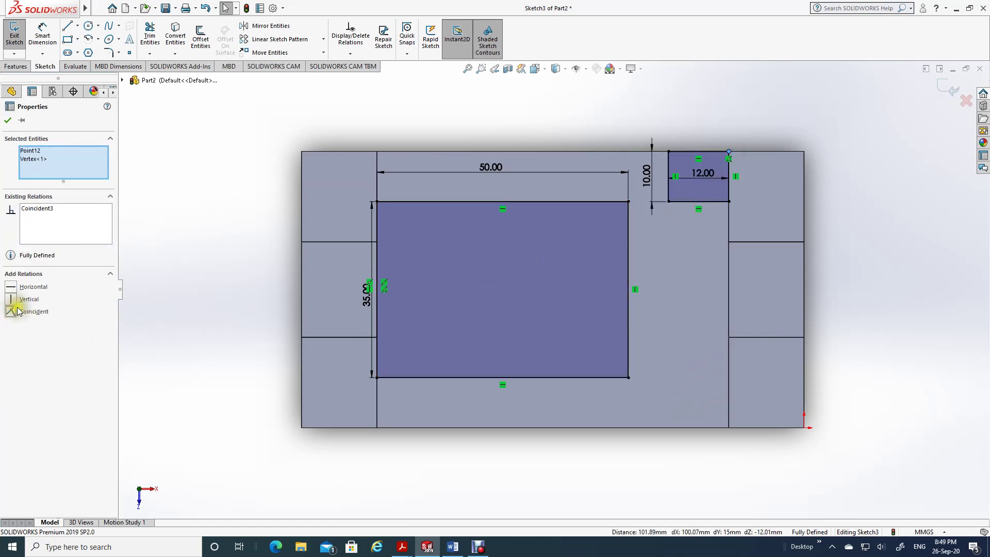
pyautogui.click(7, 120)
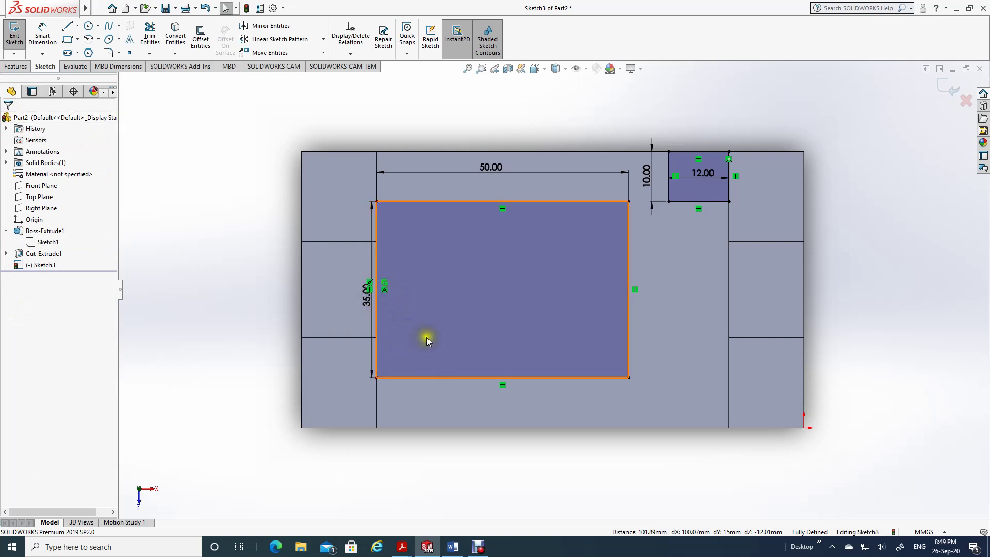
# - Delete the relation that locks the large rectangle's left edge to the recessed floor's left edge
pyautogui.click(386, 286)
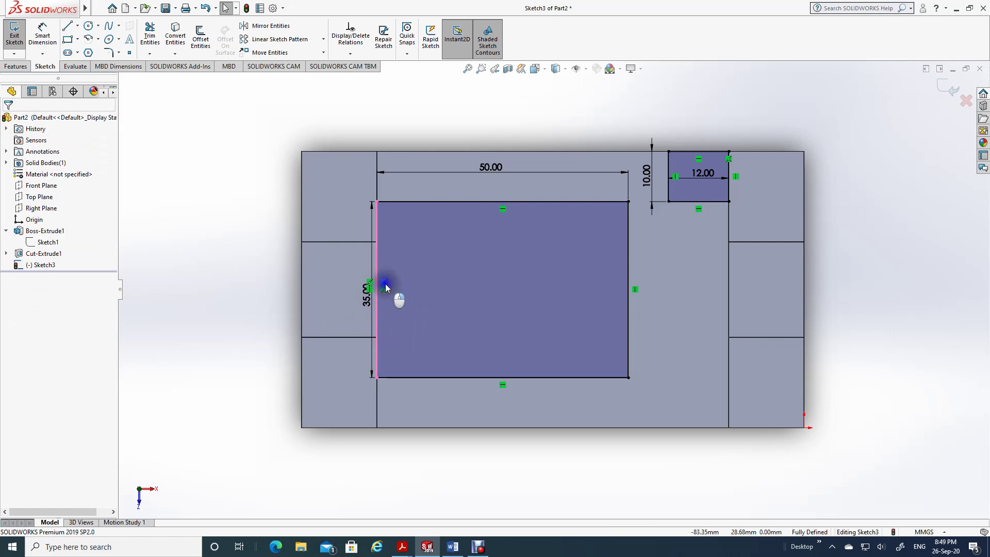
pyautogui.rightClick(386, 287)
pyautogui.click(420, 410)
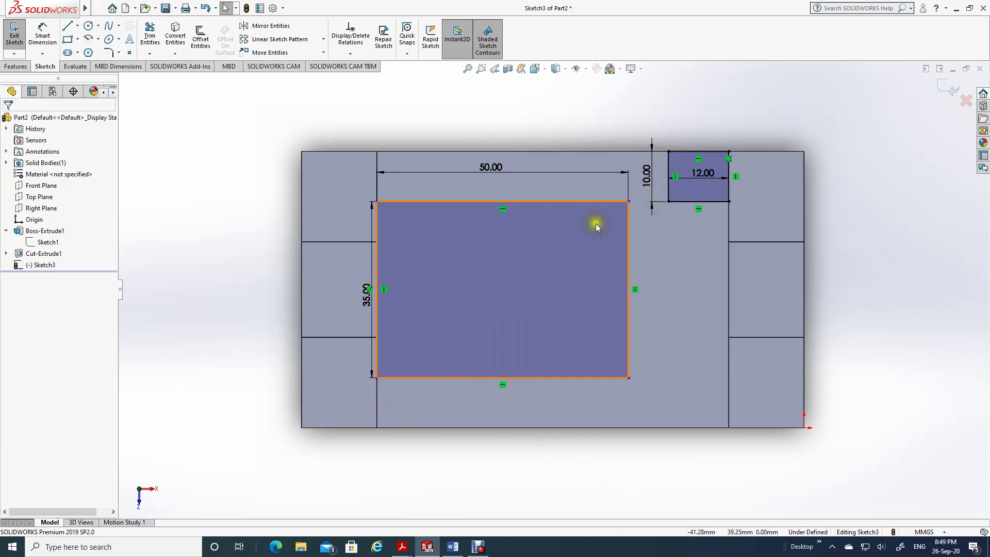
# - Merge the large rectangle's upper-right corner with the small rectangle's lower-left corner
pyautogui.click(628, 201)
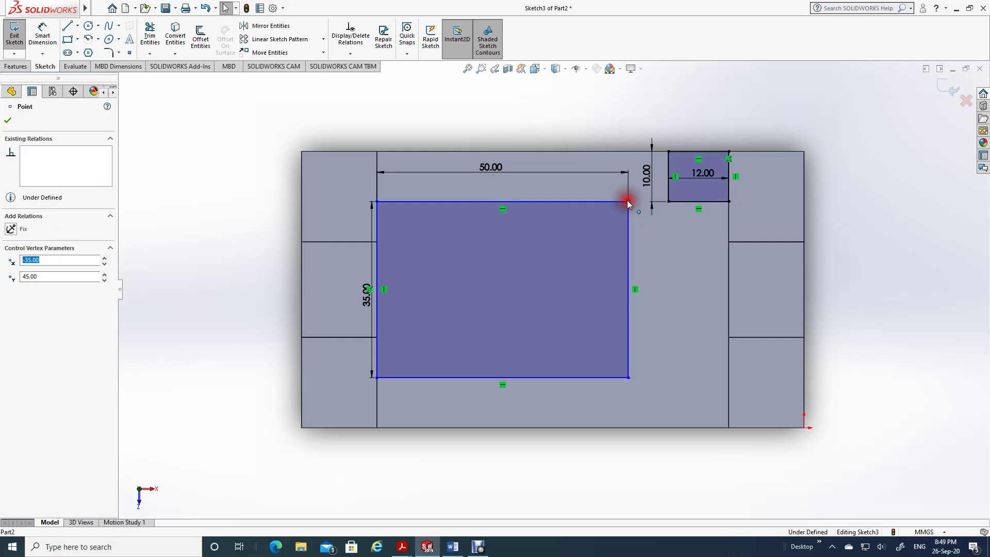
pyautogui.keyDown('ctrl'); pyautogui.click(669, 202); pyautogui.keyUp('ctrl')
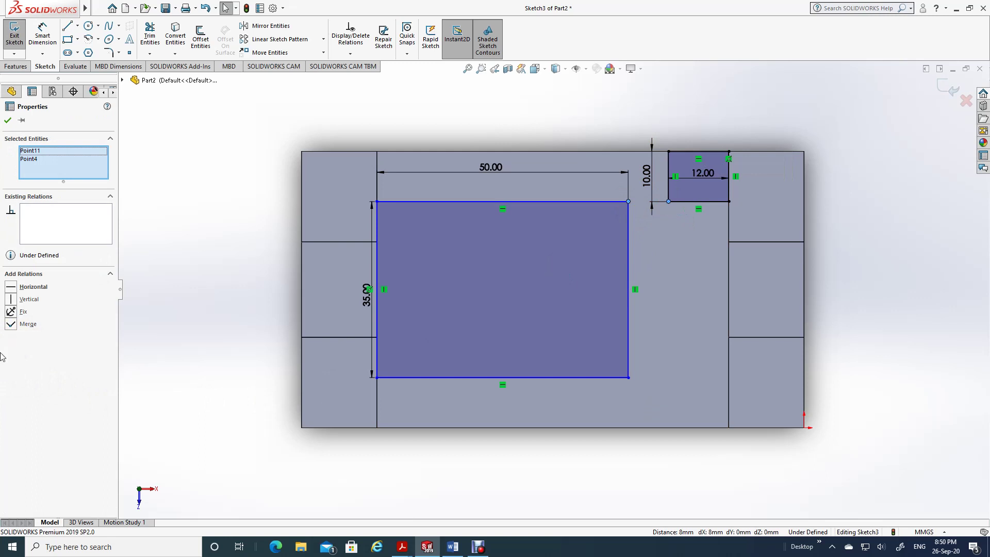
pyautogui.click(10, 324)
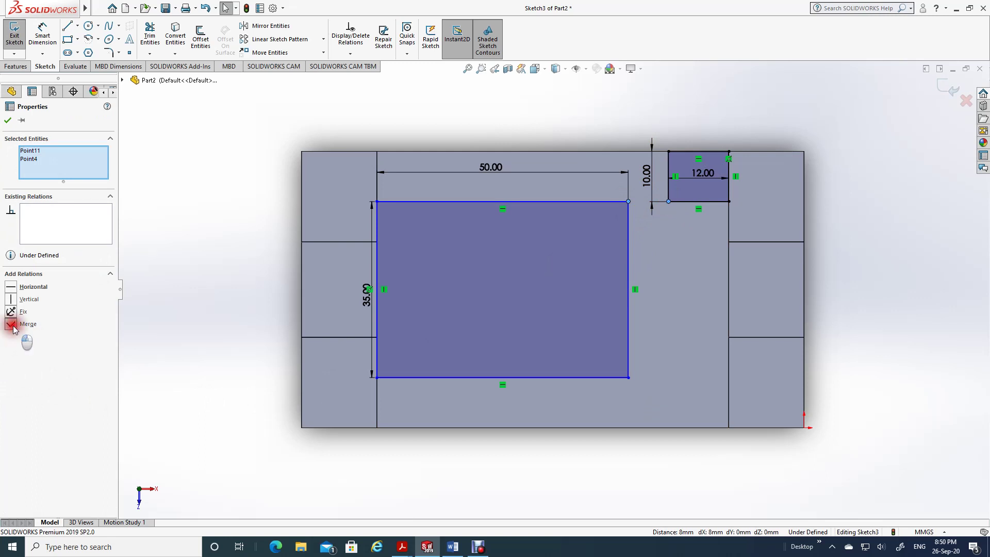
pyautogui.click(8, 120)
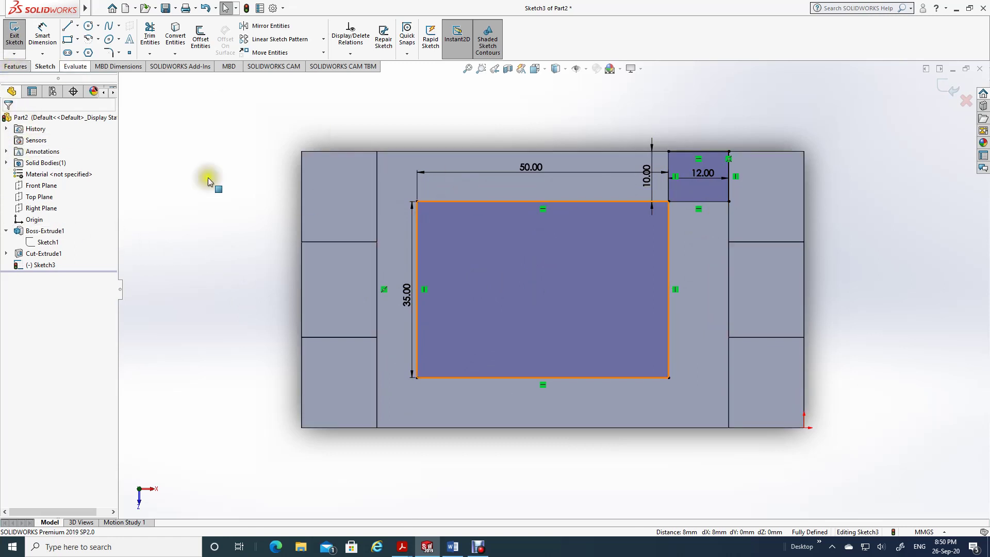
# - Extrude-cut only the 50 by 35 mm rectangle region Through All, checking the drawing in Word before choosing the end condition
pyautogui.click(11, 67)
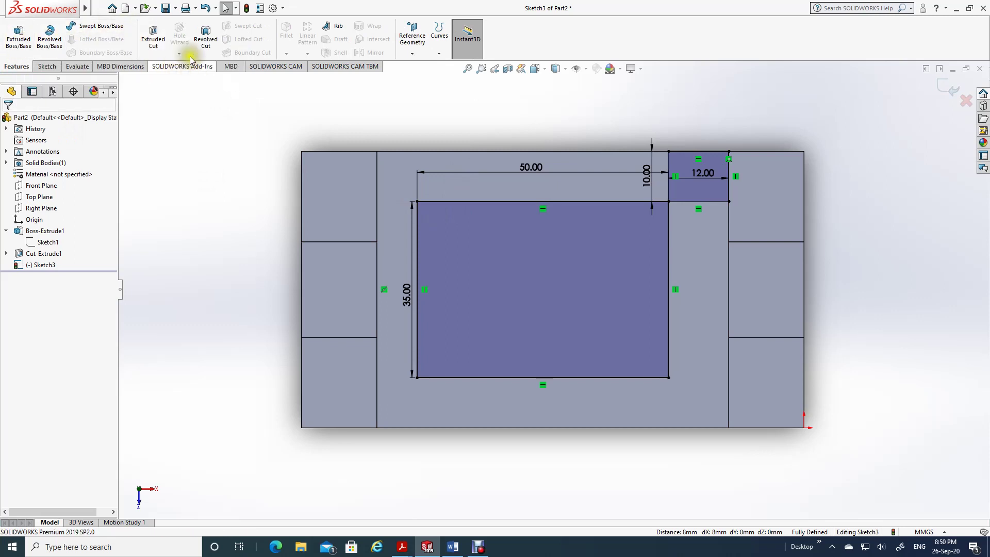
pyautogui.click(154, 34)
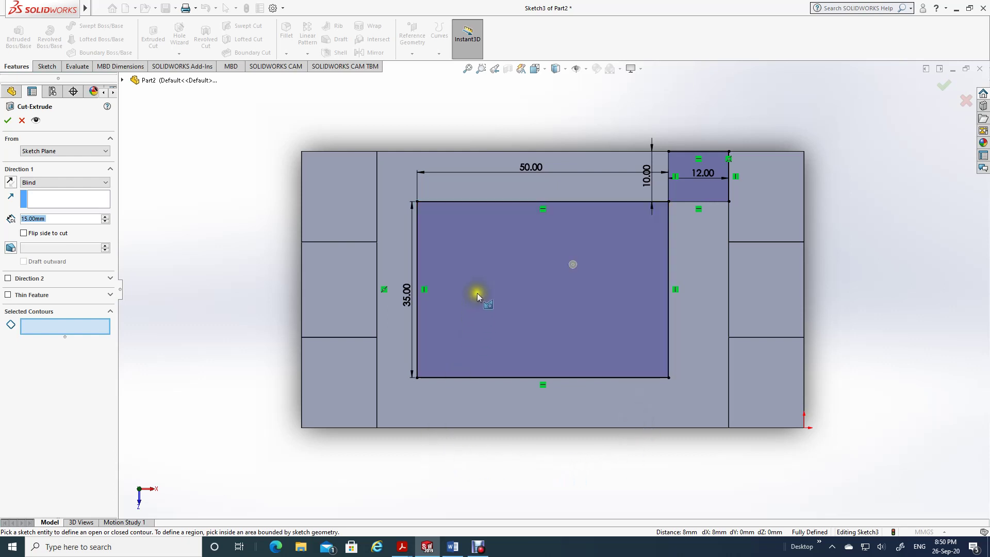
pyautogui.click(502, 264)
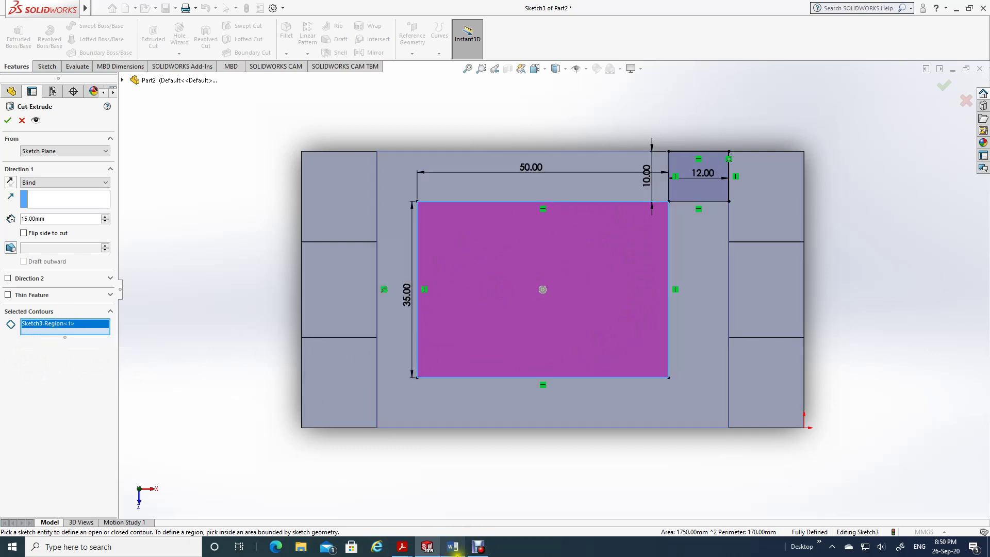
pyautogui.click(452, 549)
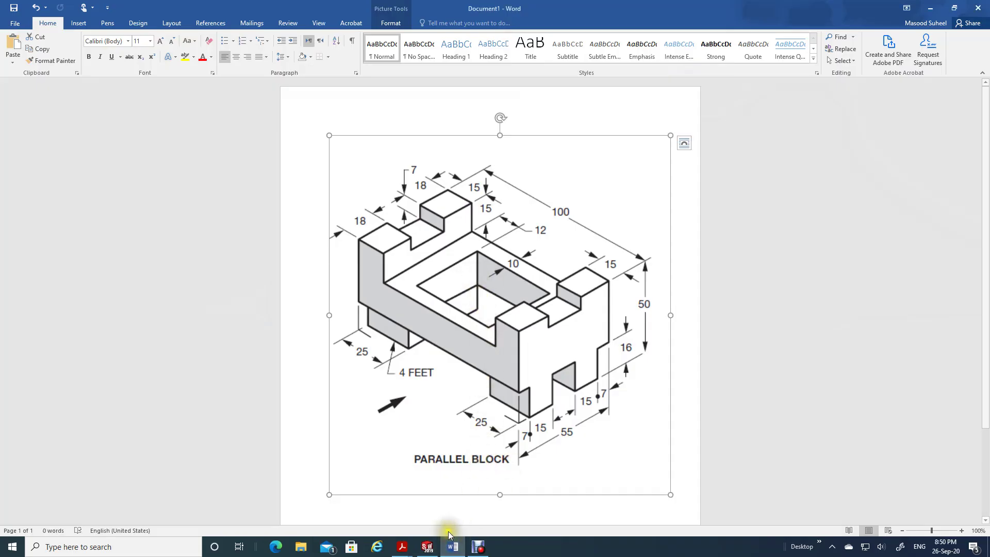
pyautogui.click(427, 548)
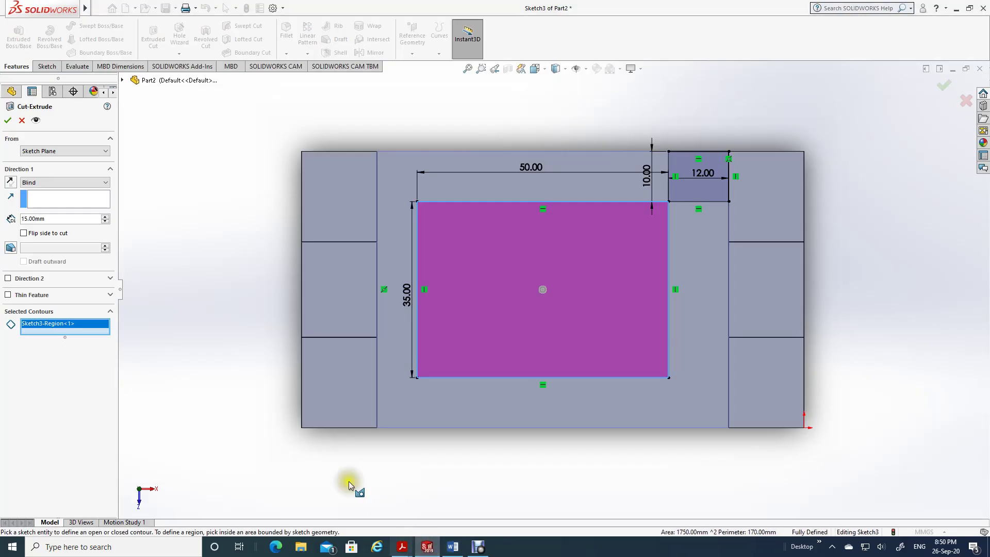
pyautogui.click(106, 183)
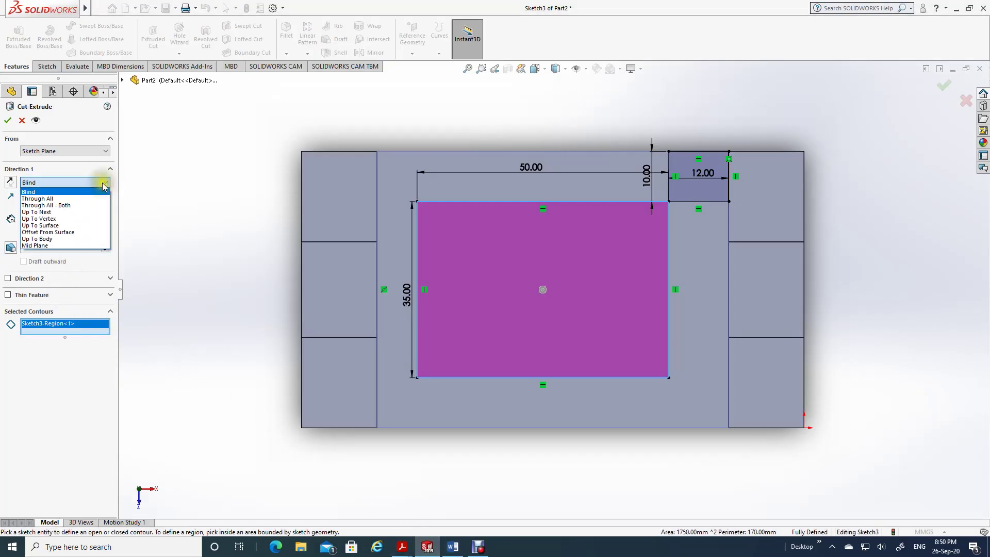
pyautogui.click(56, 201)
pyautogui.moveTo(200, 361); pyautogui.dragTo(199, 218, button='middle')
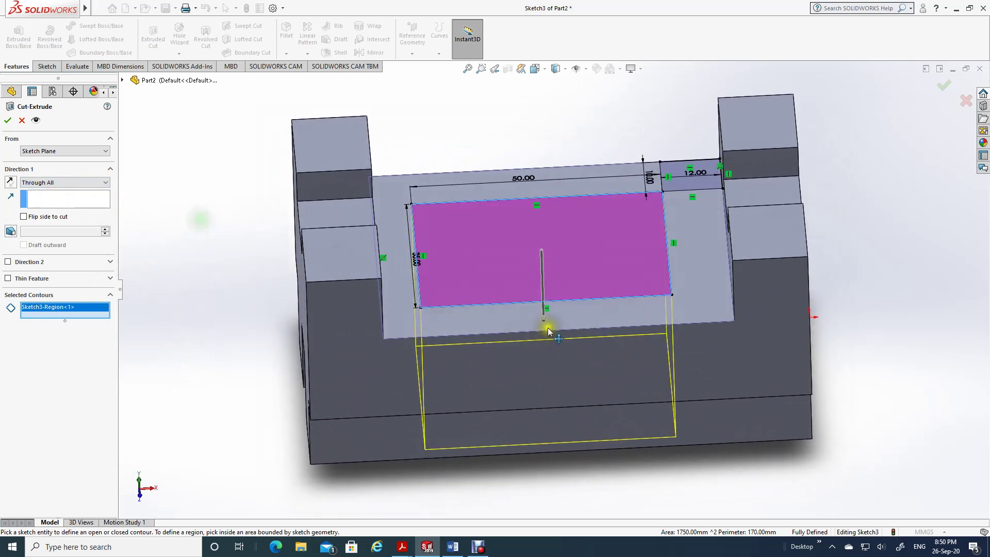
pyautogui.click(9, 120)
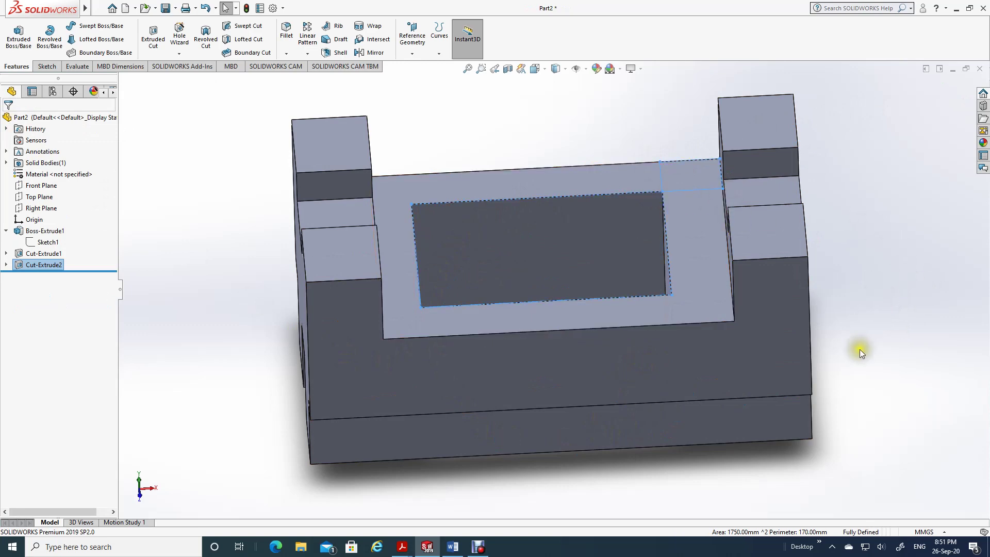
# - Inspect the through pocket from several orientations, including from below, and check the feet dimensions on the Word drawing
pyautogui.moveTo(861, 311); pyautogui.dragTo(840, 364, button='middle')
pyautogui.press('space')
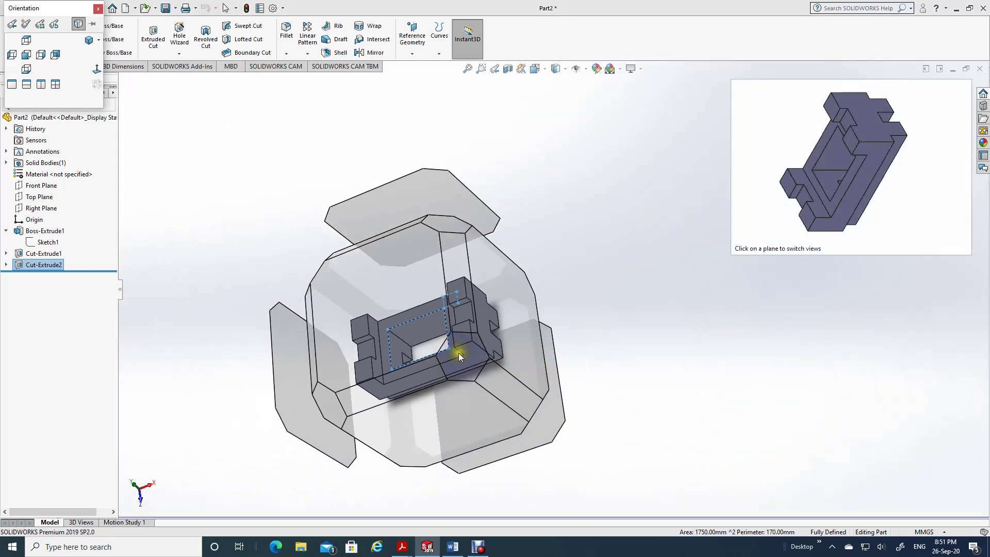
pyautogui.click(459, 352)
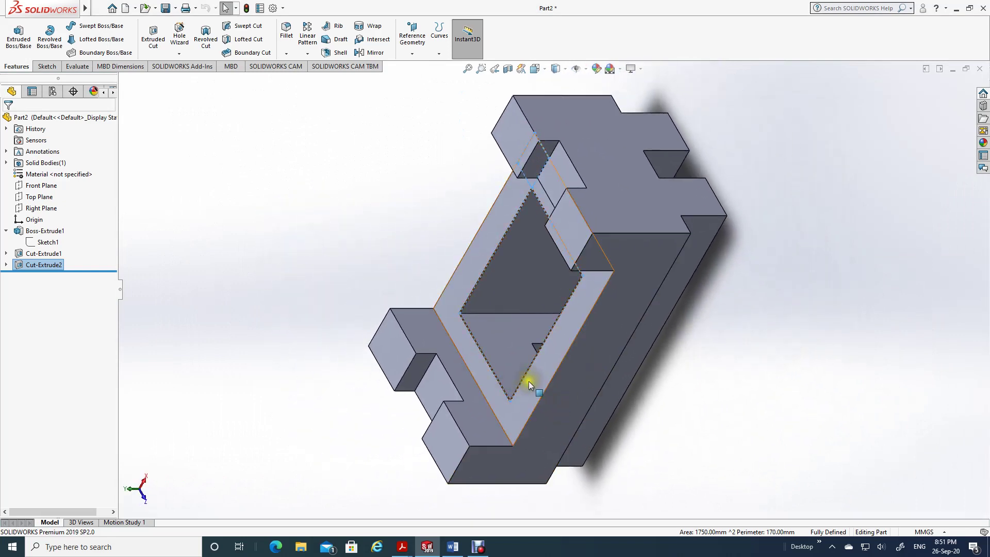
pyautogui.press('space')
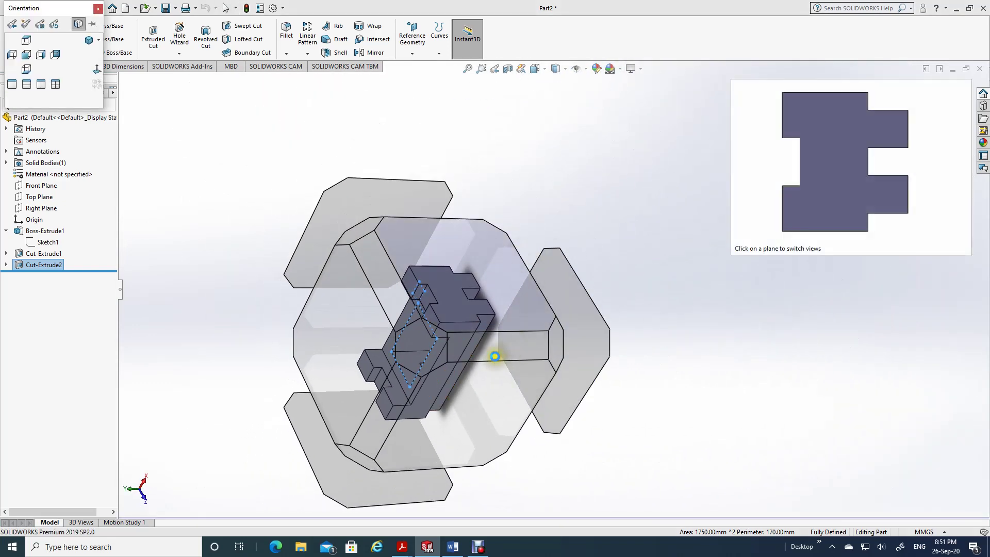
pyautogui.moveTo(688, 316); pyautogui.dragTo(752, 175, button='middle')
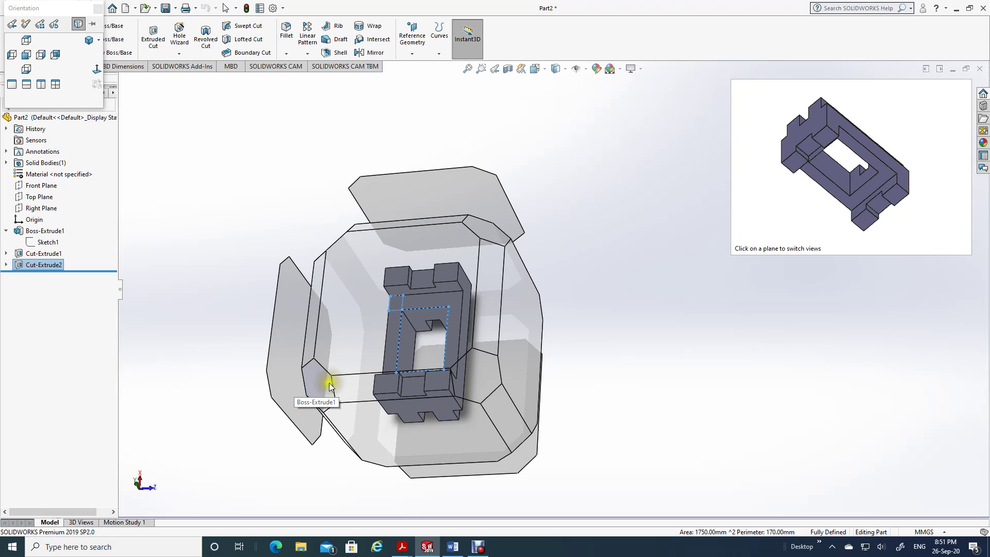
pyautogui.click(317, 389)
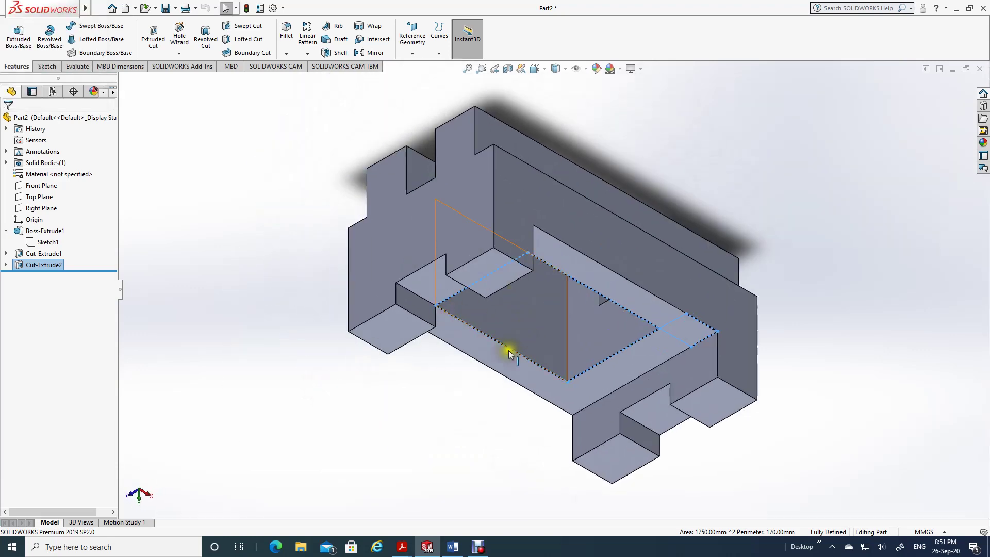
pyautogui.moveTo(463, 341); pyautogui.dragTo(453, 65, button='middle')
pyautogui.moveTo(512, 442); pyautogui.dragTo(510, 367, button='middle')
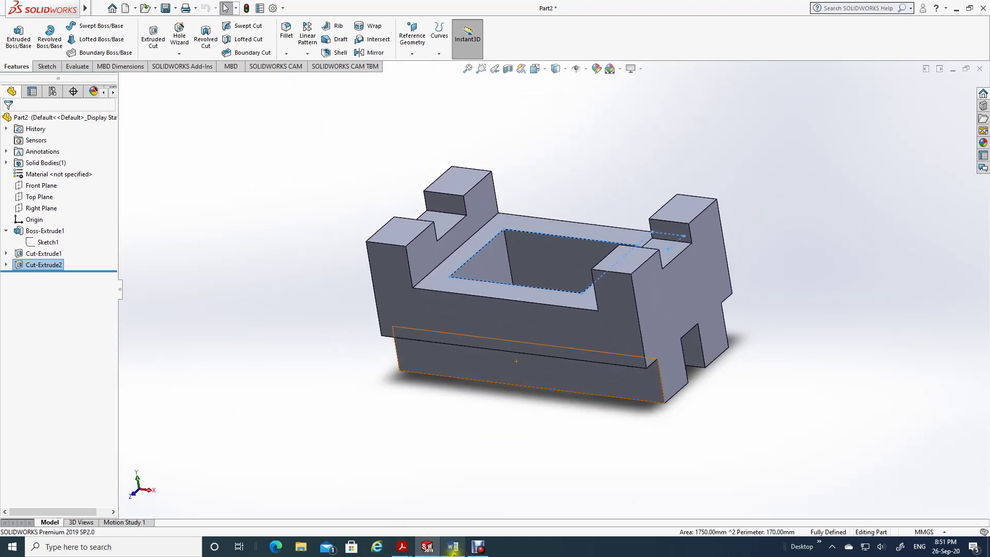
pyautogui.click(448, 551)
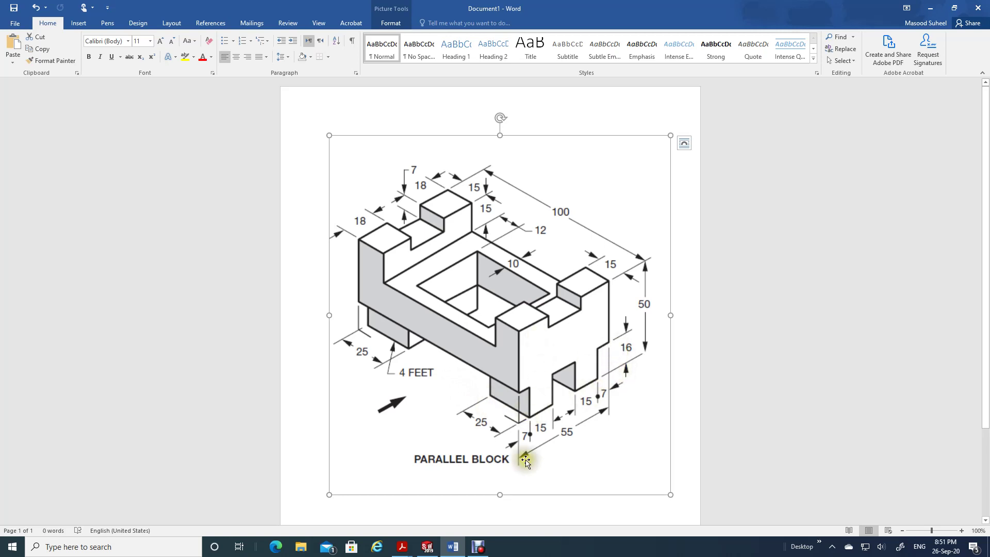
pyautogui.click(429, 550)
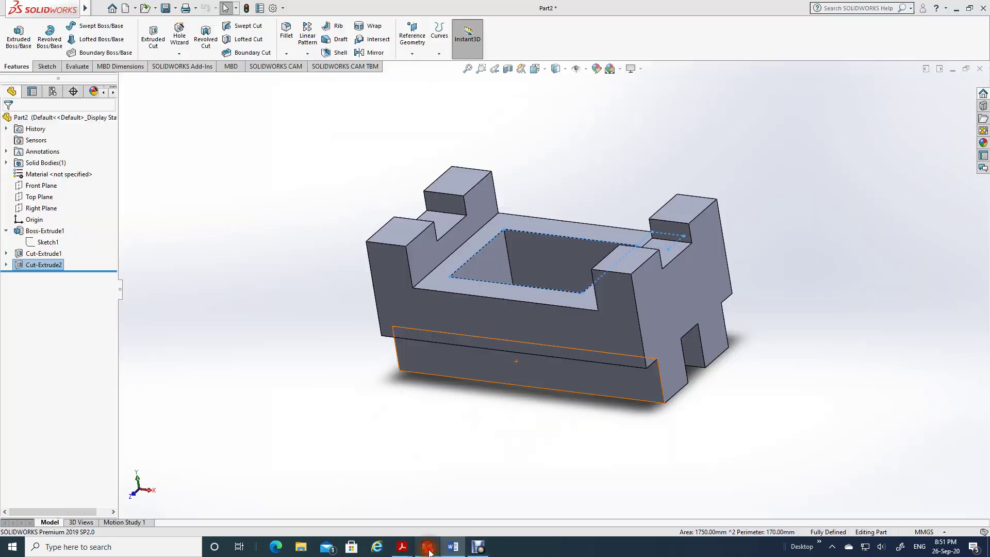
# - Sketch a corner rectangle about 60 by 21 mm on the block's long front face plane, clear of the block at its lower left
pyautogui.click(400, 298)
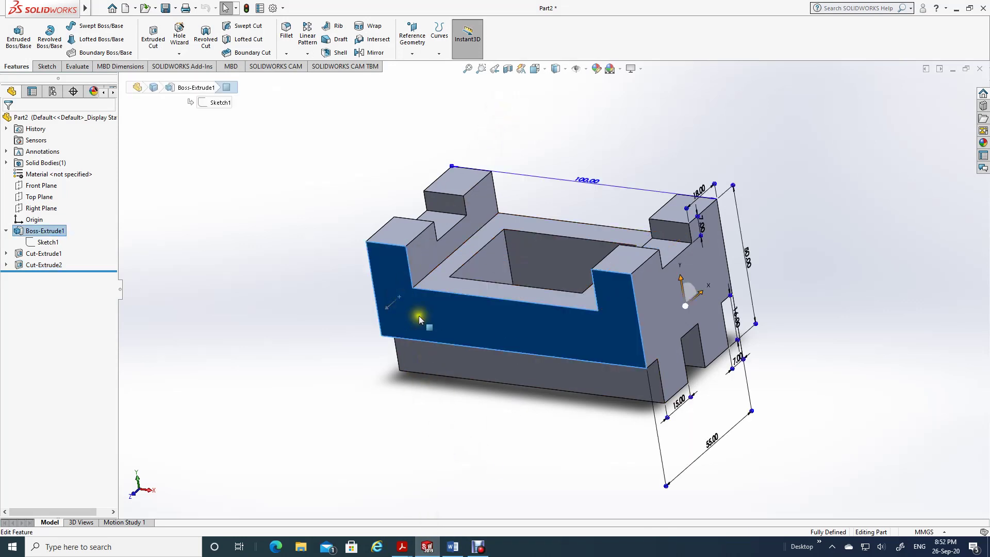
pyautogui.rightClick(421, 311)
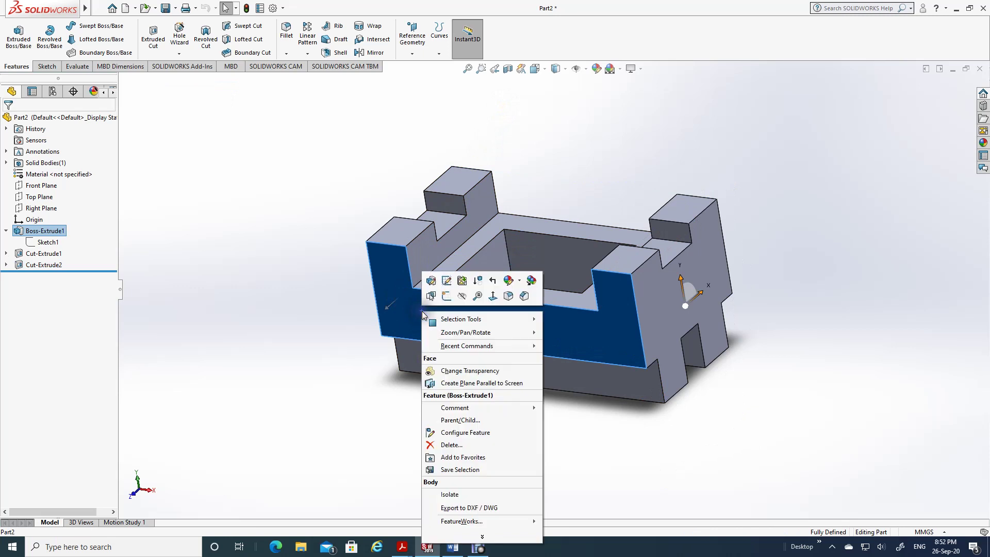
pyautogui.click(493, 297)
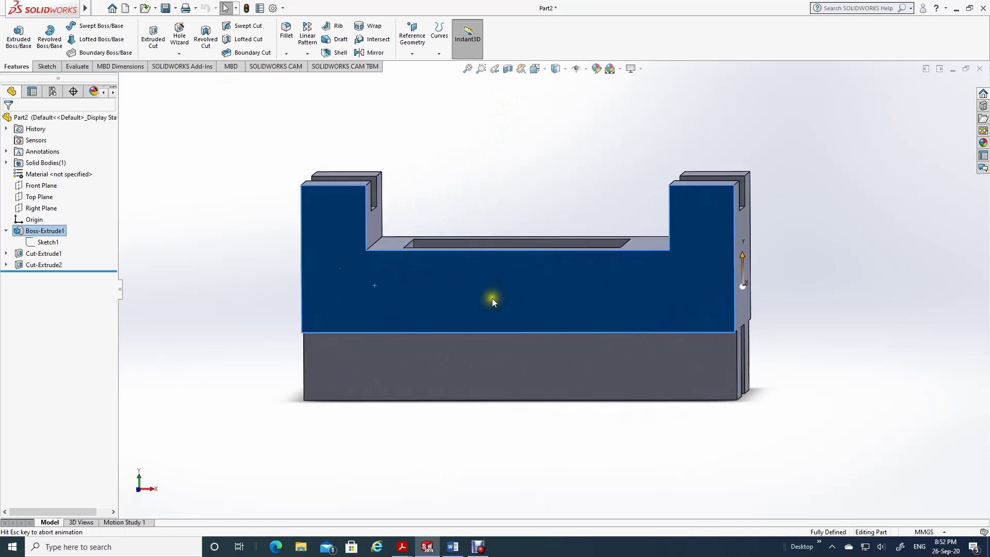
pyautogui.scroll(-1, 407, 325)
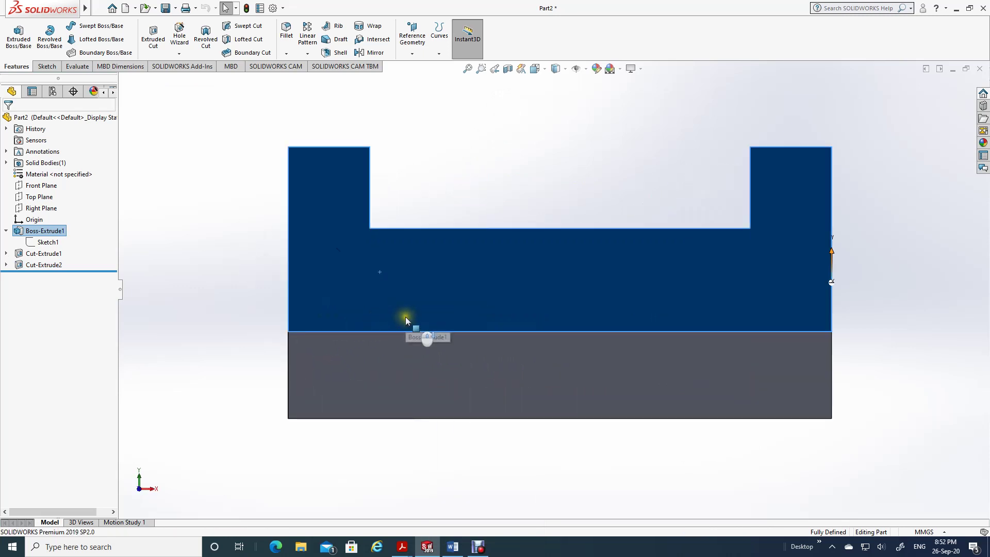
pyautogui.scroll(2, 407, 323)
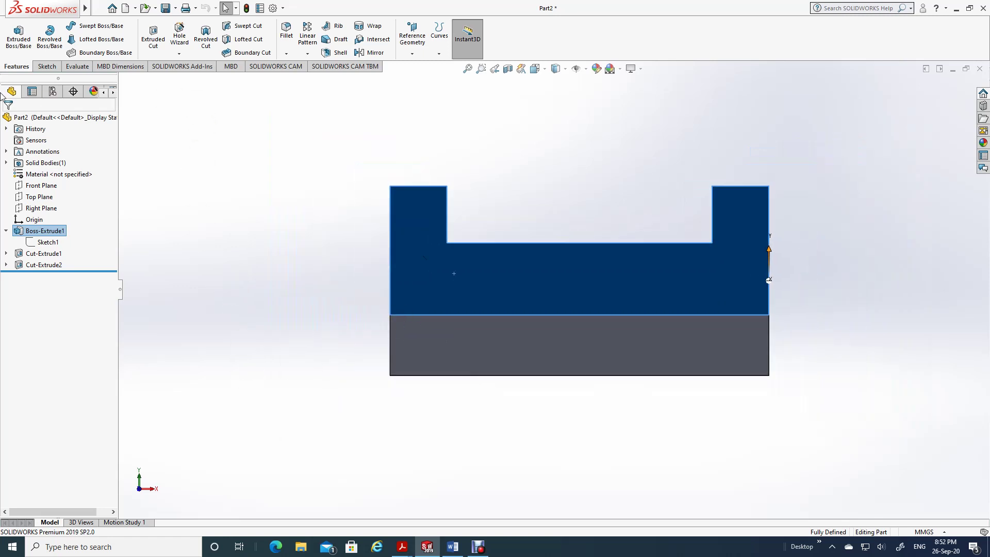
pyautogui.click(46, 66)
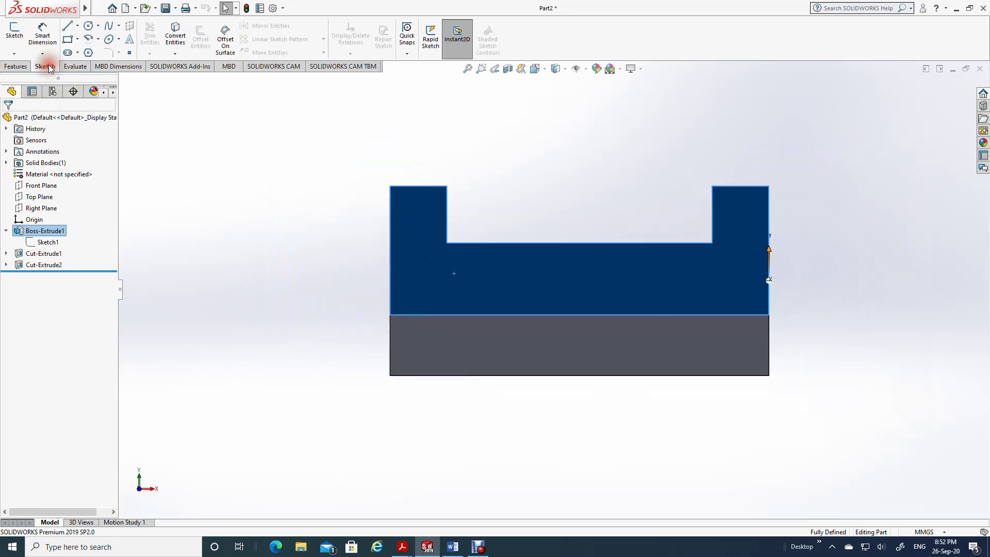
pyautogui.click(68, 40)
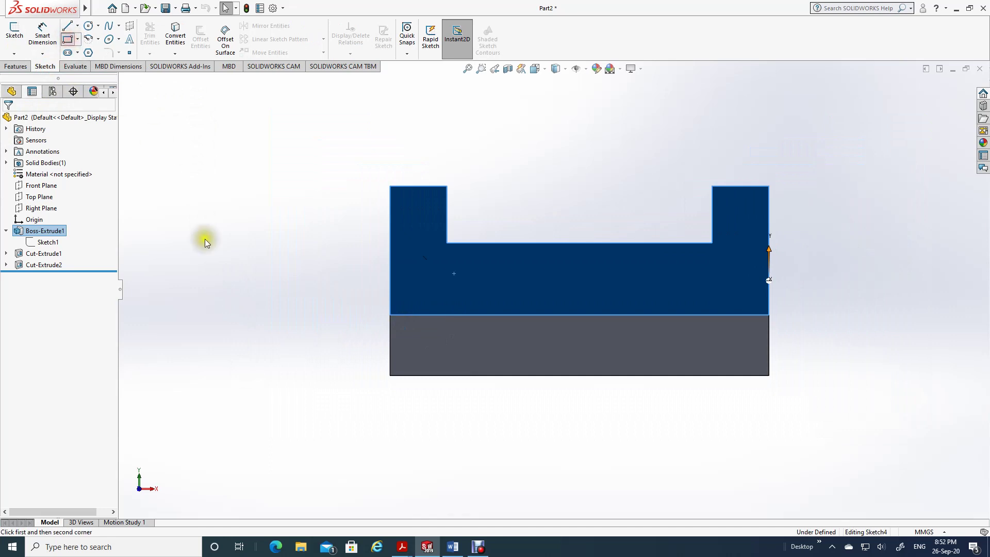
pyautogui.moveTo(173, 422)
pyautogui.mouseDown()
pyautogui.moveTo(220, 439)
pyautogui.moveTo(415, 473)
pyautogui.moveTo(401, 500)
pyautogui.mouseUp()
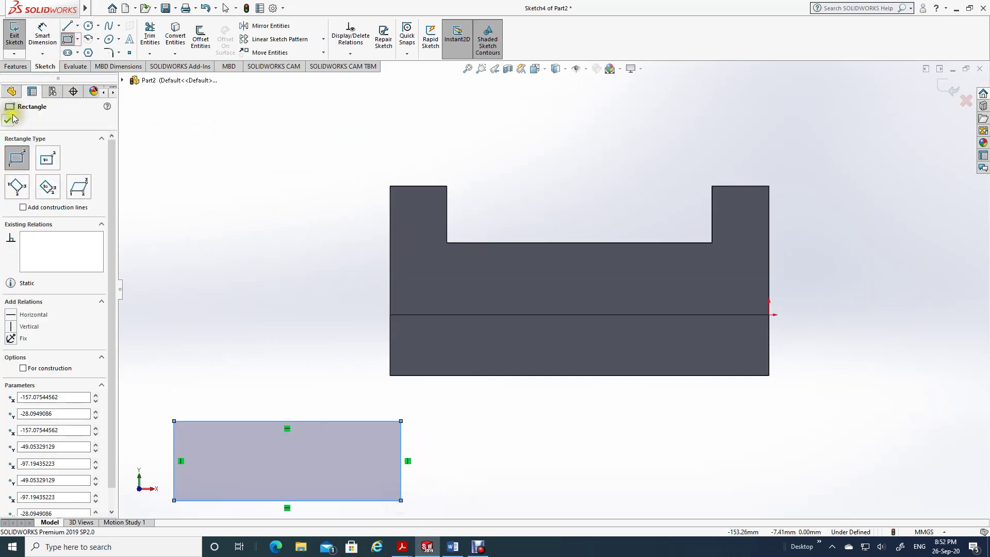
pyautogui.click(8, 120)
# - Dimension the new rectangle's width between its vertical sides as 50 mm
pyautogui.click(42, 35)
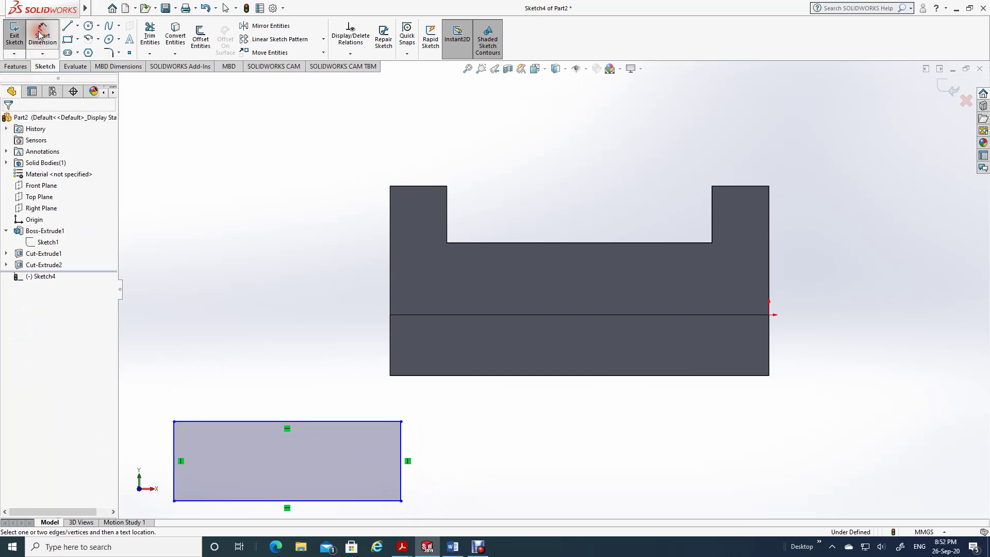
pyautogui.click(402, 456)
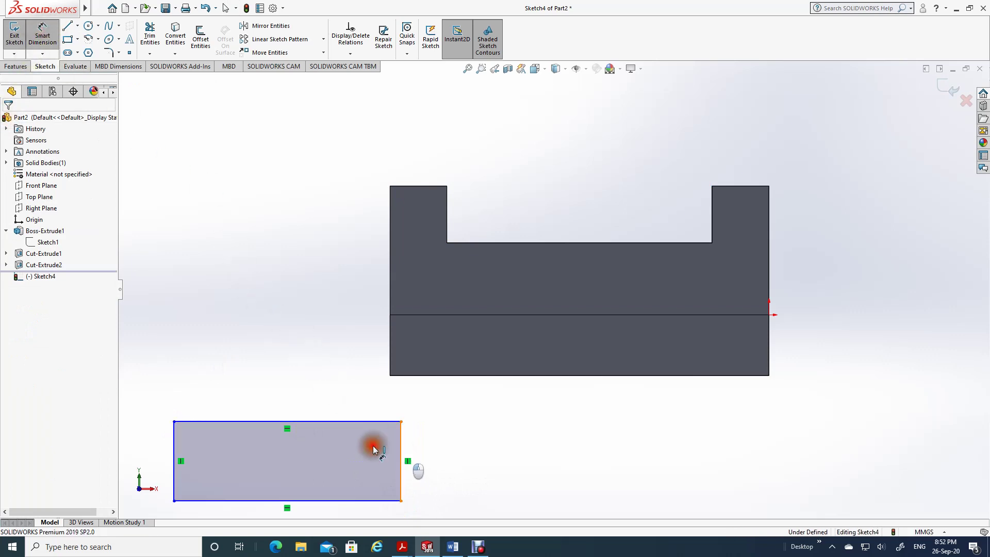
pyautogui.click(174, 444)
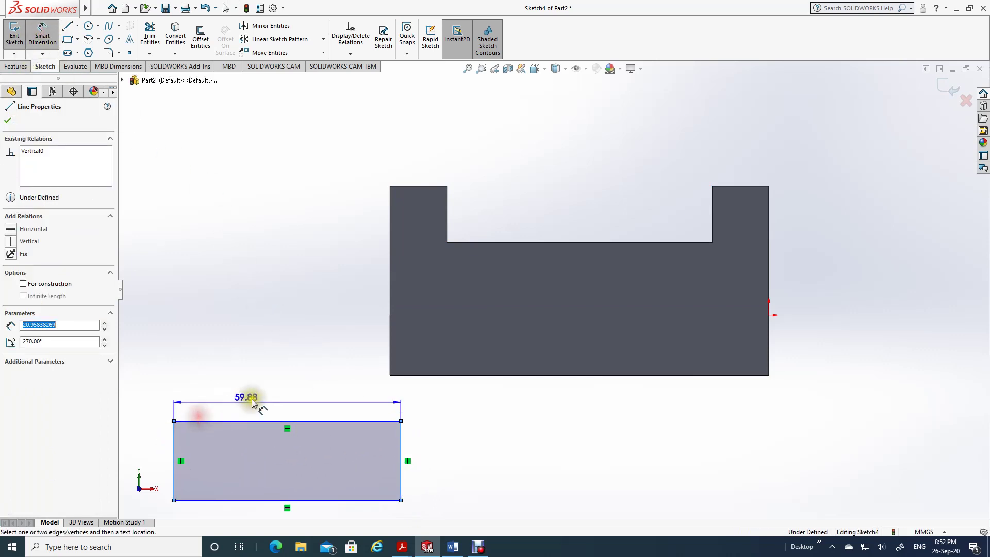
pyautogui.click(281, 396)
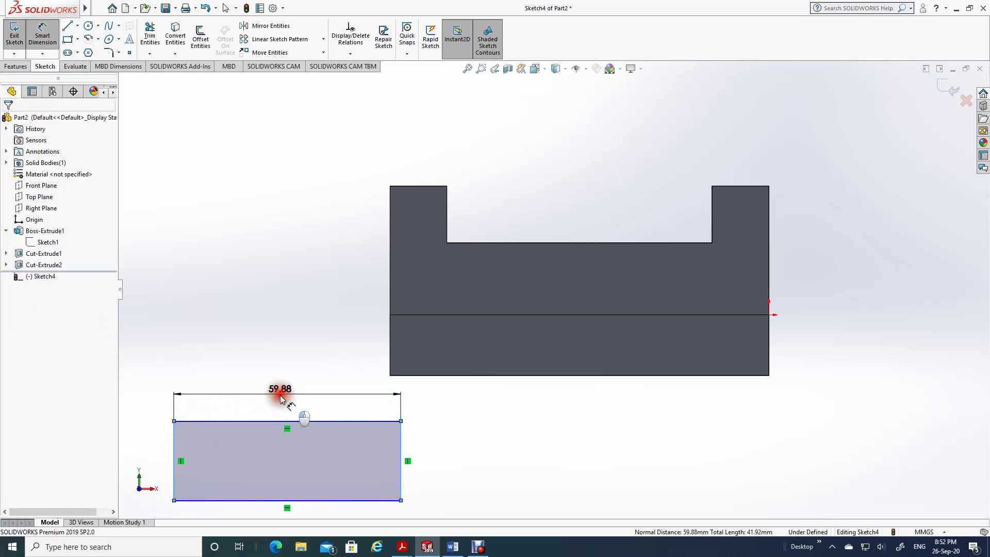
pyautogui.write('50')
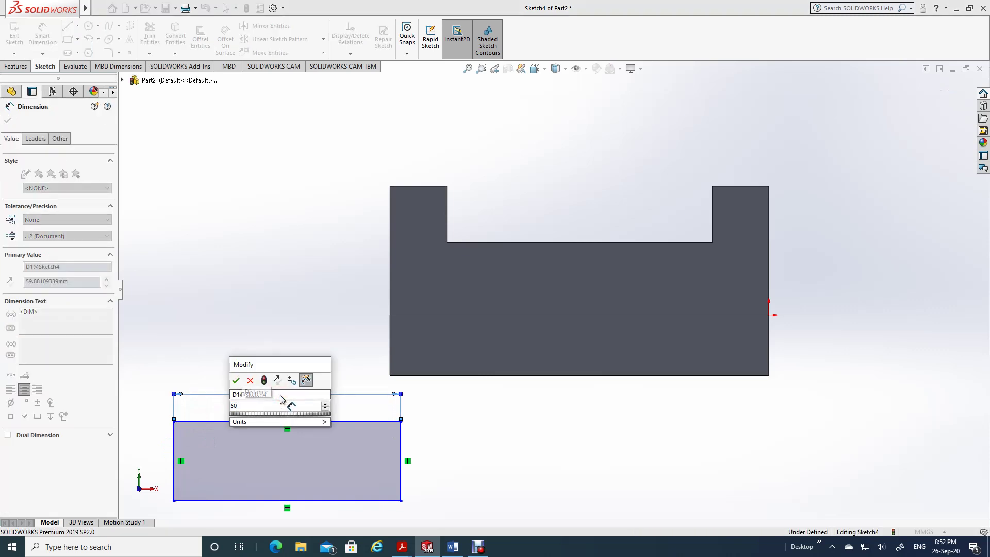
pyautogui.press('Return')
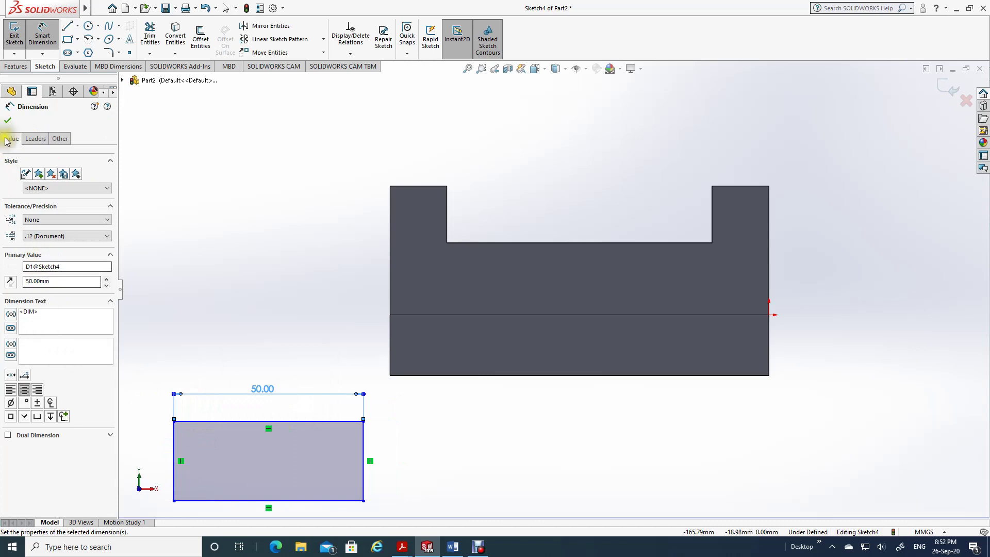
pyautogui.click(8, 120)
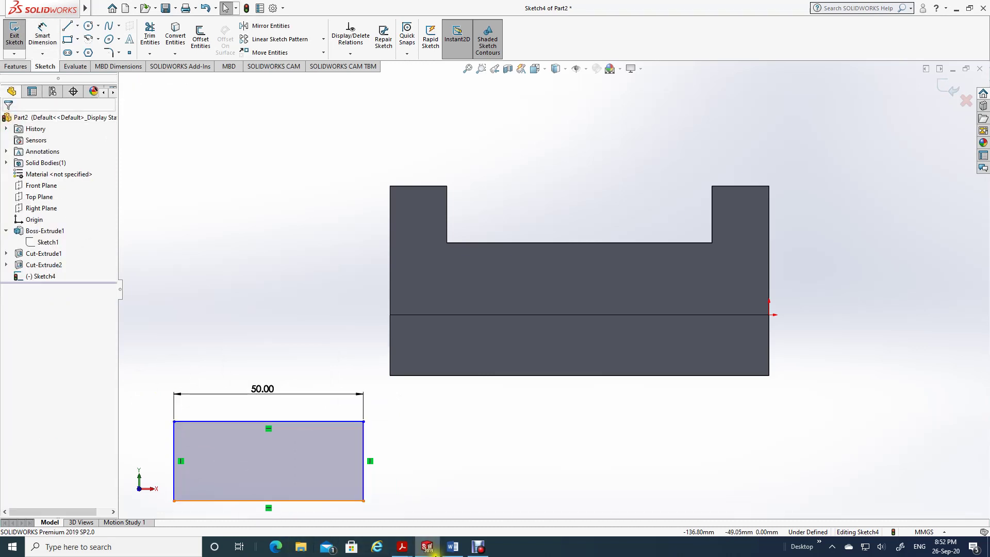
# - Check the foot height on the Word drawing and dimension the rectangle's height as 16 mm in SOLIDWORKS
pyautogui.click(452, 547)
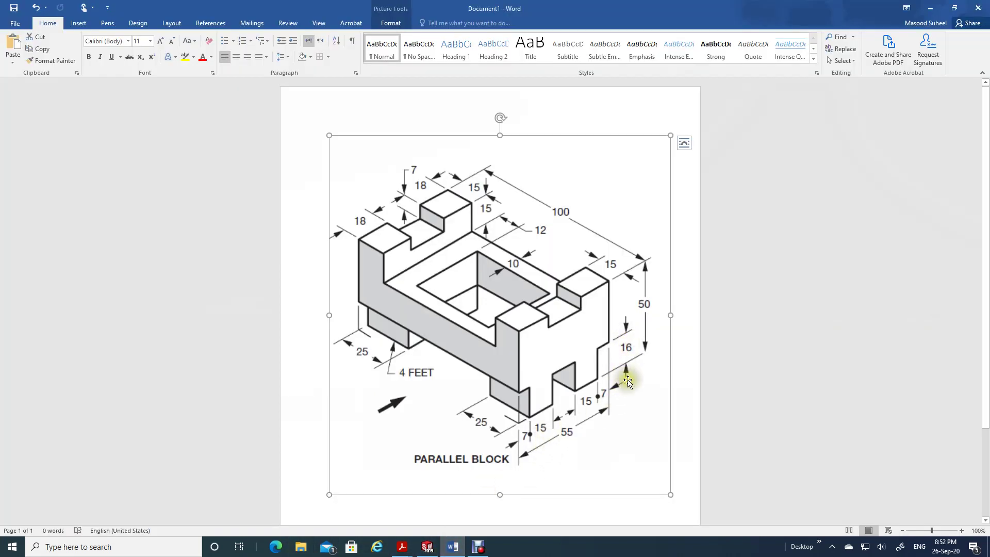
pyautogui.click(427, 547)
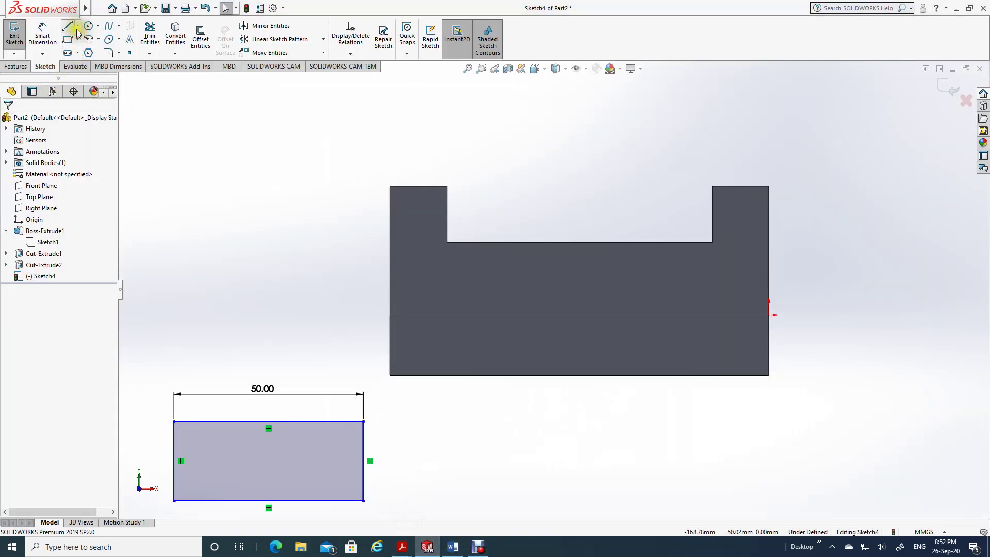
pyautogui.click(43, 34)
pyautogui.click(316, 421)
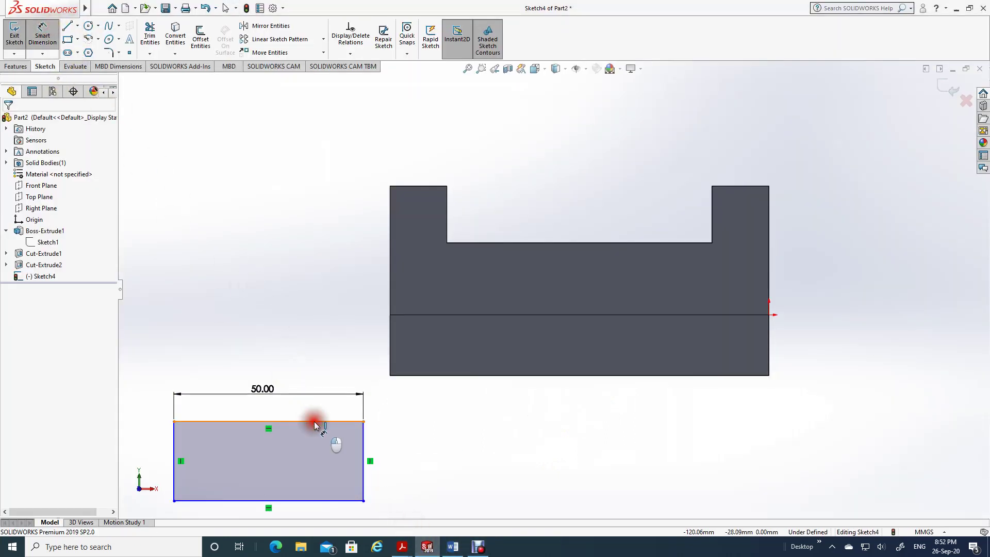
pyautogui.click(327, 496)
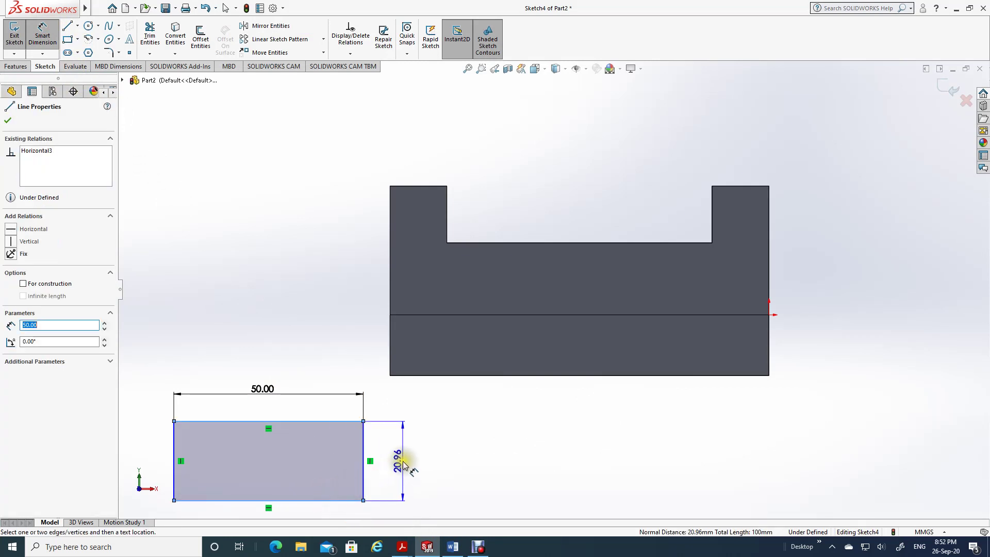
pyautogui.click(403, 461)
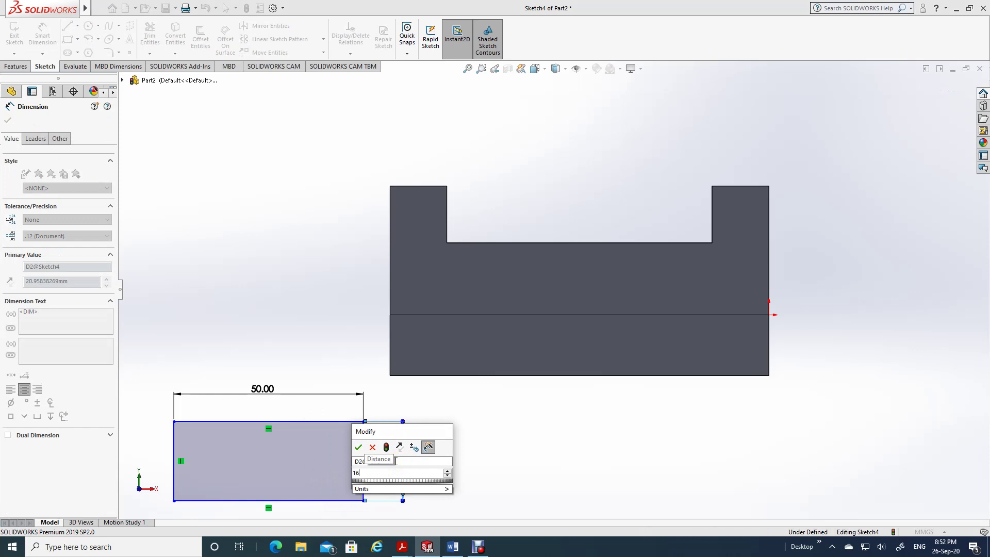
pyautogui.press('Return')
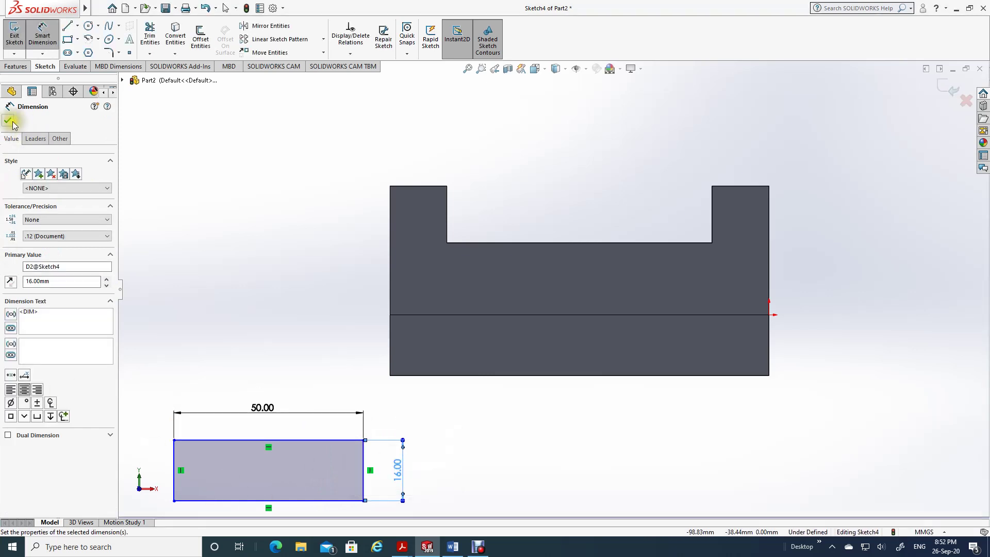
pyautogui.click(8, 120)
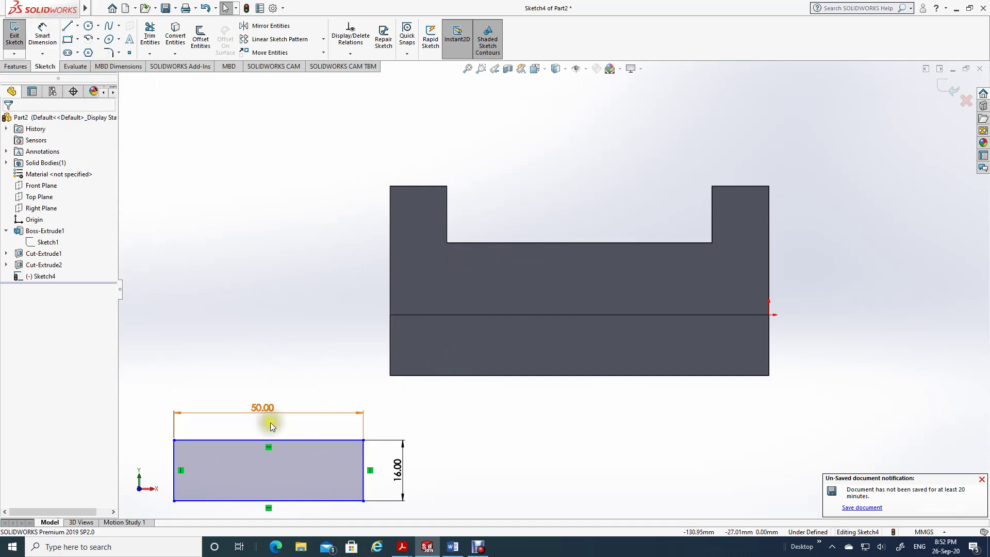
pyautogui.click(275, 439)
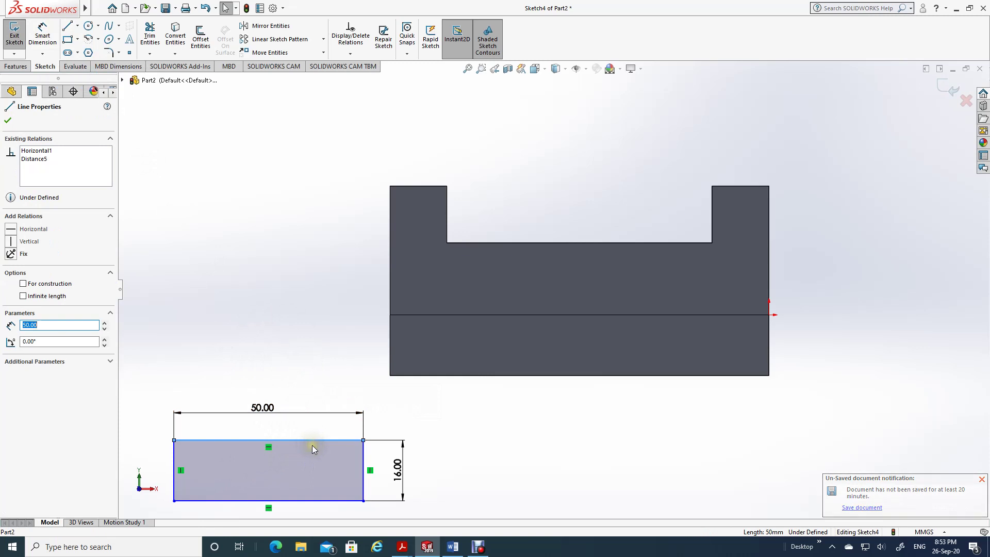
pyautogui.click(295, 434)
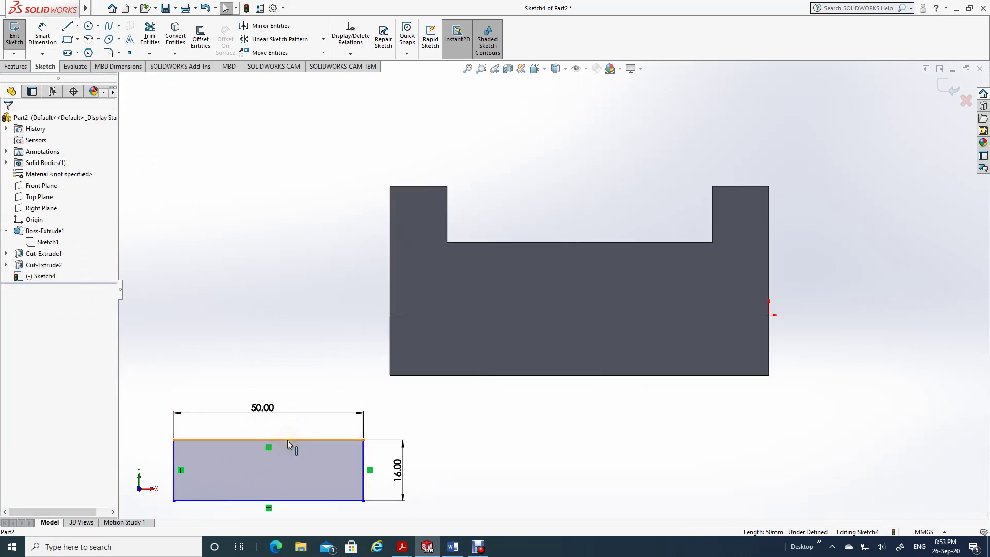
pyautogui.click(269, 441)
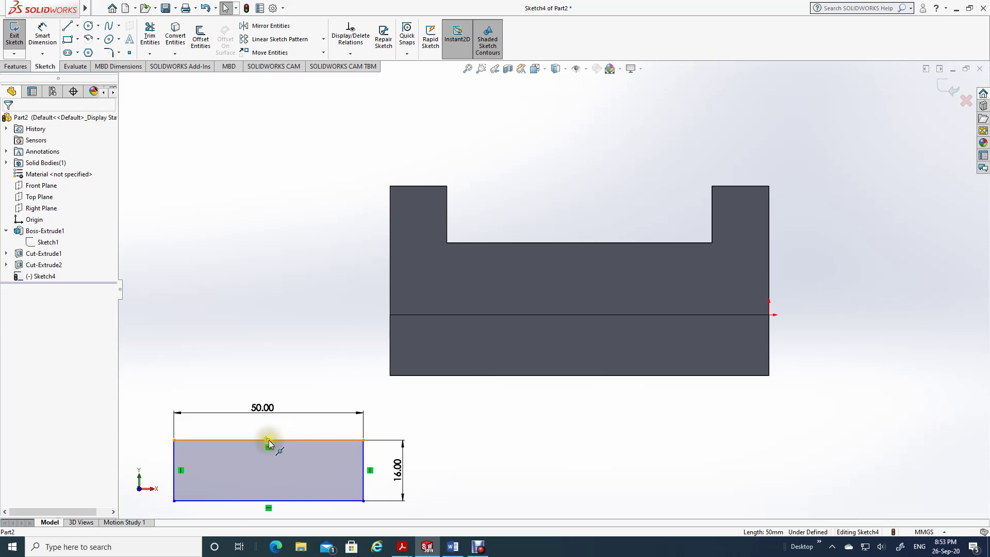
pyautogui.click(268, 441)
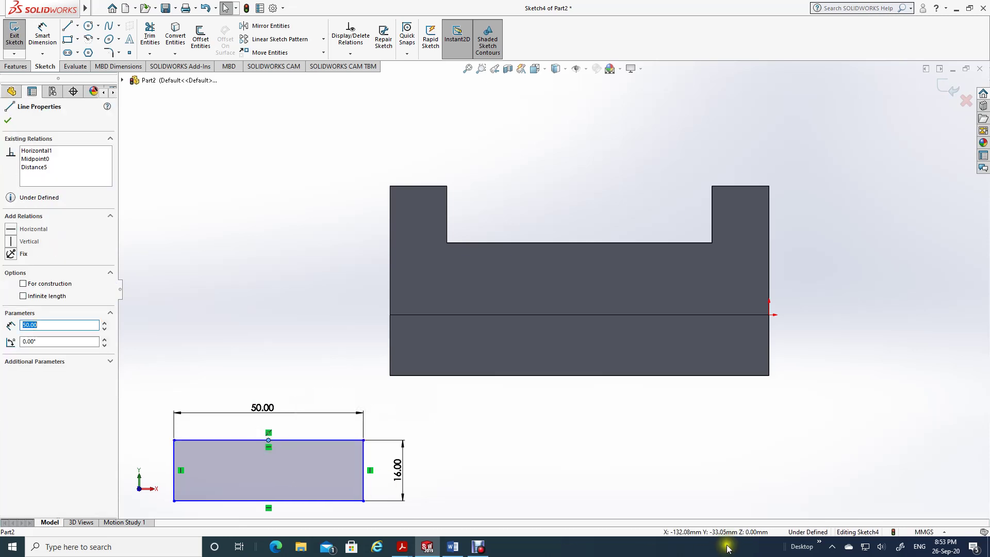
pyautogui.click(571, 315)
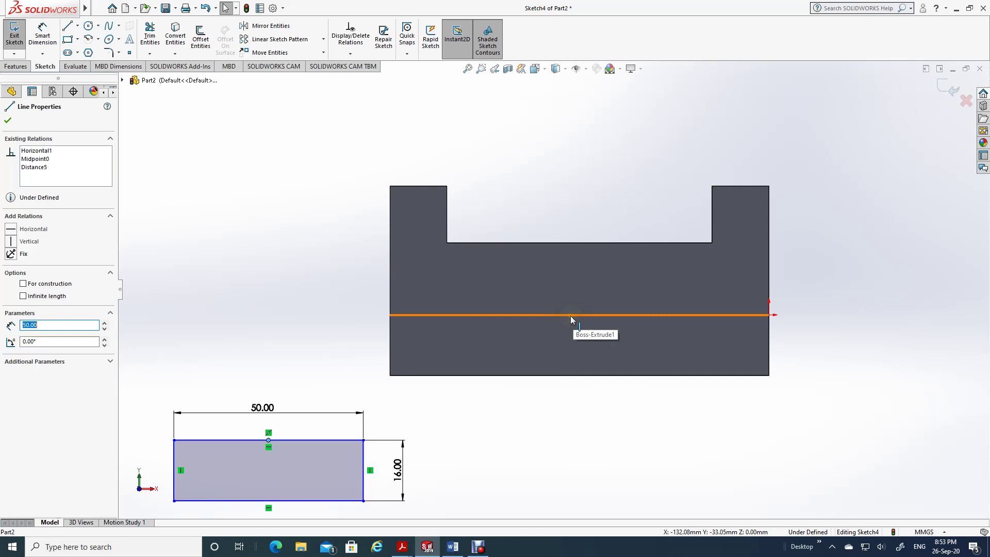
pyautogui.click(573, 314)
pyautogui.keyDown('ctrl'); pyautogui.click(574, 315); pyautogui.keyUp('ctrl')
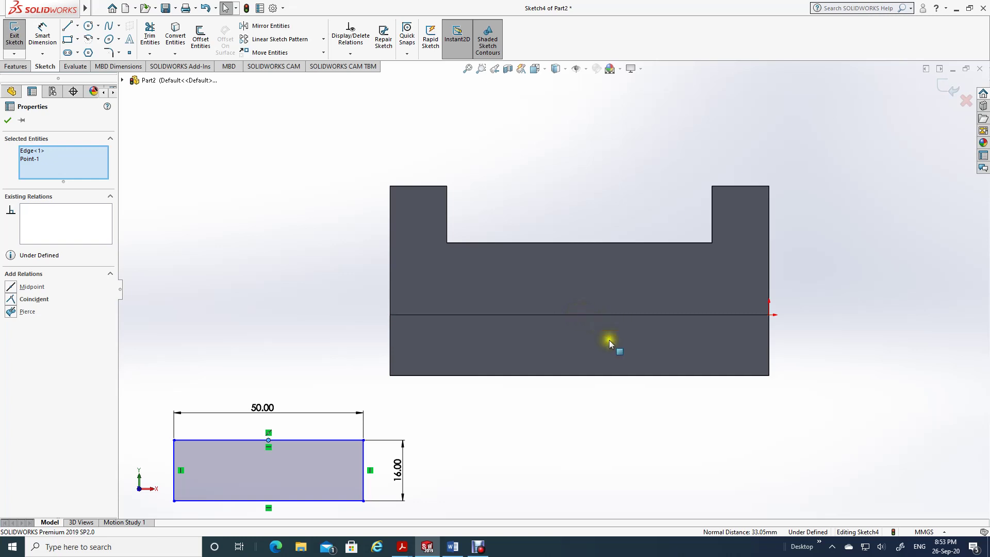
pyautogui.click(591, 453)
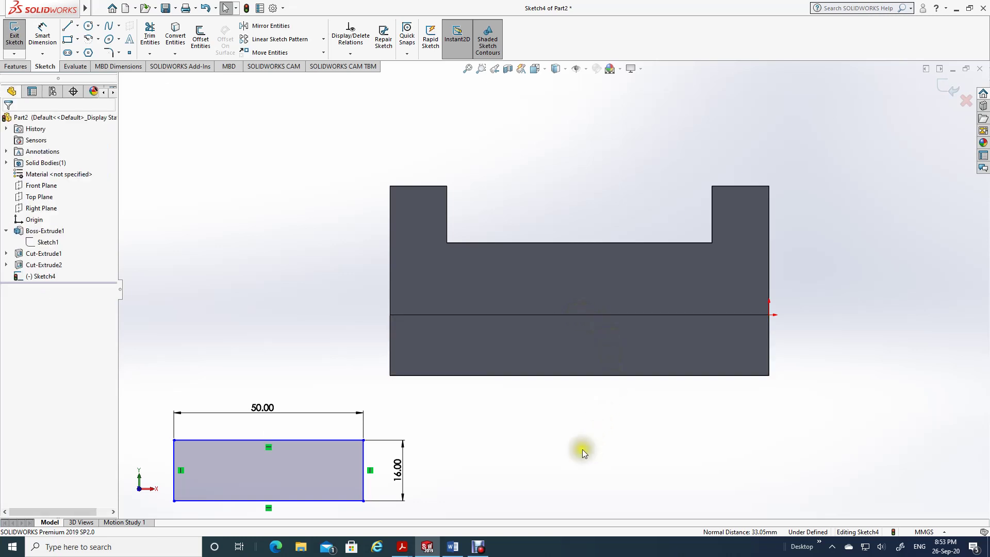
# - Make the midpoint of the rectangle's upper side coincident with the midpoint of the horizontal edge above the block's feet
pyautogui.click(313, 440)
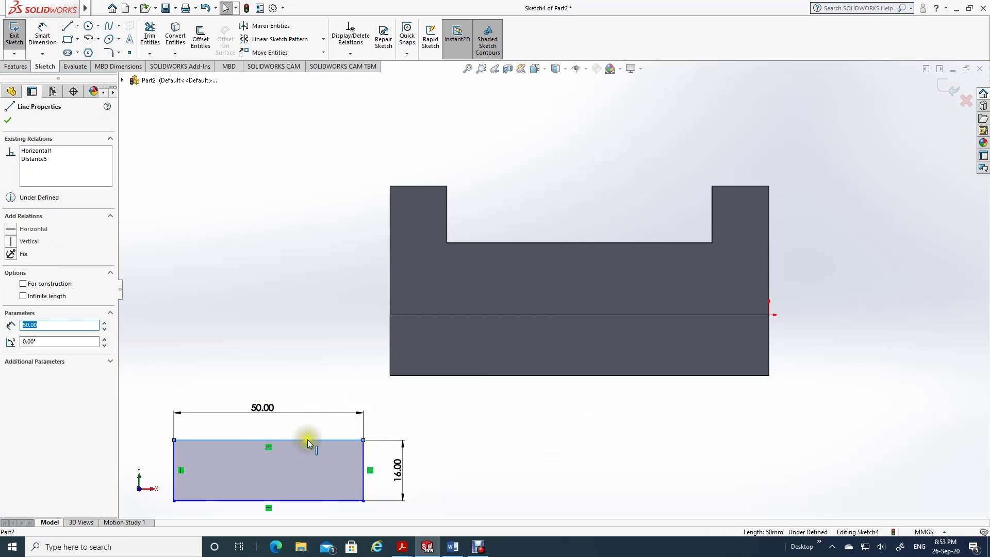
pyautogui.click(348, 449)
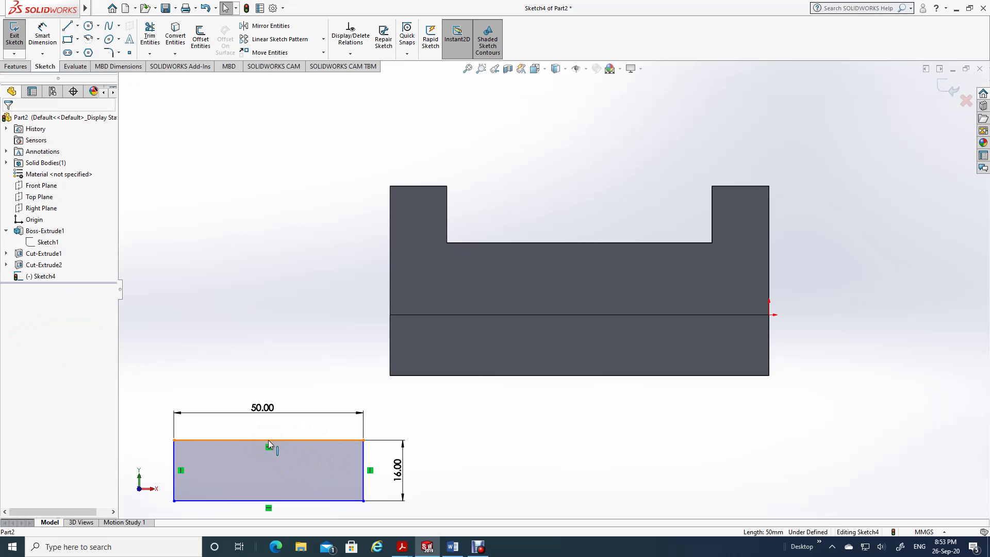
pyautogui.click(269, 440)
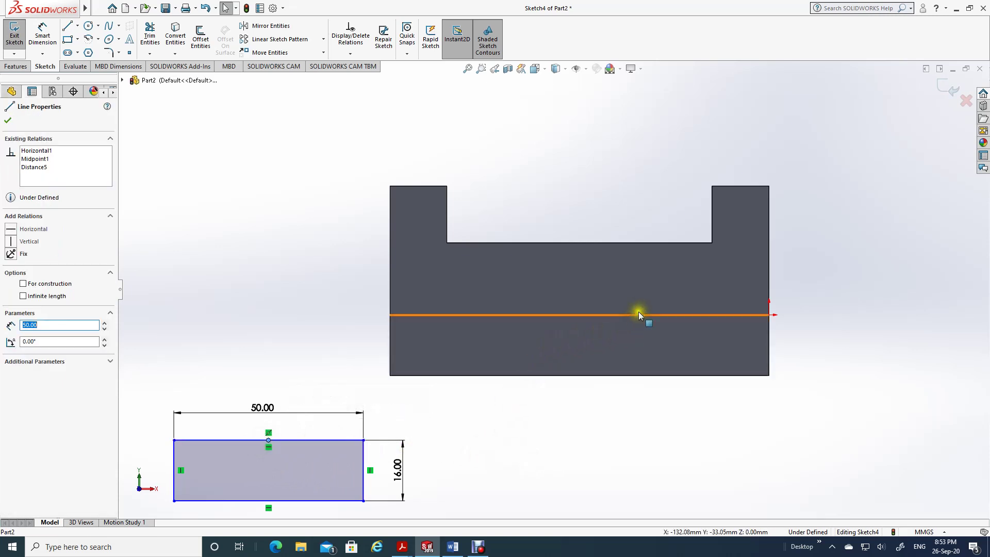
pyautogui.click(579, 315)
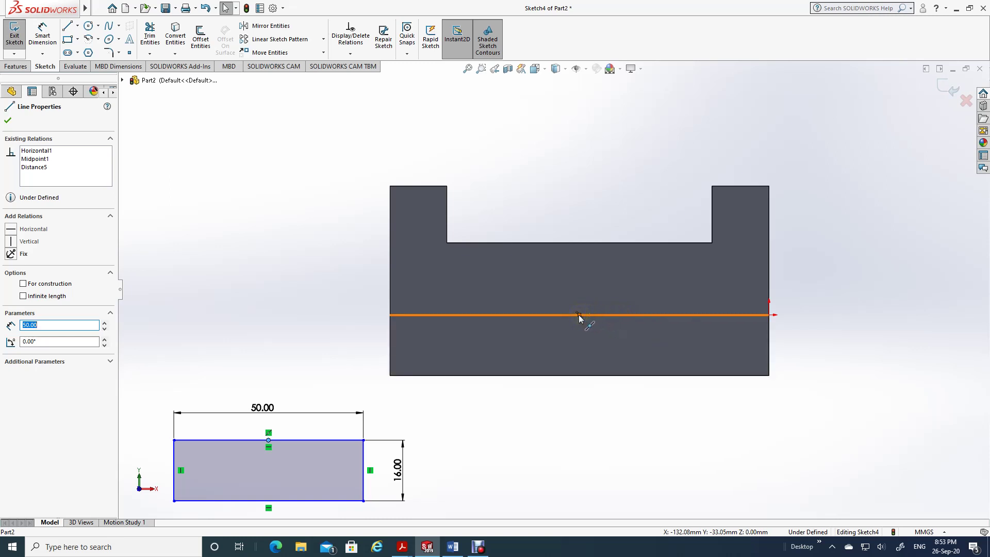
pyautogui.click(579, 315)
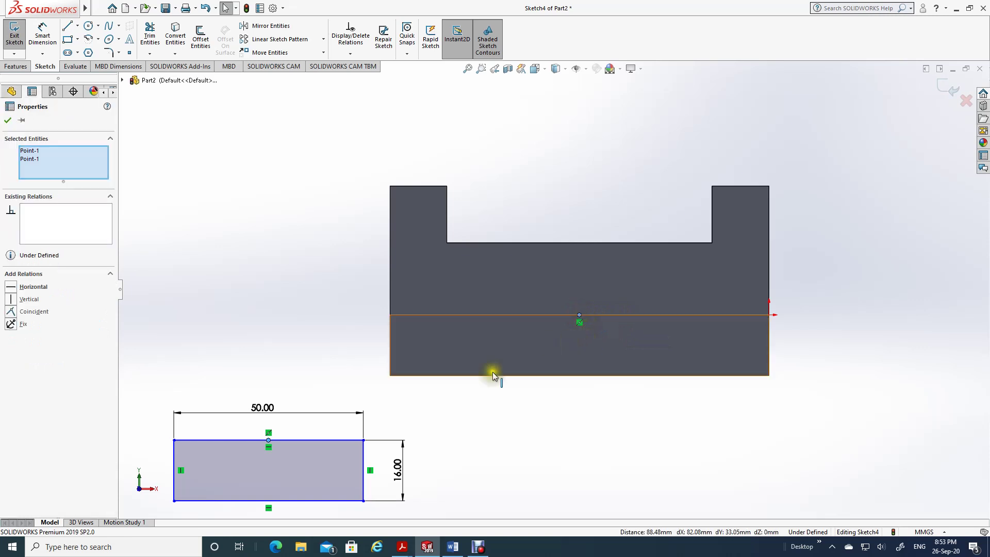
pyautogui.click(15, 312)
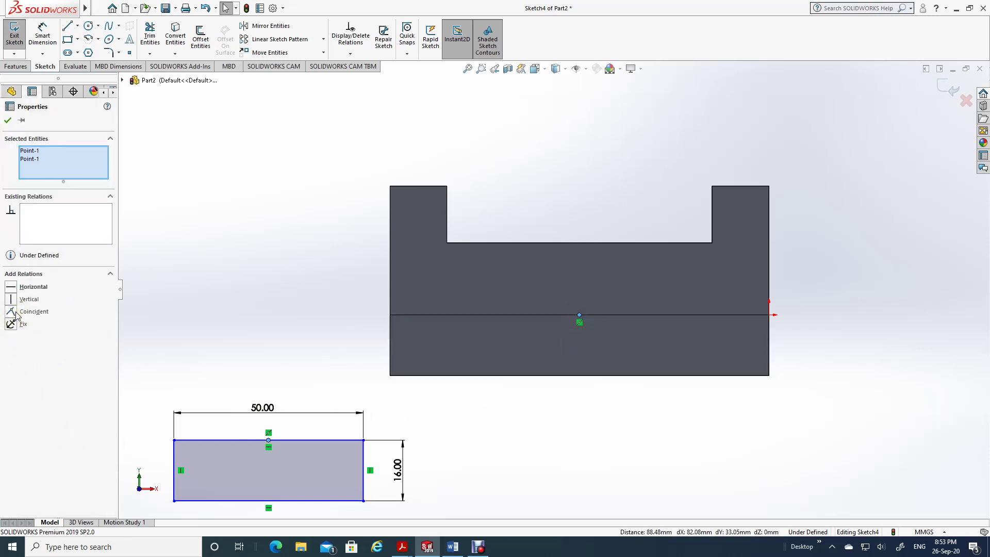
pyautogui.click(16, 313)
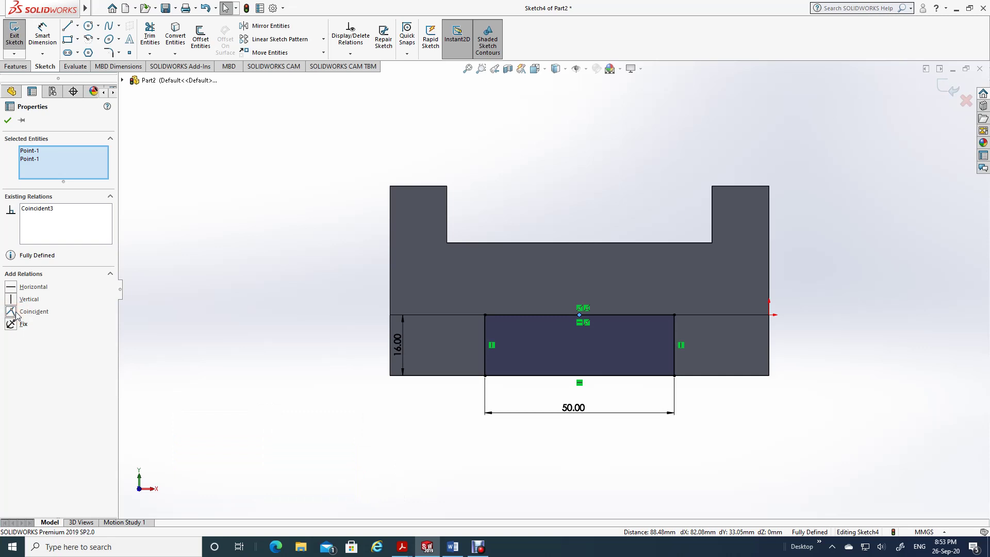
pyautogui.click(7, 121)
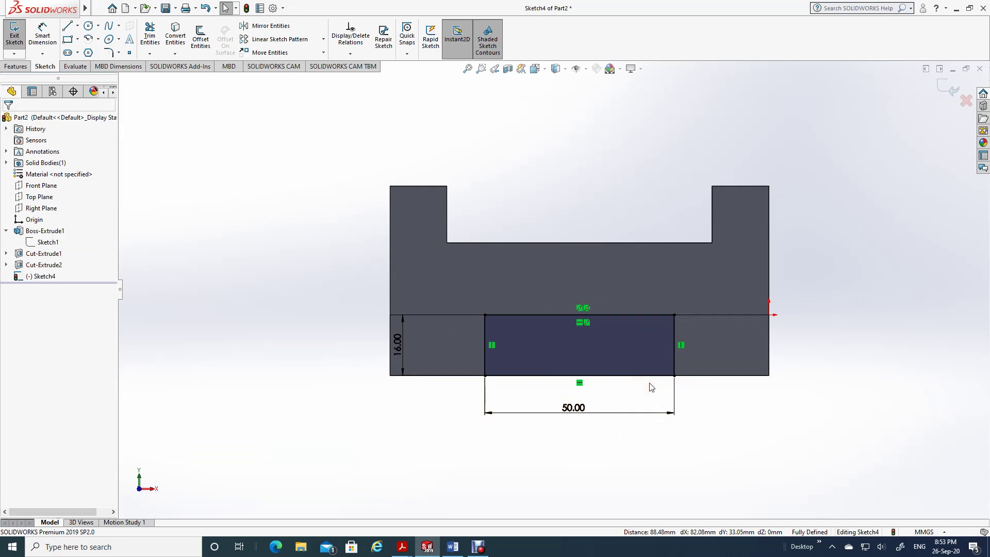
# - Extrude-cut the 50 by 16 mm rectangle Through All across the block to separate the four feet
pyautogui.moveTo(876, 416)
pyautogui.mouseDown(button='middle')
pyautogui.moveTo(758, 425)
pyautogui.moveTo(767, 420)
pyautogui.moveTo(567, 320)
pyautogui.mouseUp(button='middle')
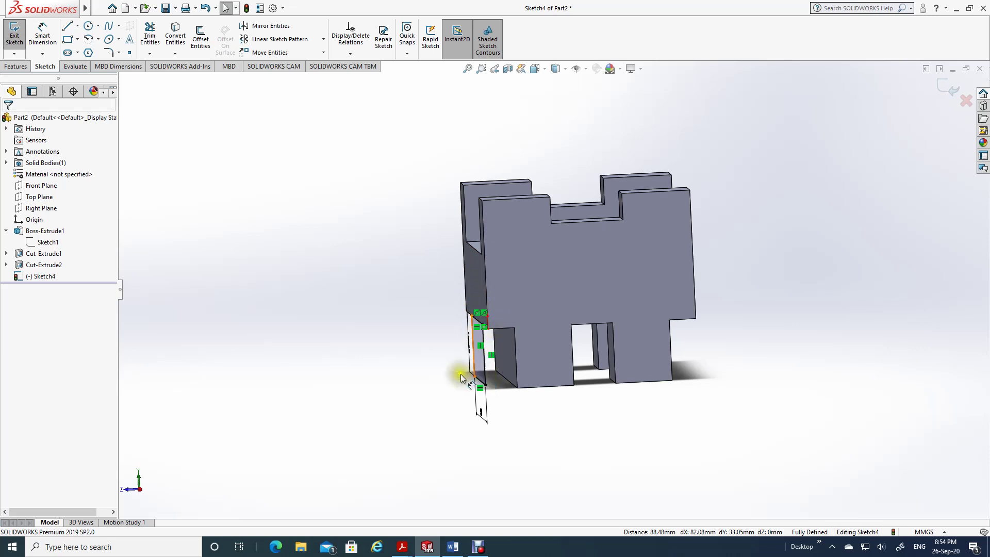
pyautogui.click(20, 68)
pyautogui.click(149, 34)
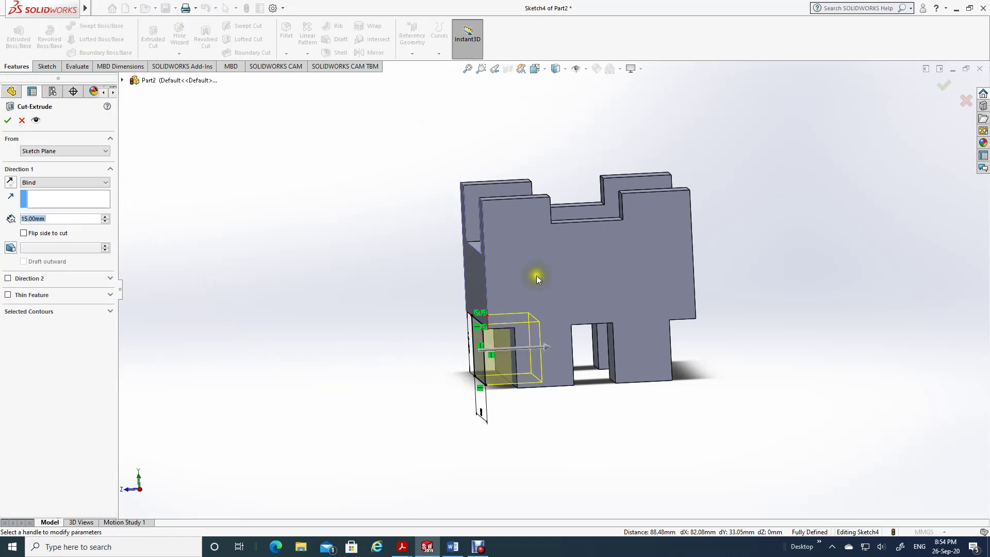
pyautogui.click(539, 350)
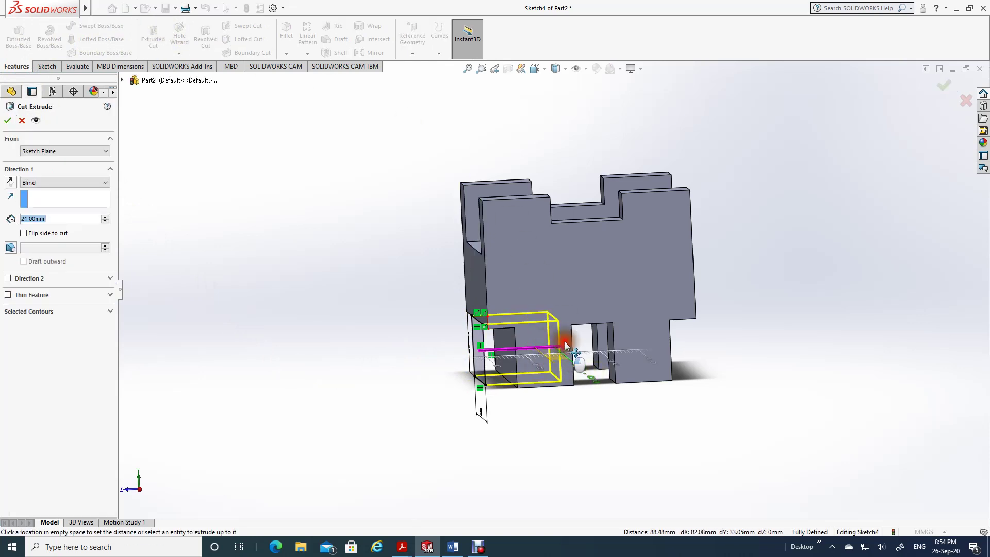
pyautogui.click(755, 351)
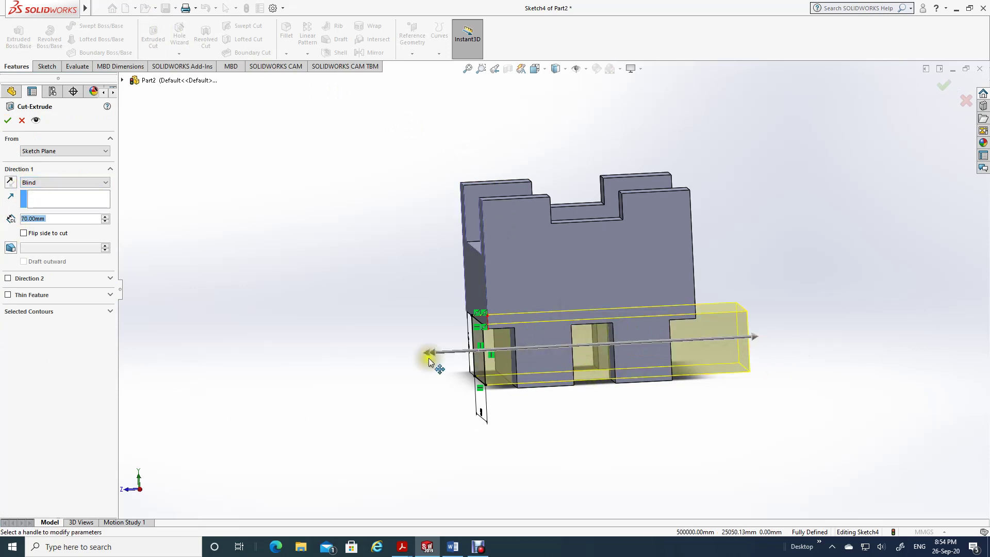
pyautogui.click(107, 182)
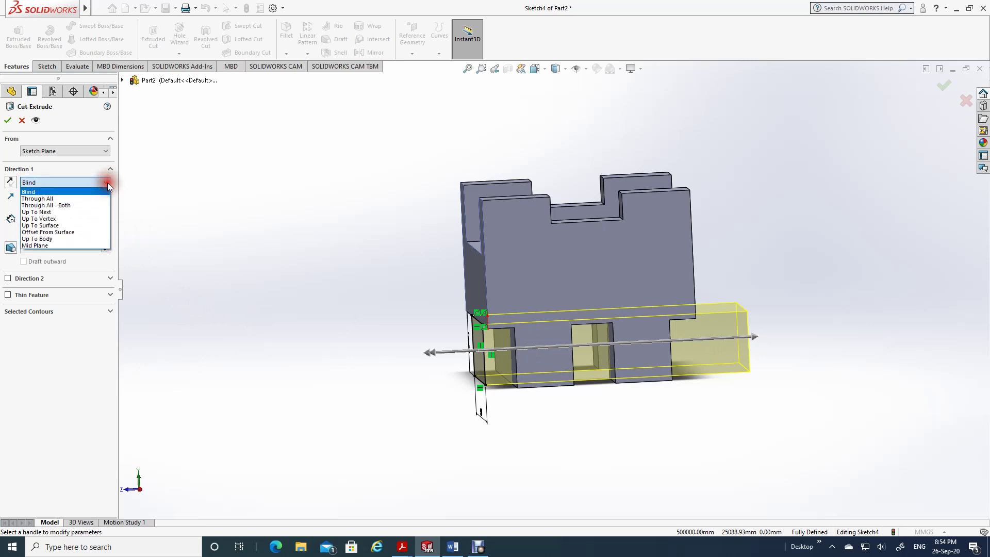
pyautogui.click(59, 198)
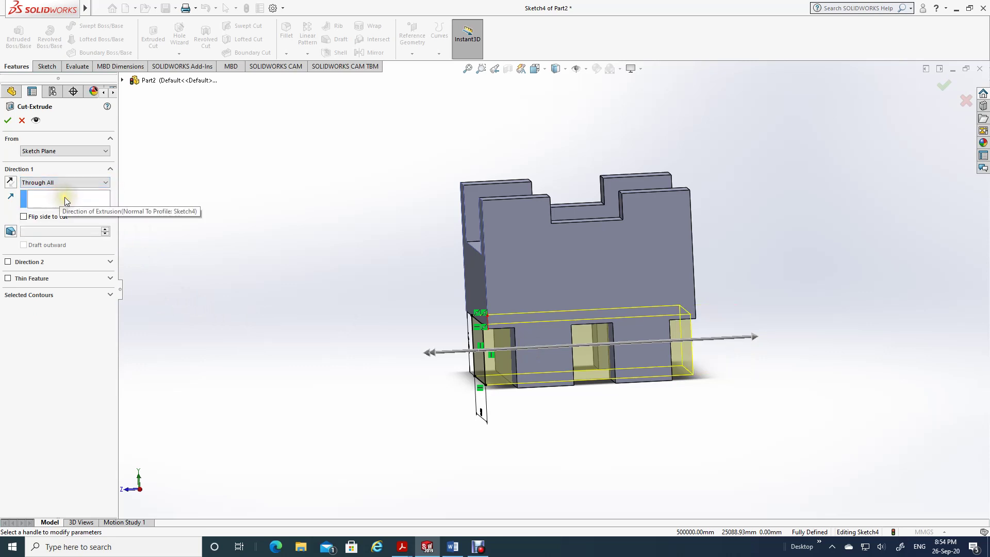
pyautogui.click(8, 121)
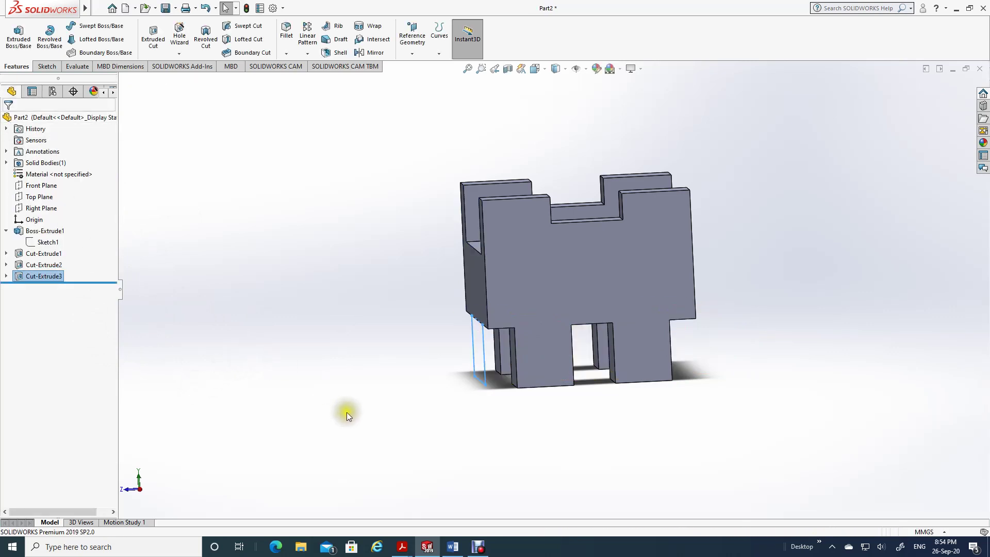
# - Inspect the four separated feet from the side and from below, ending in the isometric view
pyautogui.moveTo(351, 426); pyautogui.dragTo(431, 396, button='middle')
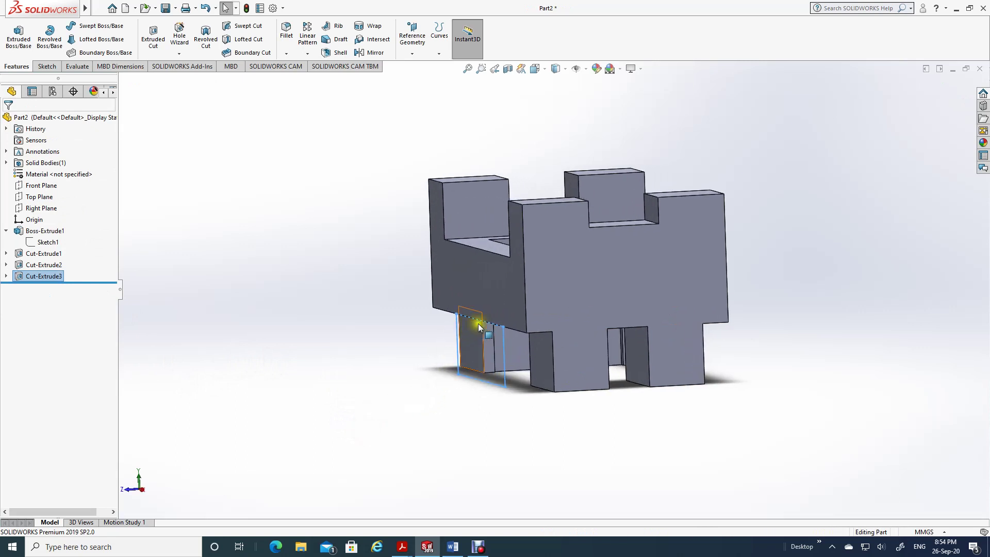
pyautogui.moveTo(346, 405); pyautogui.dragTo(387, 369, button='middle')
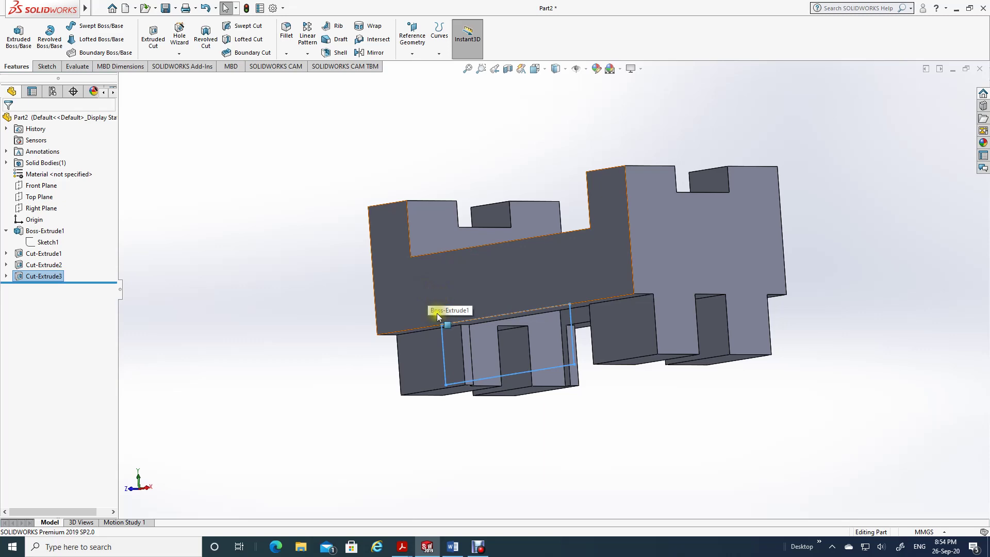
pyautogui.moveTo(550, 445); pyautogui.dragTo(539, 494, button='middle')
pyautogui.press('space')
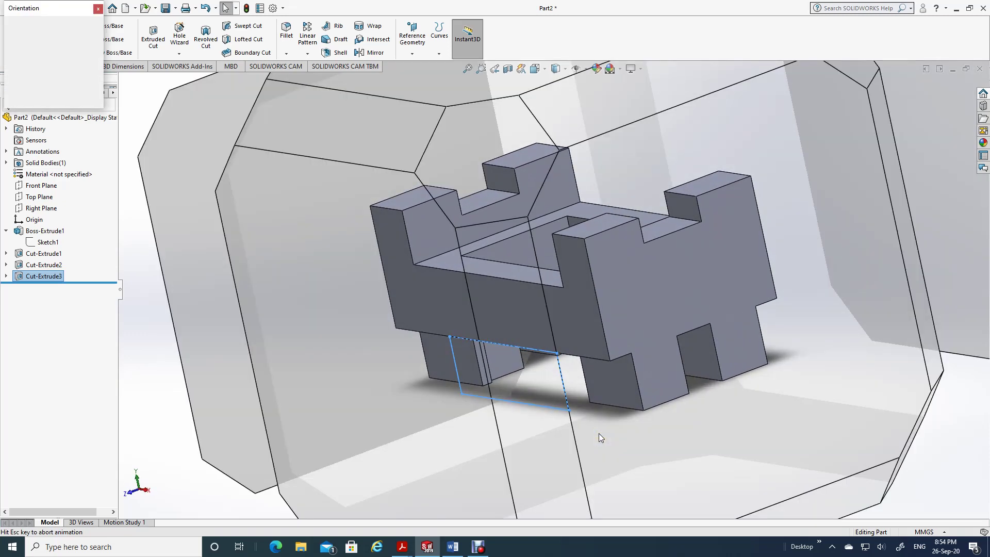
pyautogui.click(382, 304)
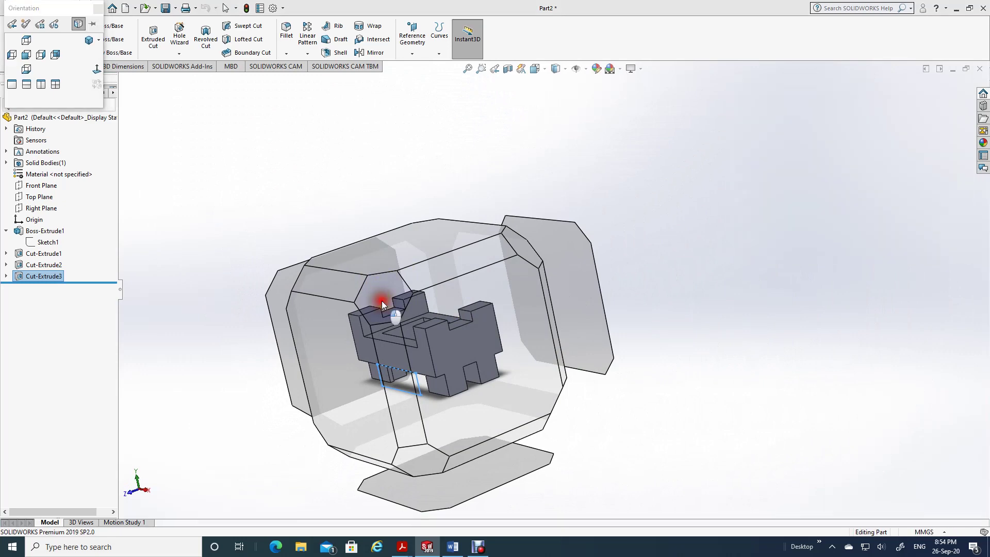
# - Compare the model with the Word drawing and set its display style in SOLIDWORKS to Hidden Lines Removed
pyautogui.click(452, 547)
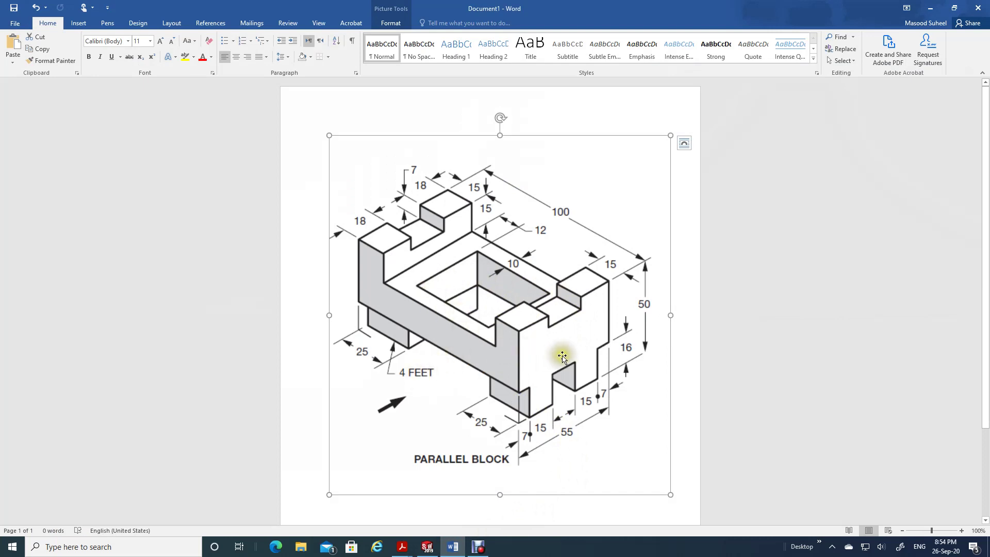
pyautogui.click(427, 546)
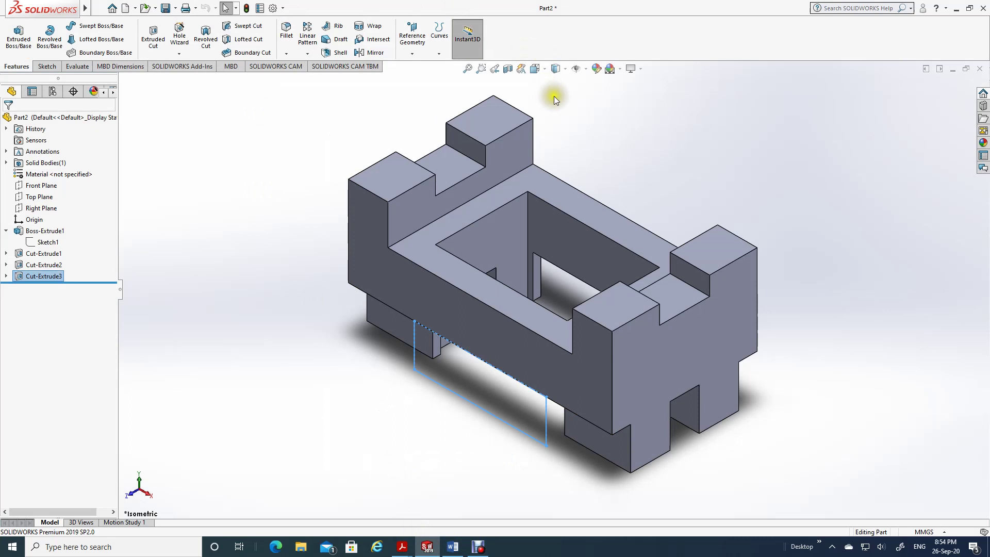
pyautogui.click(566, 69)
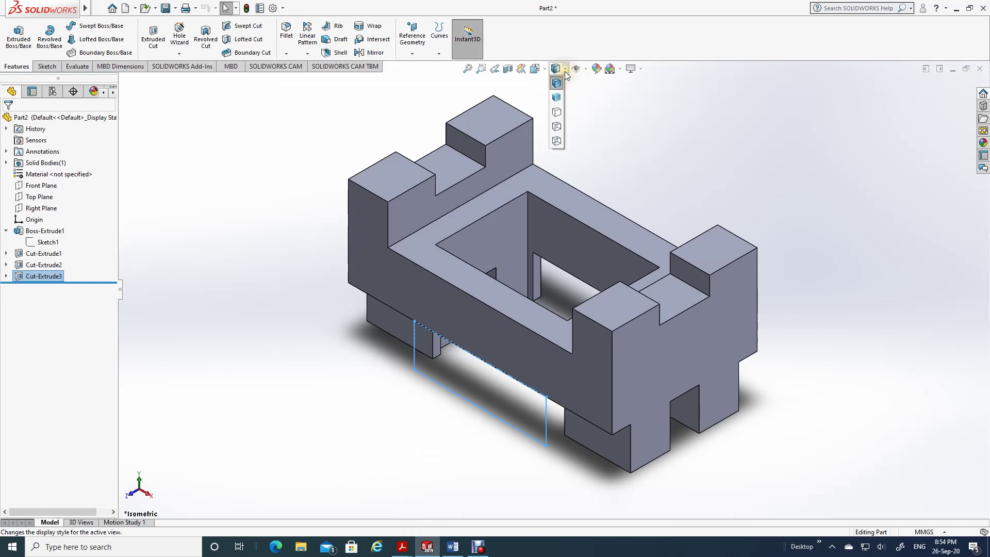
pyautogui.click(559, 116)
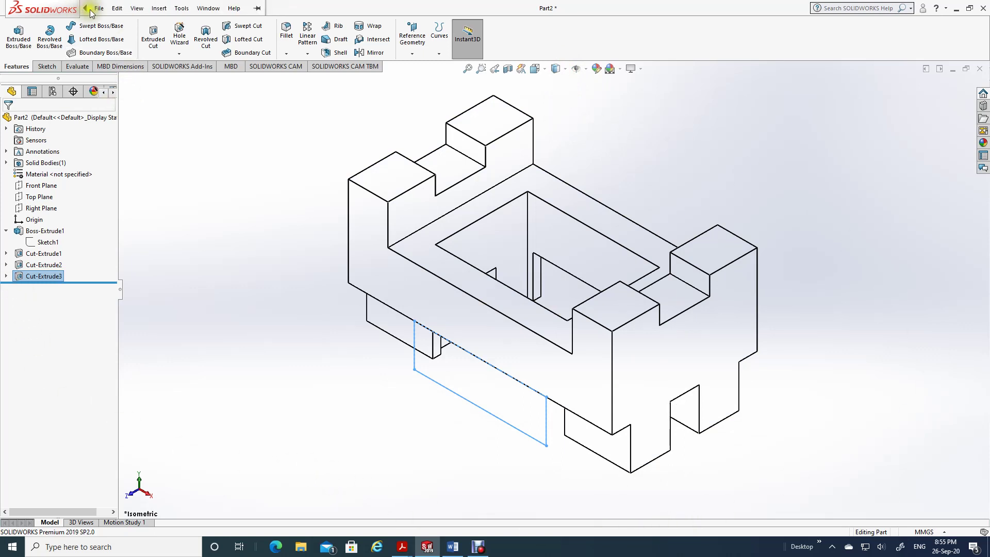
# - Check the part's title on the Word drawing and save the SOLIDWORKS part as Parallel Block in the Documents folder
pyautogui.click(98, 8)
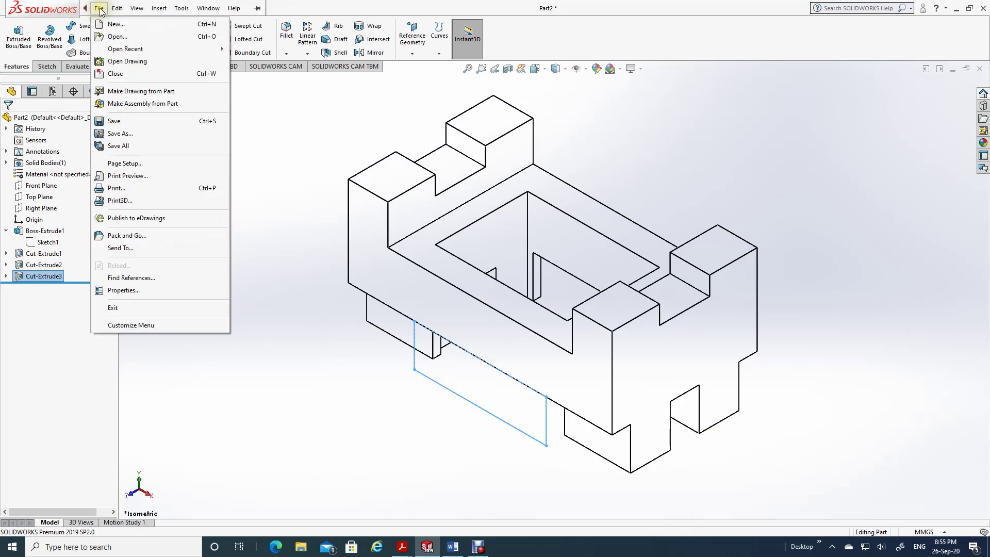
pyautogui.click(121, 134)
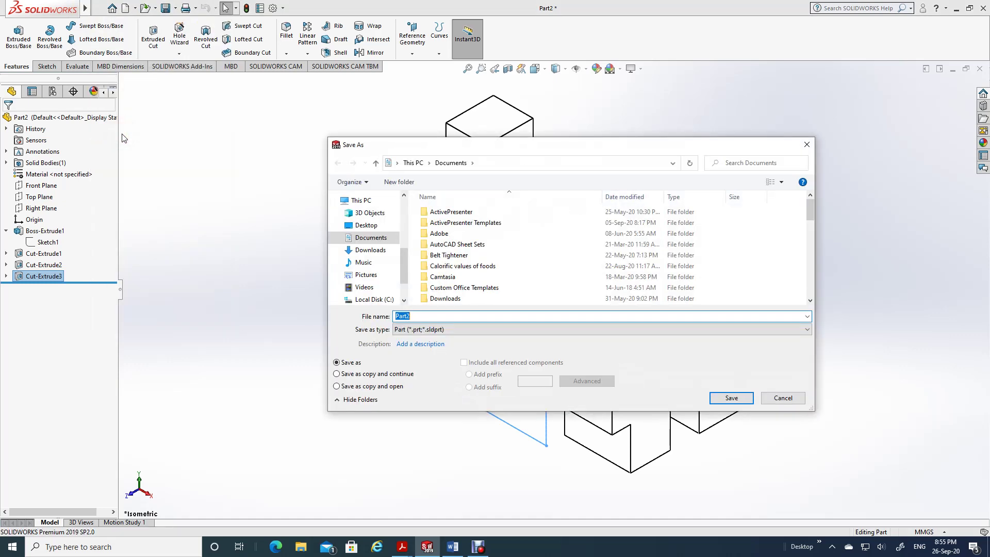
pyautogui.click(453, 548)
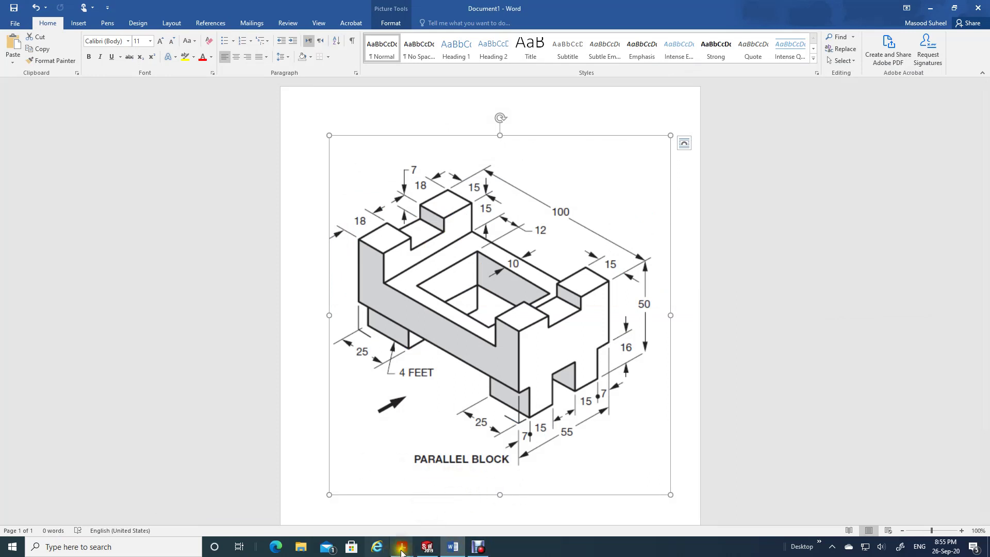
pyautogui.moveTo(436, 551)
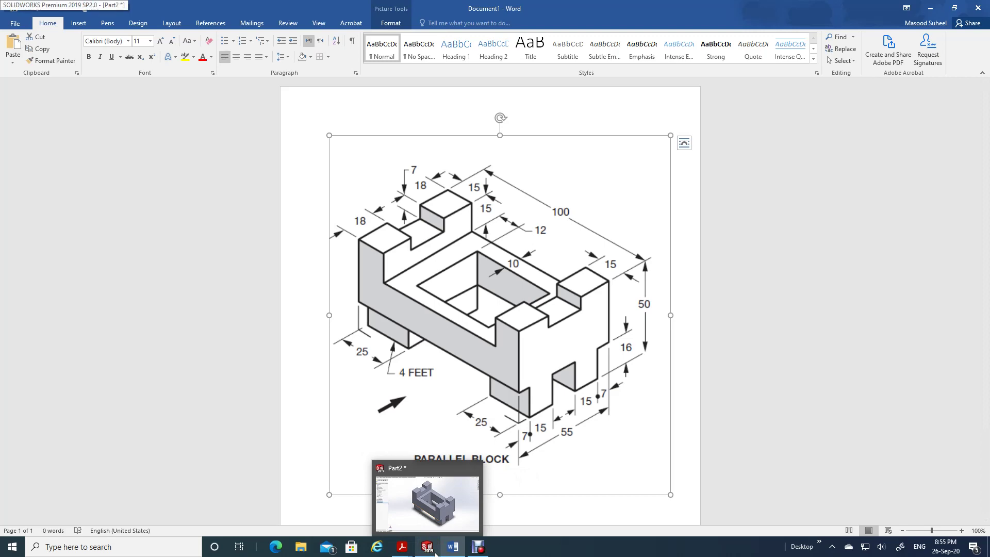
pyautogui.click(429, 550)
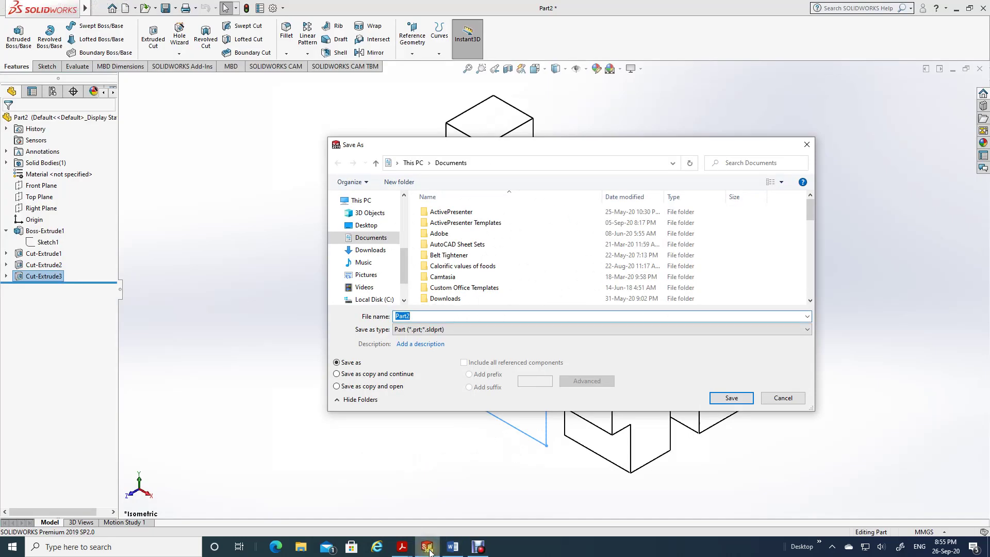
pyautogui.write('Par')
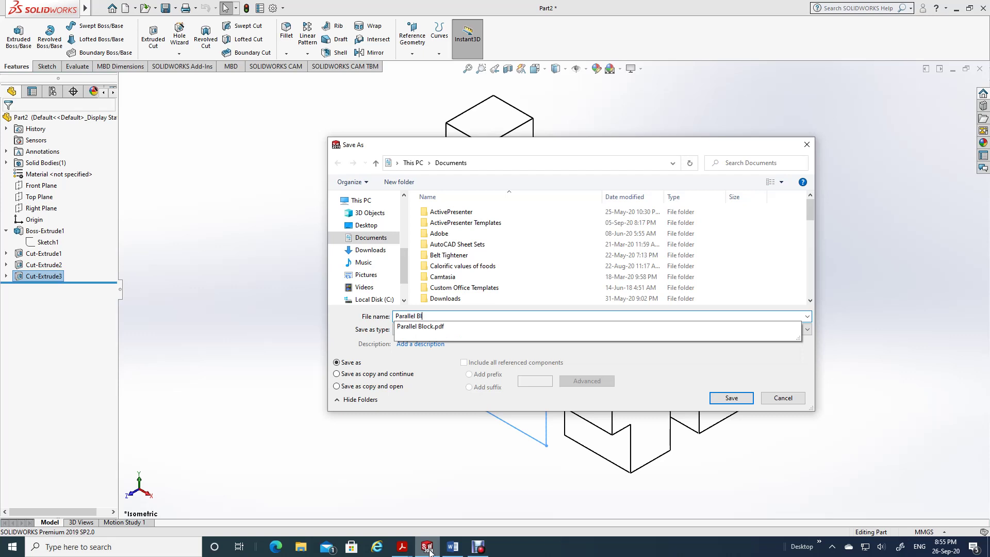
pyautogui.click(237, 436)
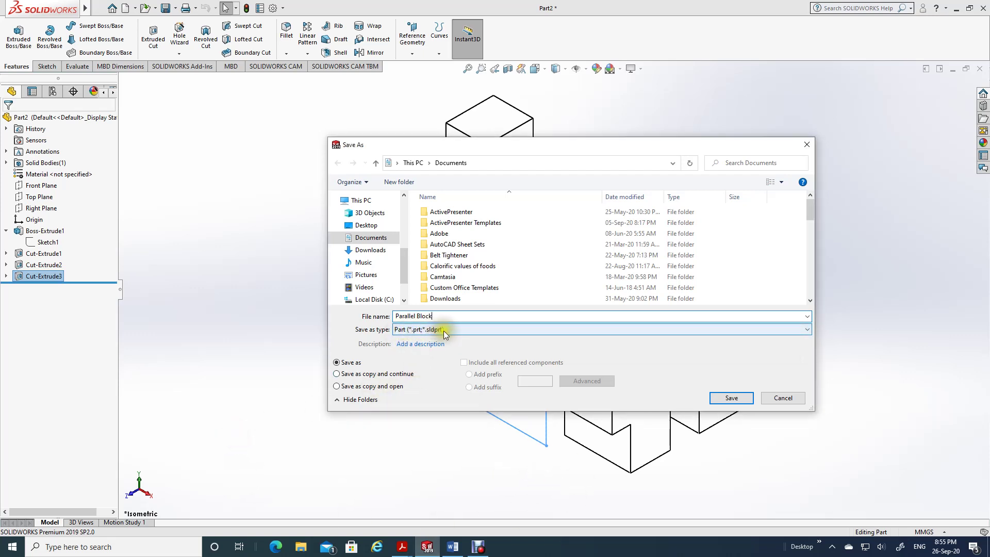
pyautogui.click(730, 399)
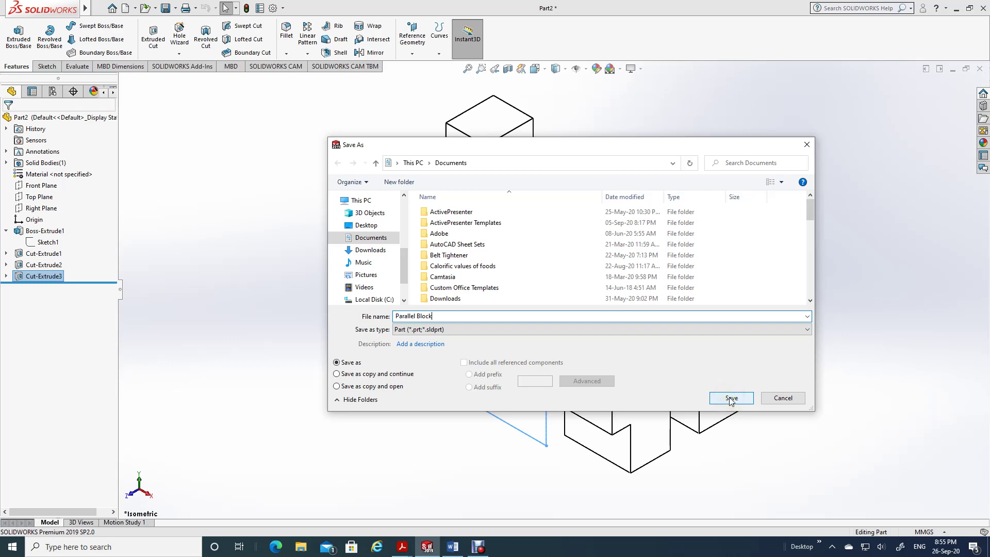
pyautogui.click(730, 401)
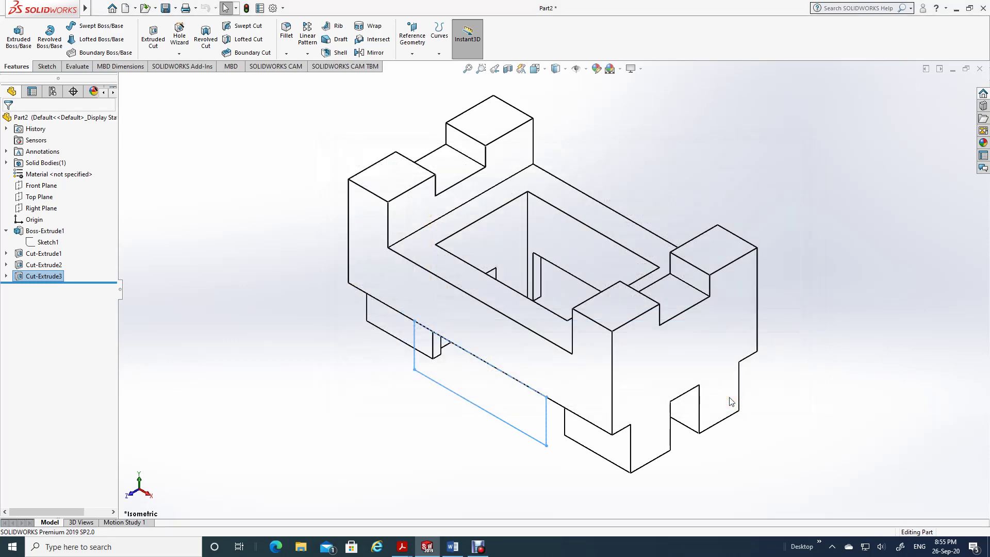